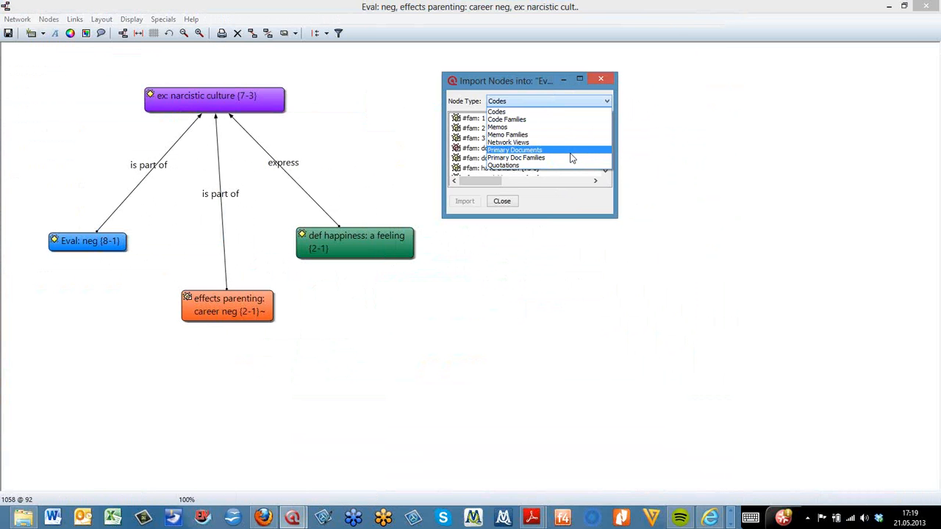
Import quotations 1:1, 1:4 and 1:6 as nodes into the network view
click(512, 168)
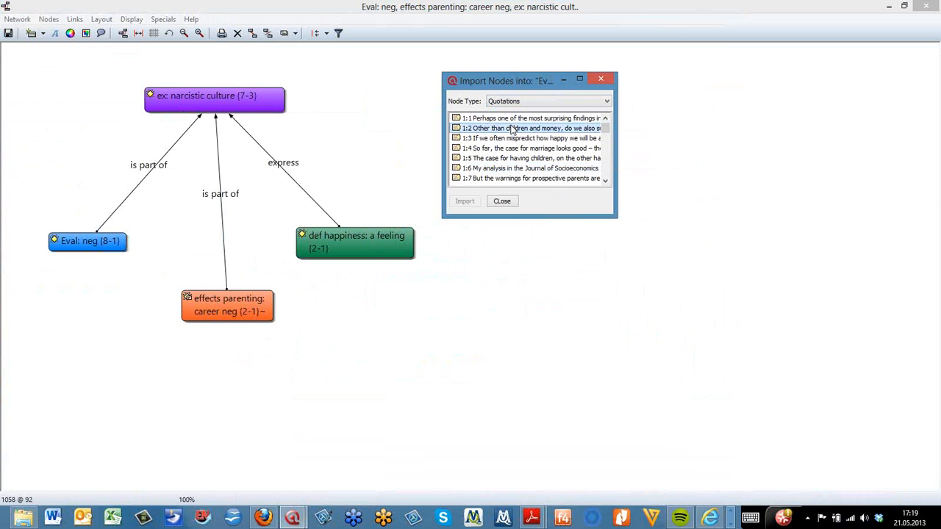
click(512, 129)
click(514, 148)
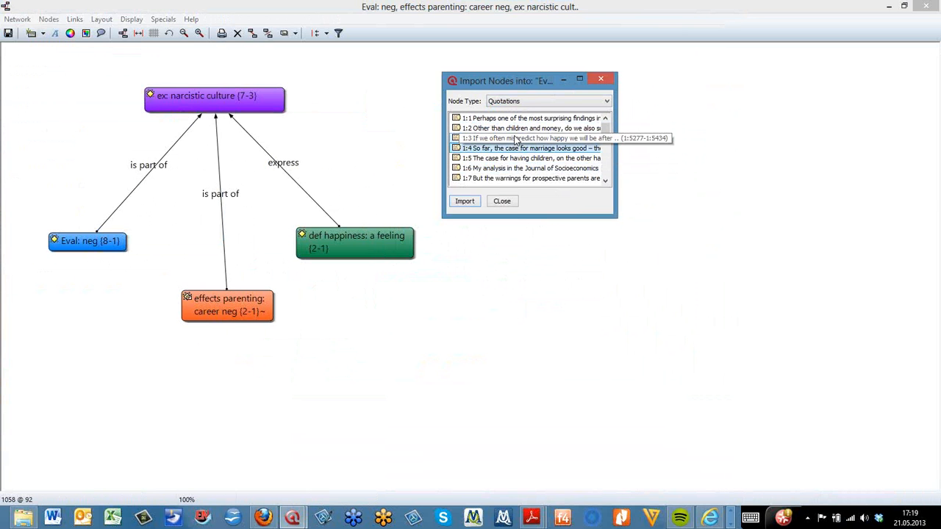
ctrl+click(512, 118)
ctrl+click(512, 168)
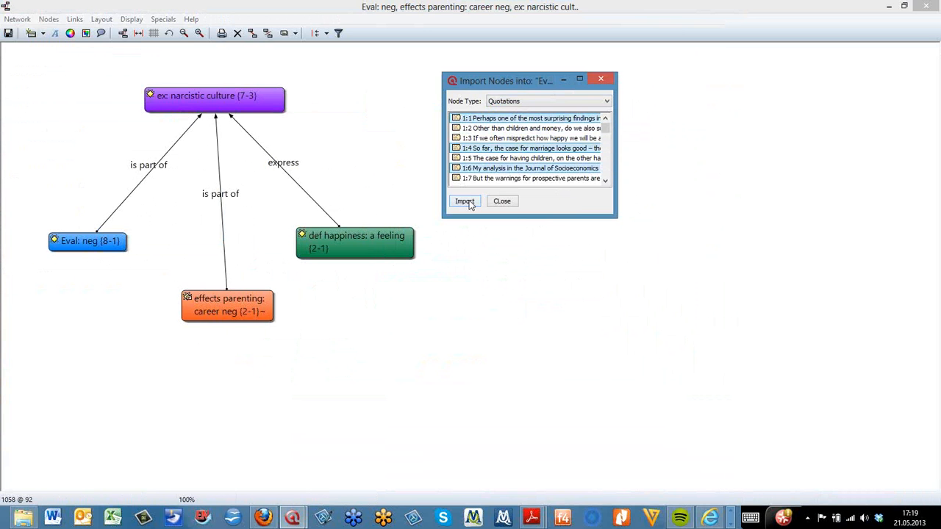
click(465, 201)
Place the three imported quotation nodes in the lower right area of the network
drag(59, 91, 147, 125)
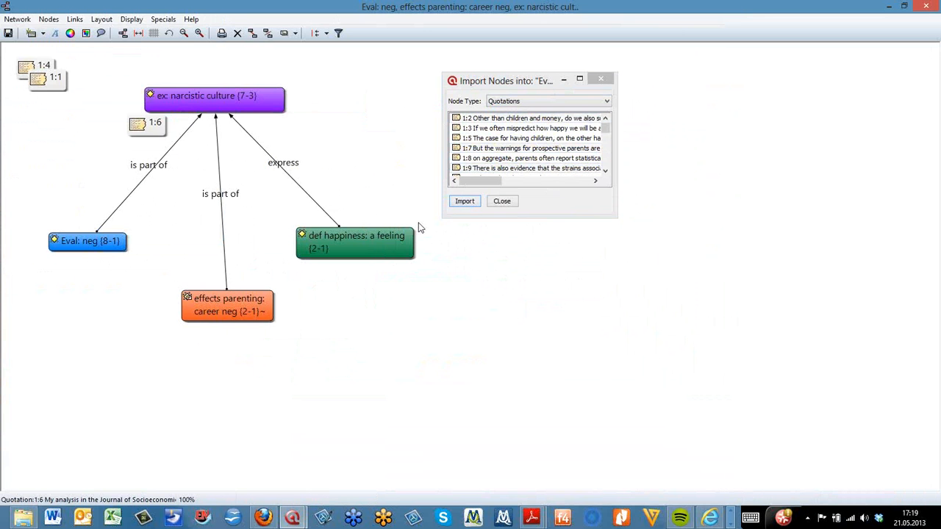
drag(421, 228, 544, 298)
drag(53, 78, 519, 385)
drag(30, 66, 735, 310)
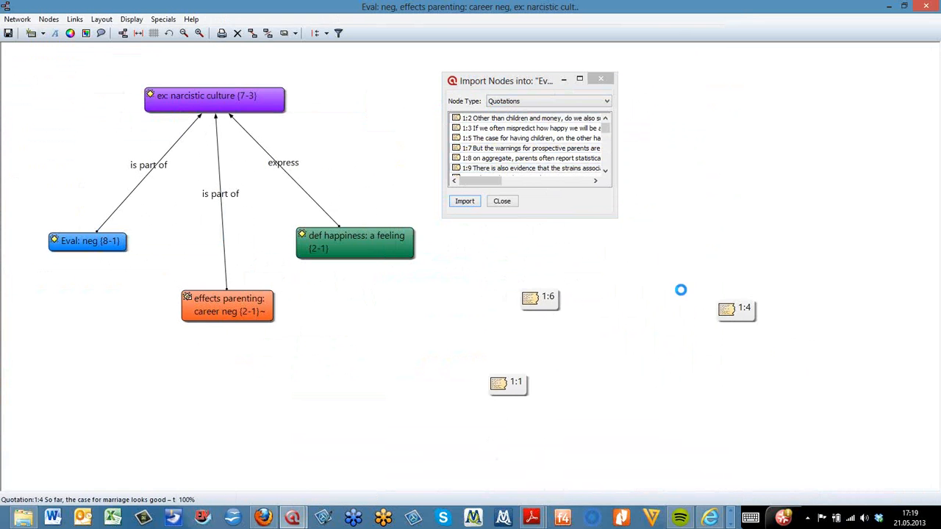
drag(636, 276, 636, 280)
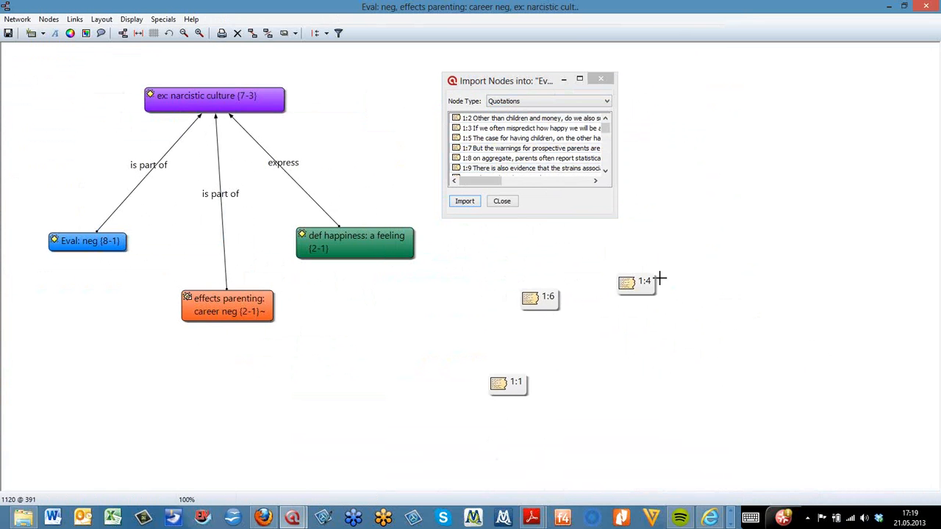
Import the memo RQ1: Children and Happiness viewed by parents and non-parents into the network
click(599, 103)
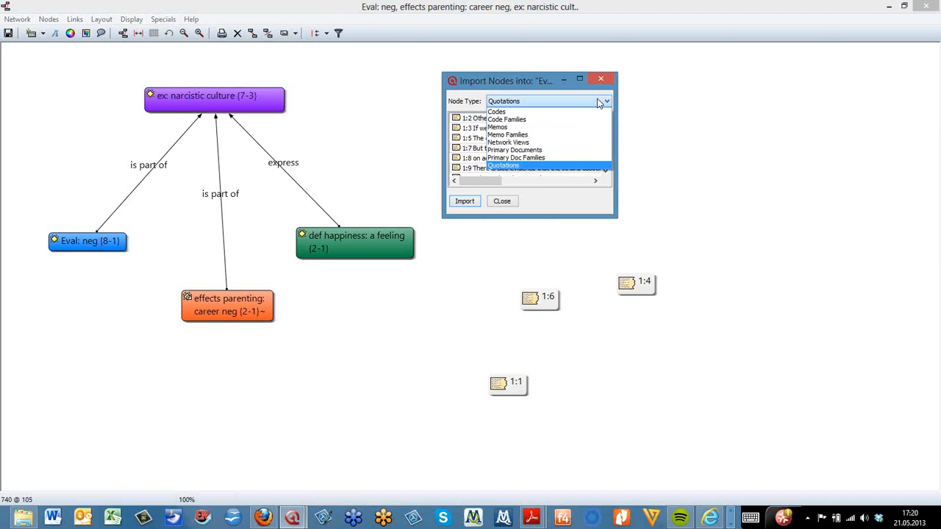
click(558, 127)
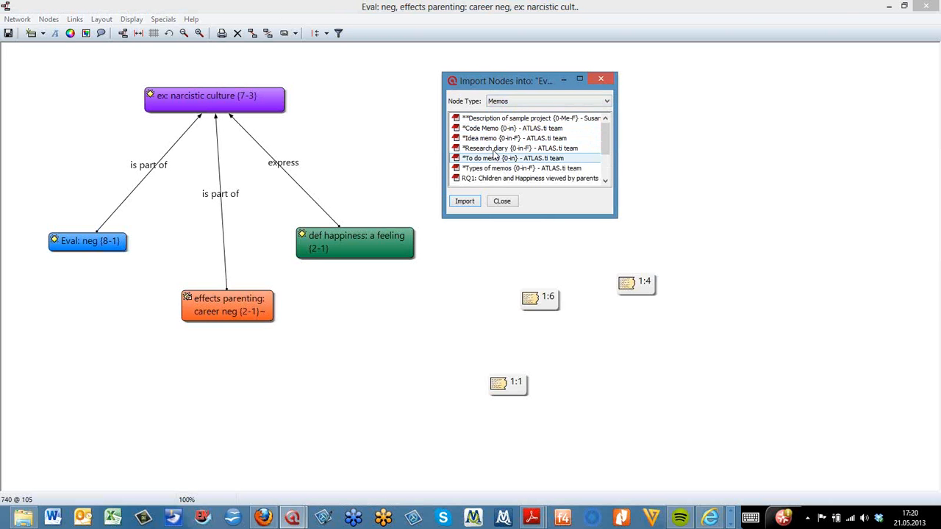
click(492, 180)
click(470, 200)
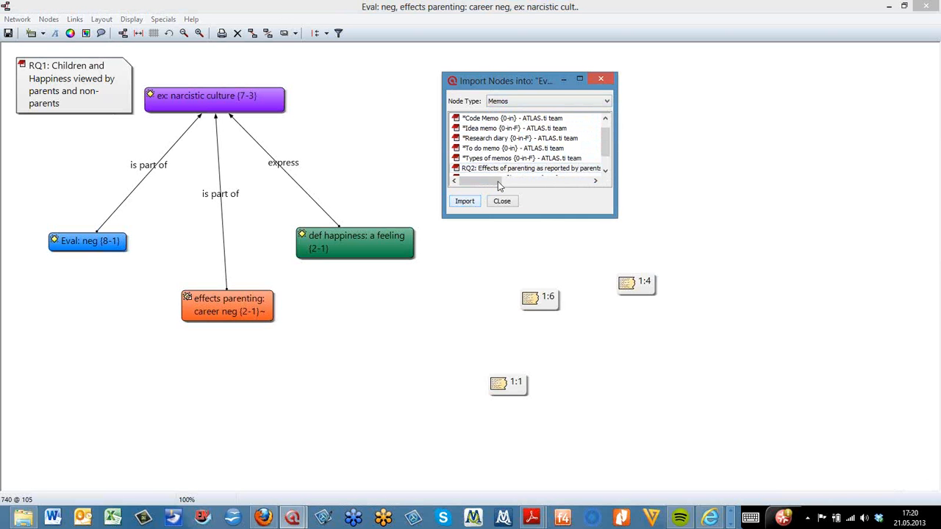
Import the memo RQ3: Sources of happiness, place it near the top centre, and close the import dialog
click(605, 170)
click(537, 168)
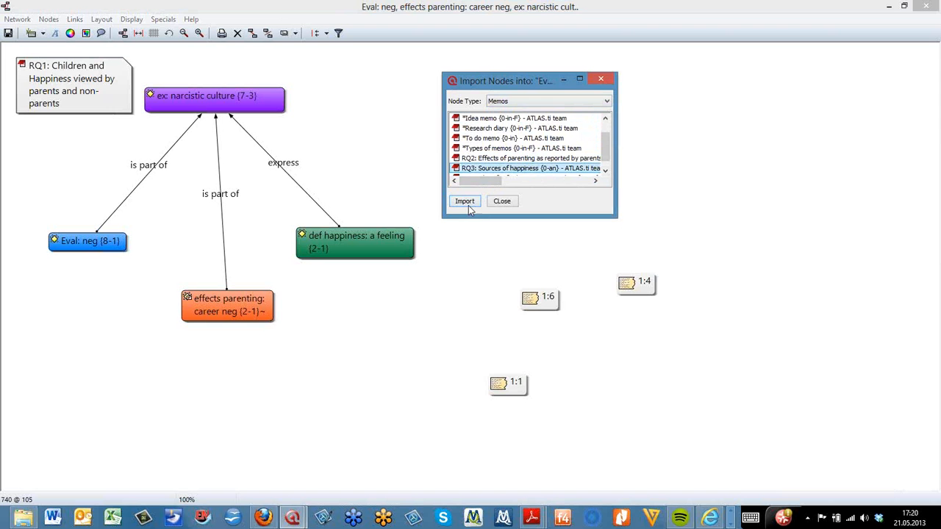
click(467, 203)
click(71, 103)
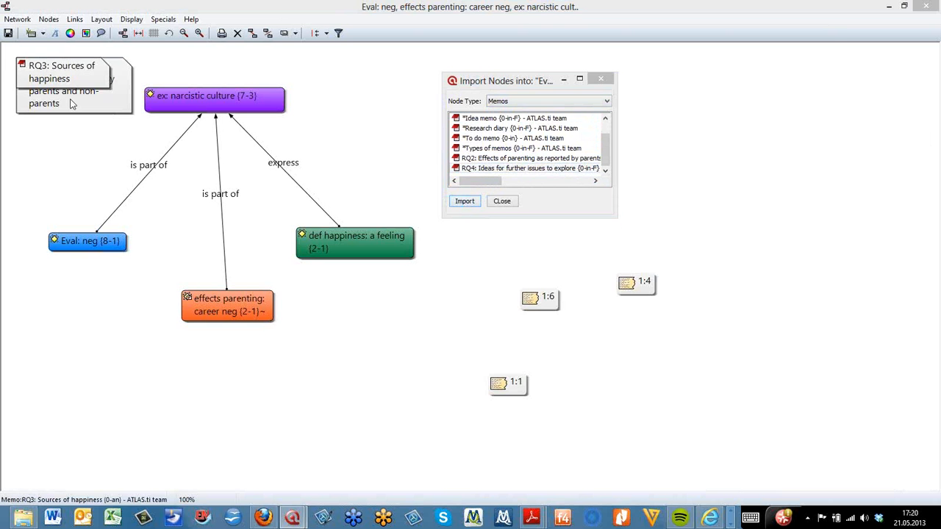
drag(72, 104, 456, 158)
click(601, 78)
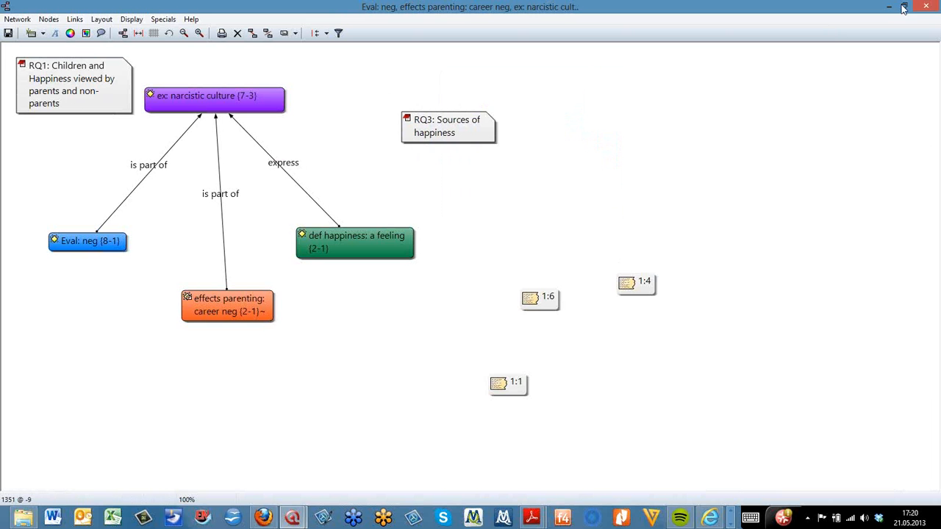
Shrink the network window and open the primary document P 3: Belkin's parenting blog discussion
click(905, 6)
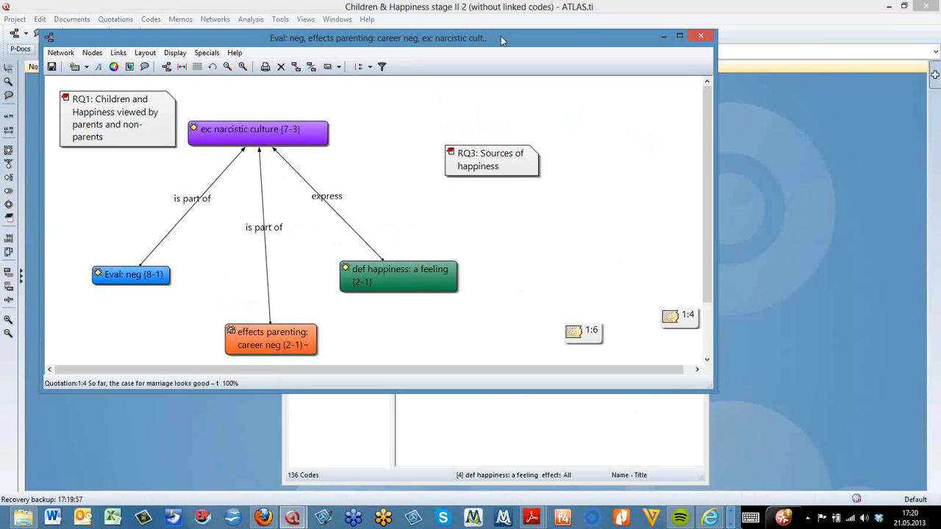
drag(501, 36, 494, 87)
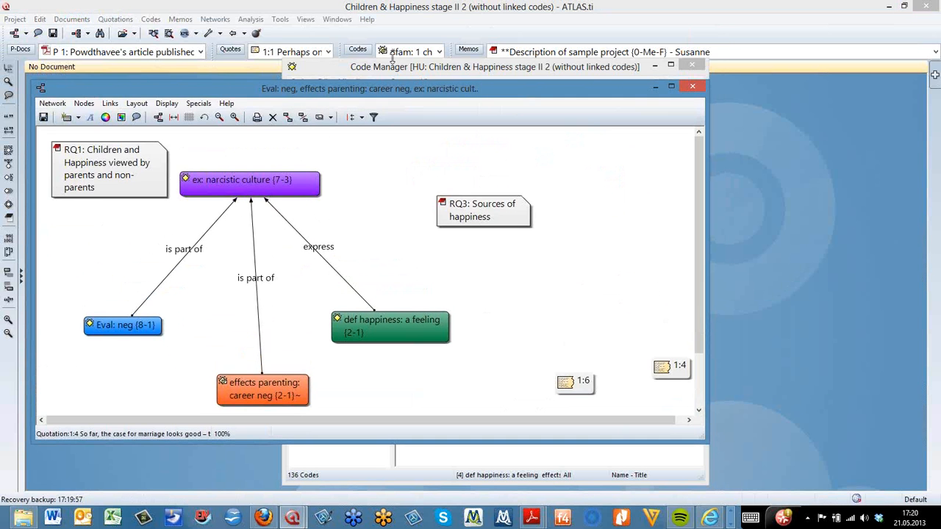
click(201, 51)
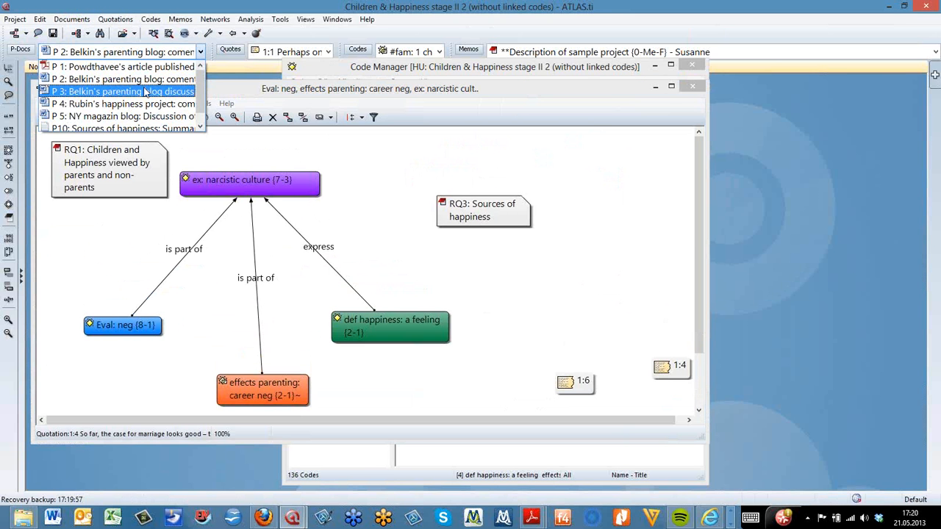
click(147, 91)
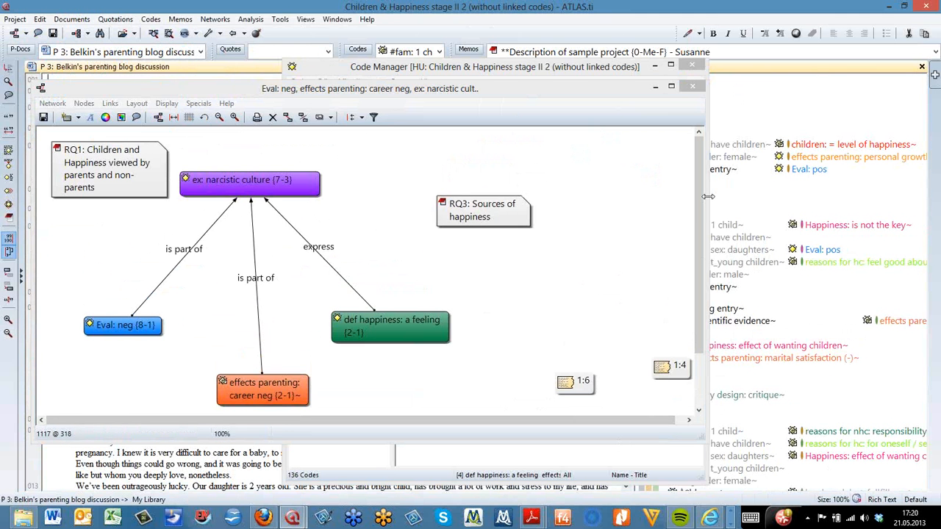
Drag the code #fam: 1 child from the document margin into the network, then maximise the network window
drag(706, 192, 547, 192)
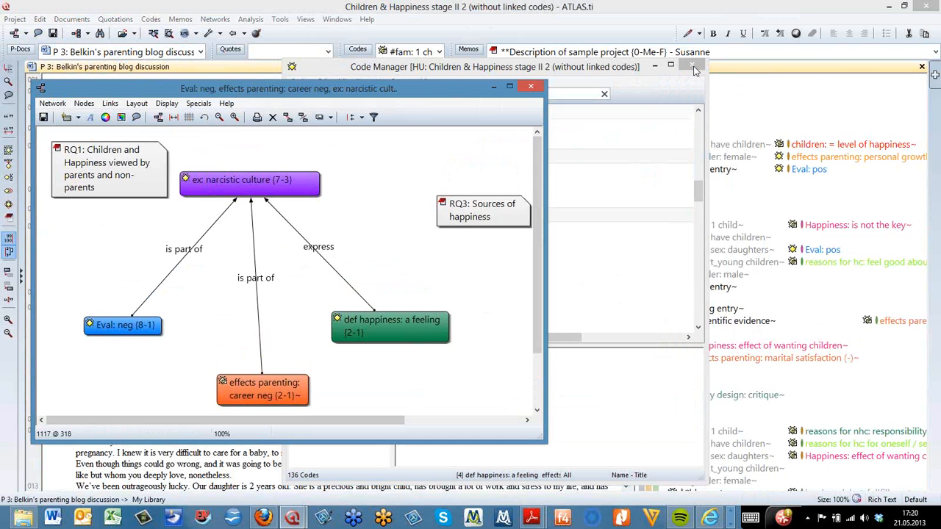
click(692, 67)
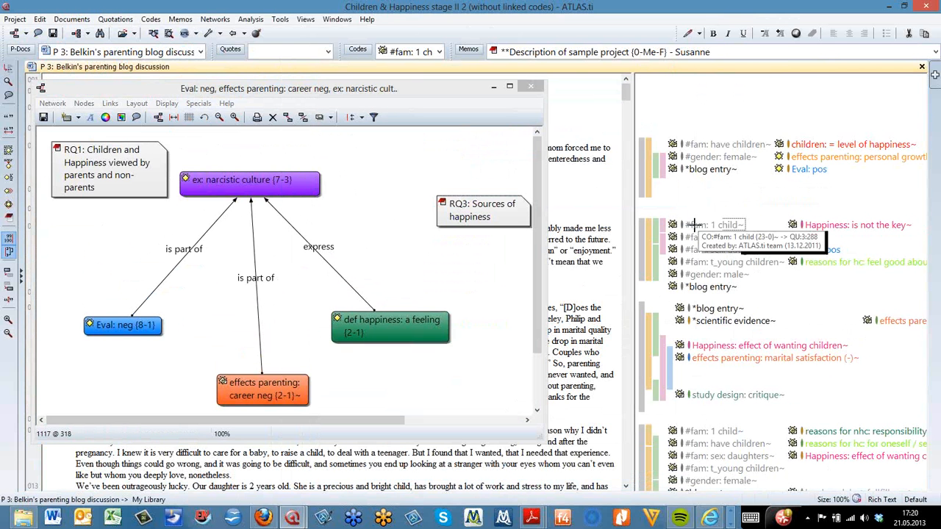
drag(695, 224, 358, 144)
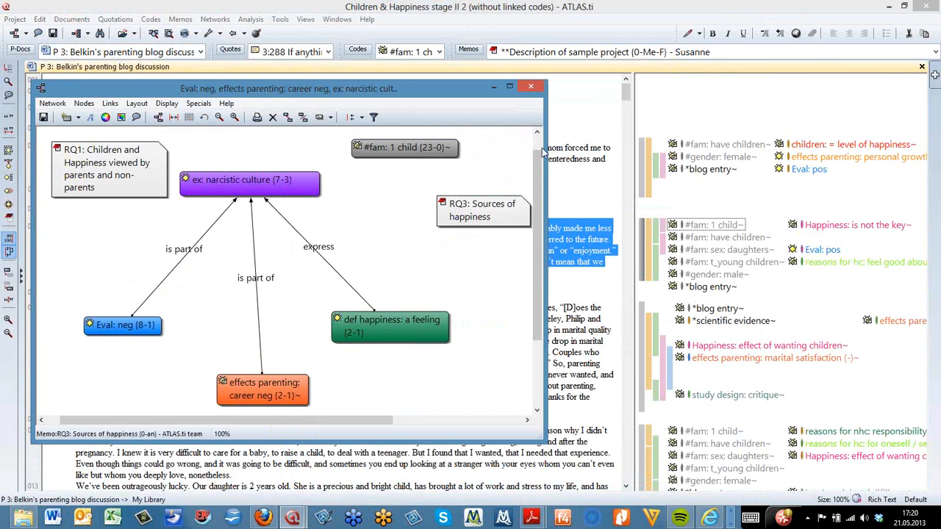
click(509, 86)
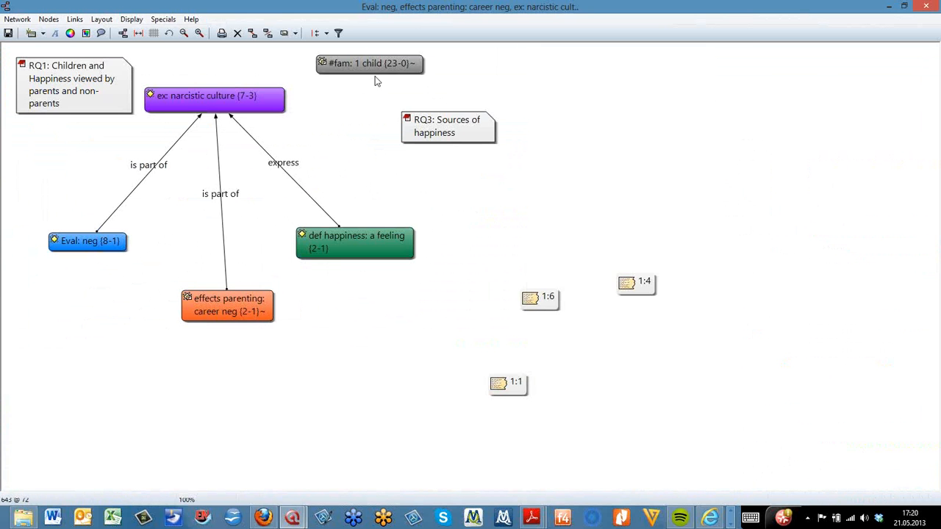
Move the #fam: 1 child node to the upper right and link the RQ3 memo to it
drag(377, 74, 593, 90)
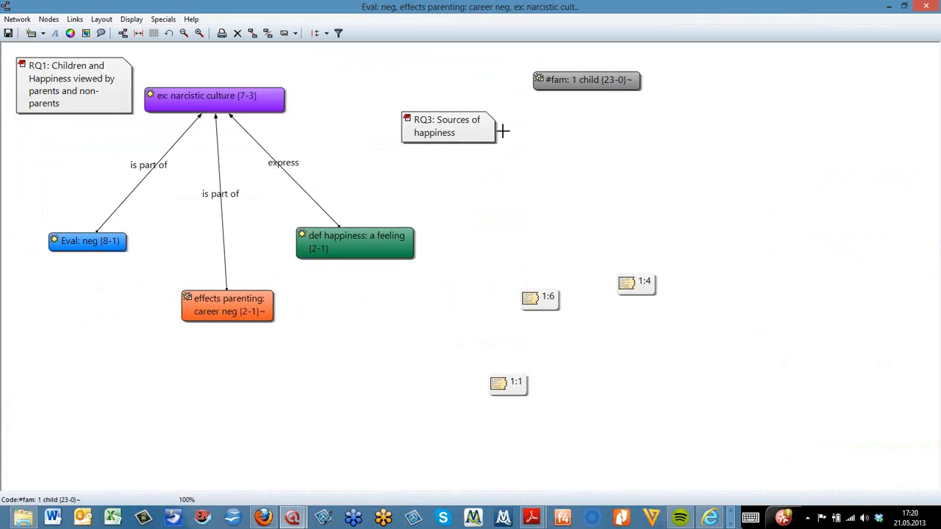
click(478, 125)
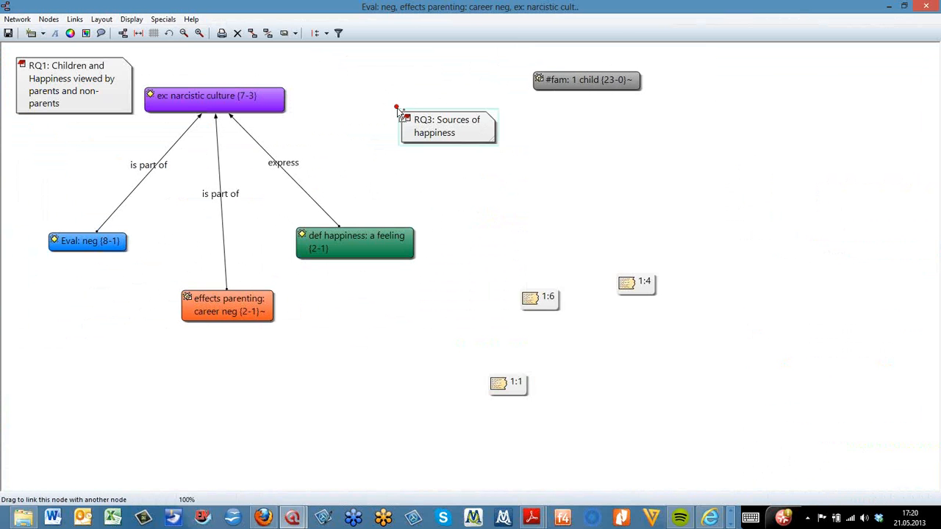
drag(397, 109, 562, 83)
drag(433, 129, 394, 125)
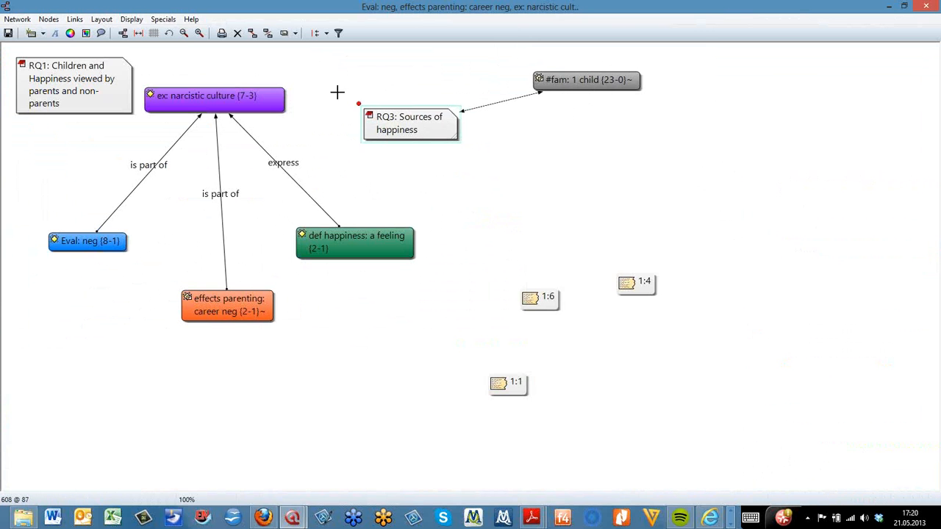
Link the RQ3 memo to the RQ1 memo and move RQ1 to the right of RQ3
drag(354, 100, 46, 78)
click(405, 128)
drag(358, 104, 616, 170)
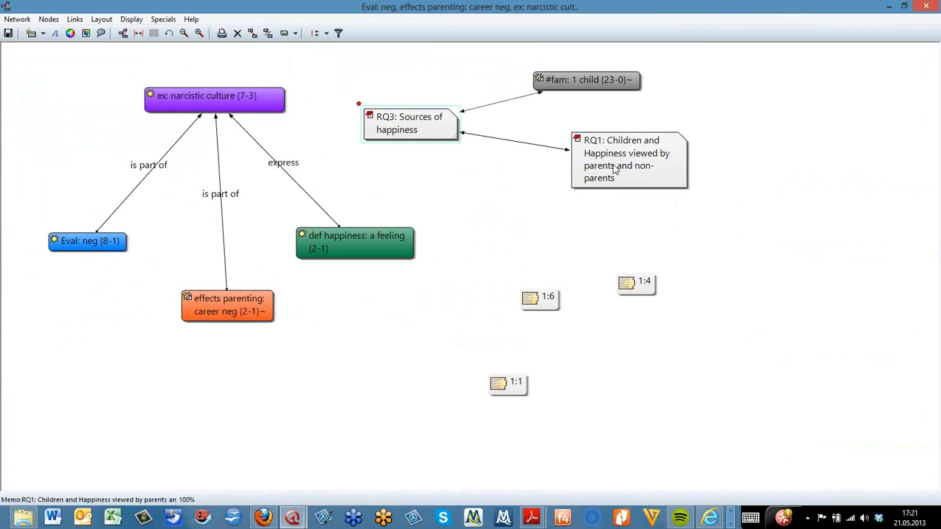
Link quotation 1:6 to the RQ1 memo and move quotation 1:4 further right
click(550, 311)
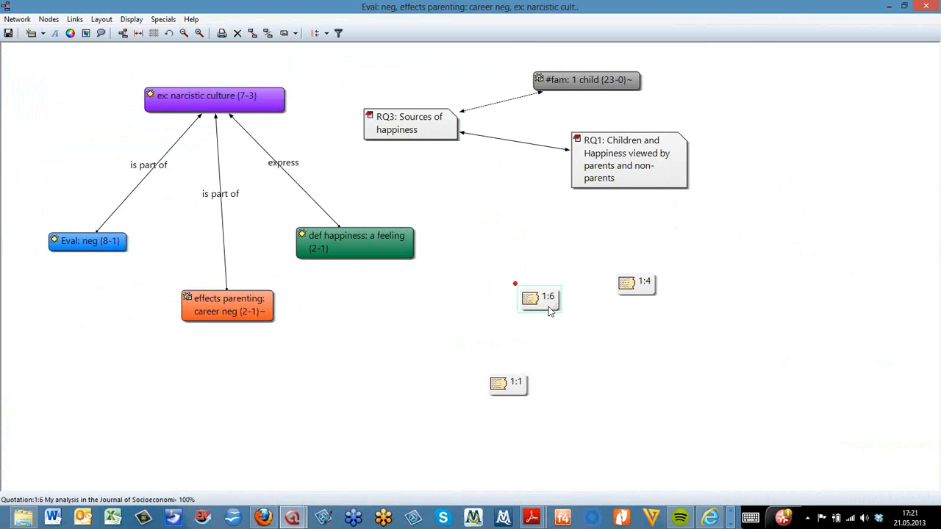
drag(515, 283, 610, 175)
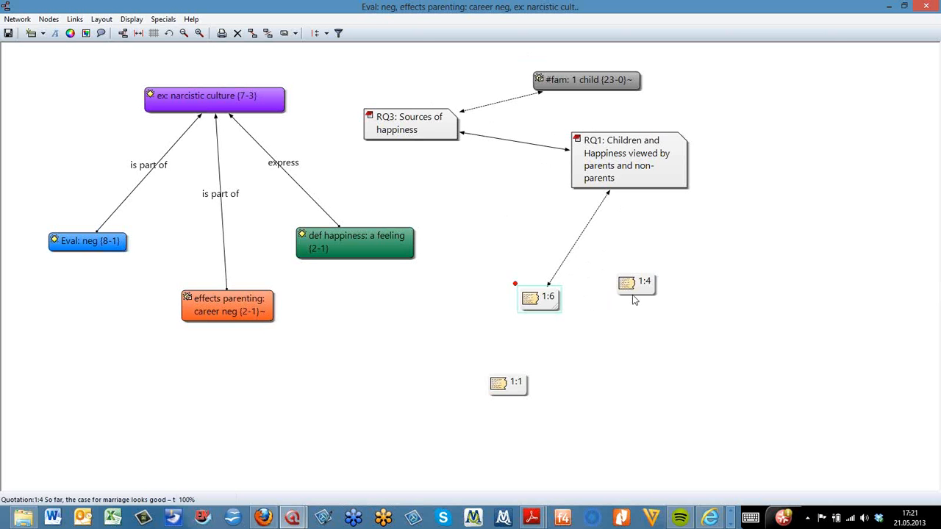
drag(632, 288, 687, 302)
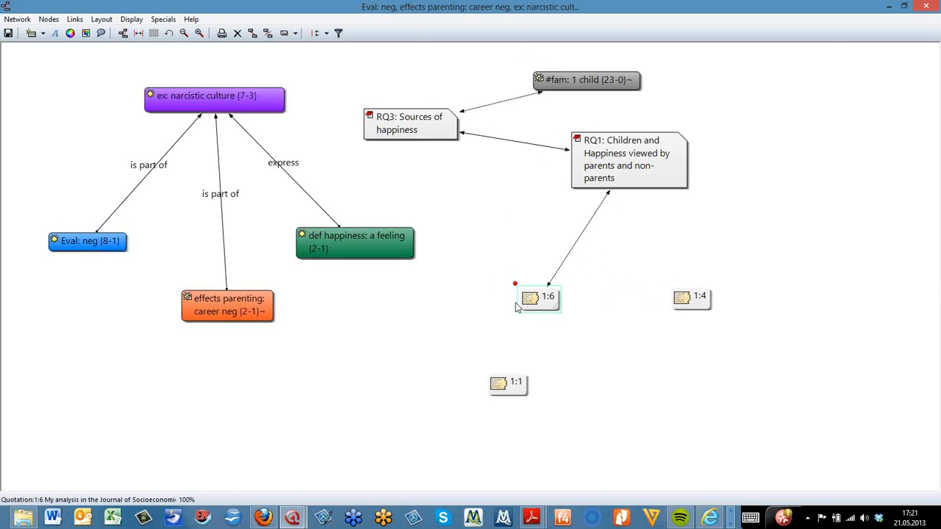
Link quotation 1:6 to quotation 1:4 using the discusses relation
mouse_move(543, 298)
mouse_down()
mouse_move(501, 295)
mouse_move(688, 298)
mouse_up()
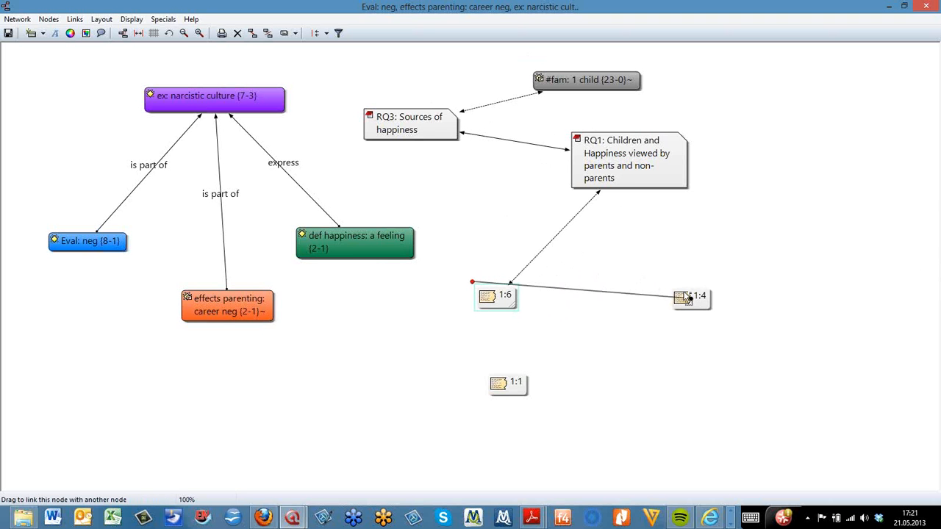
drag(687, 298, 684, 297)
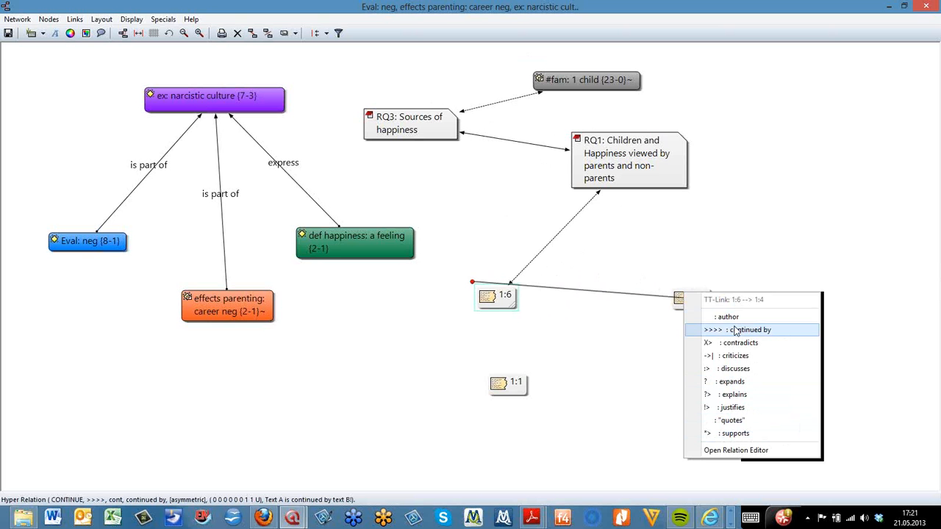
click(727, 367)
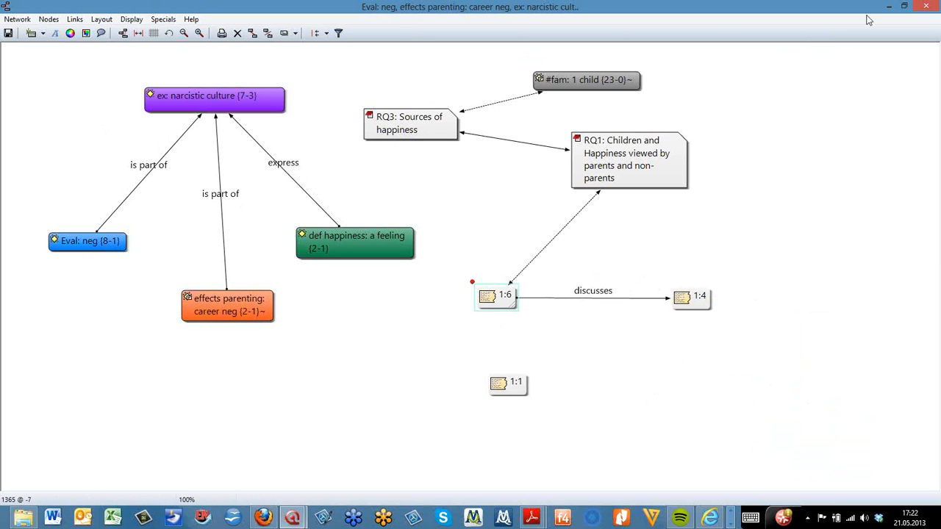
Minimise the network view and return to the maximised main project window showing the P 3 document
click(632, 8)
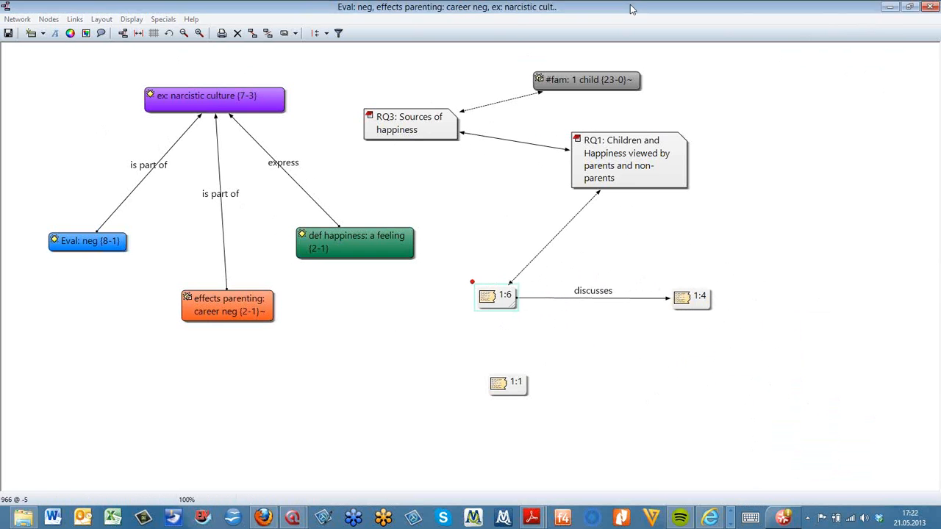
click(890, 7)
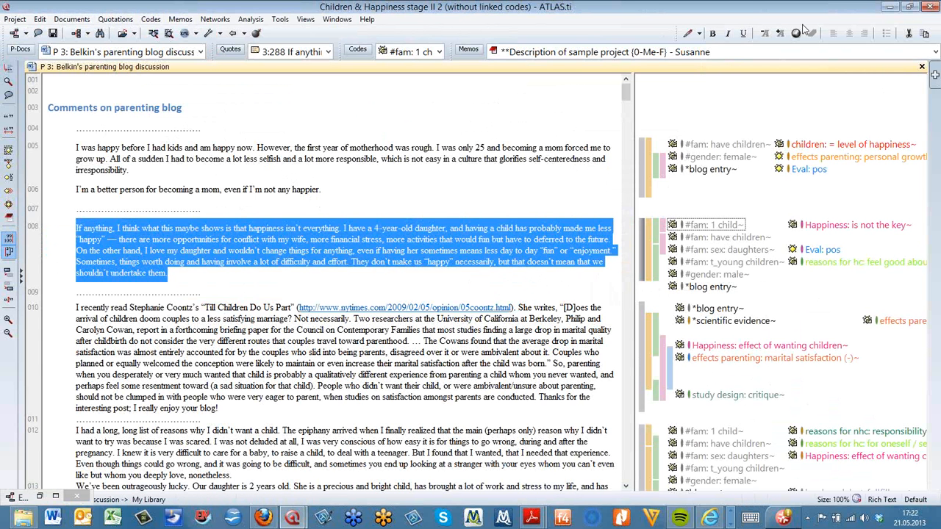
click(909, 7)
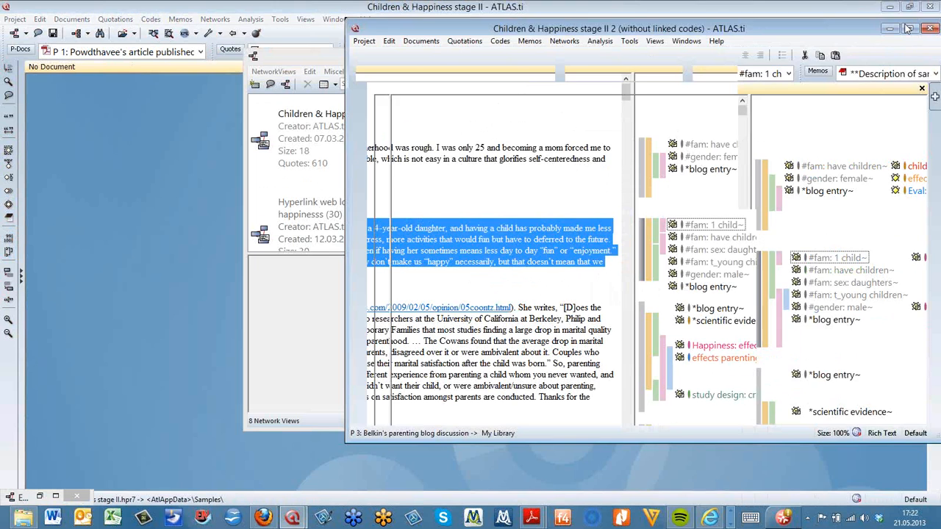
drag(552, 27, 362, 33)
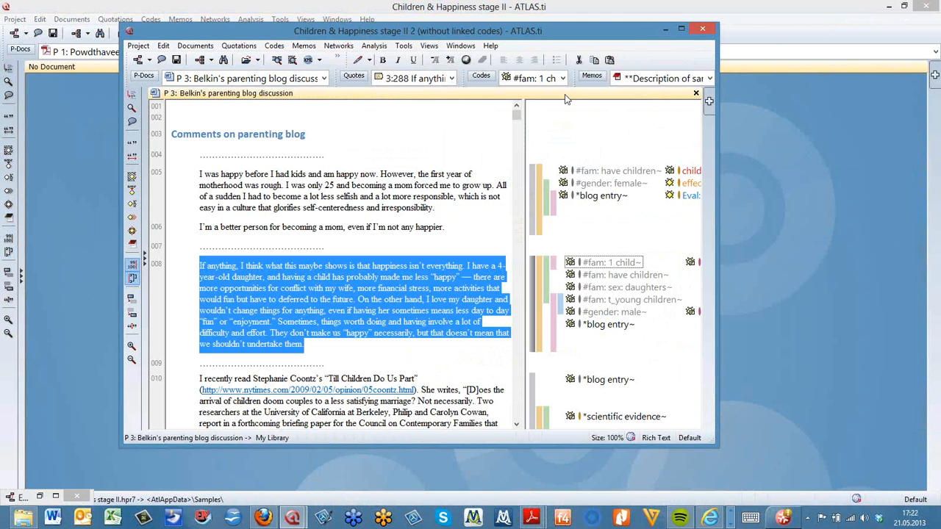
click(680, 30)
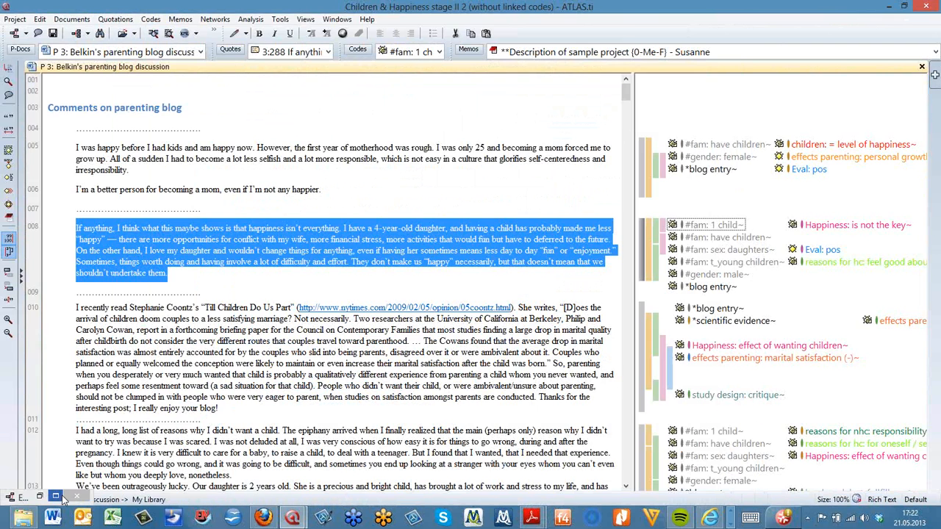
Restore the maximised network view and move quotation 1:1 below and left of the def happiness code
click(56, 497)
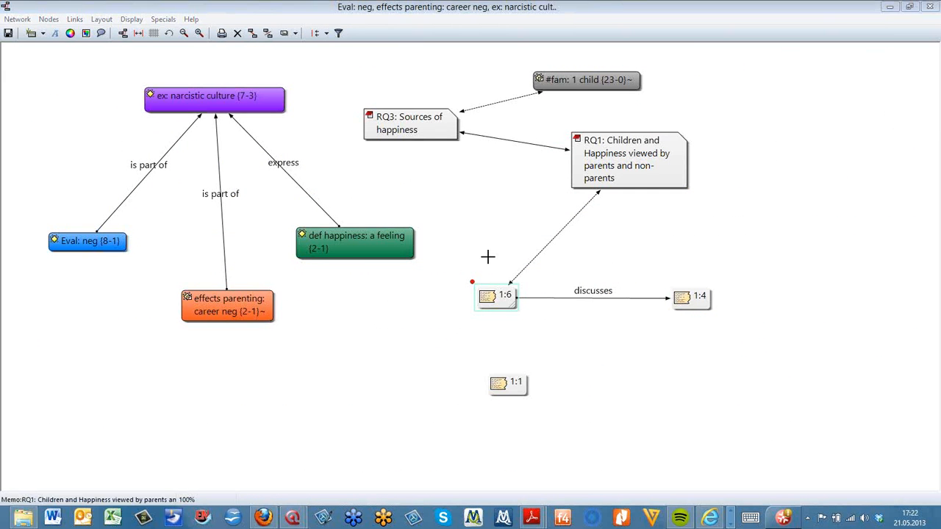
drag(514, 392, 344, 430)
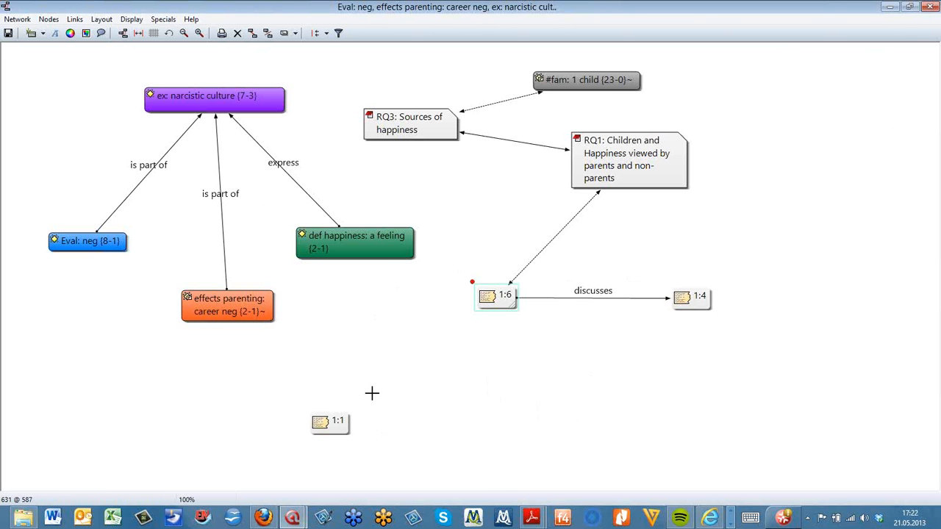
click(332, 421)
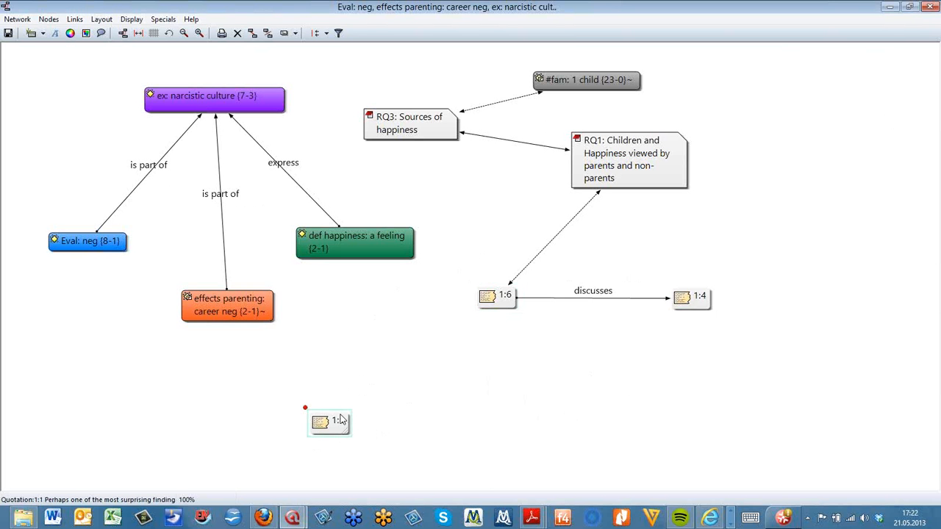
Link quotation 1:1 to the def happiness: a feeling code
key(alt)
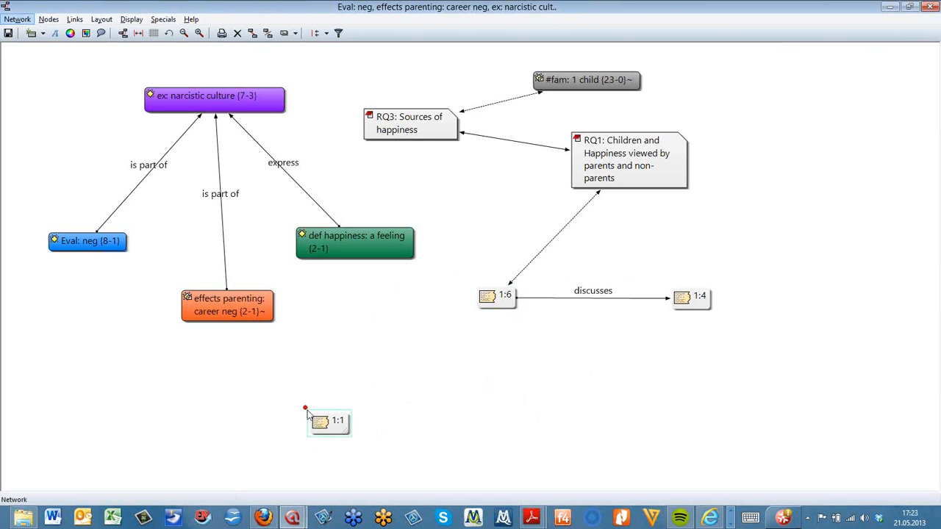
drag(305, 408, 354, 263)
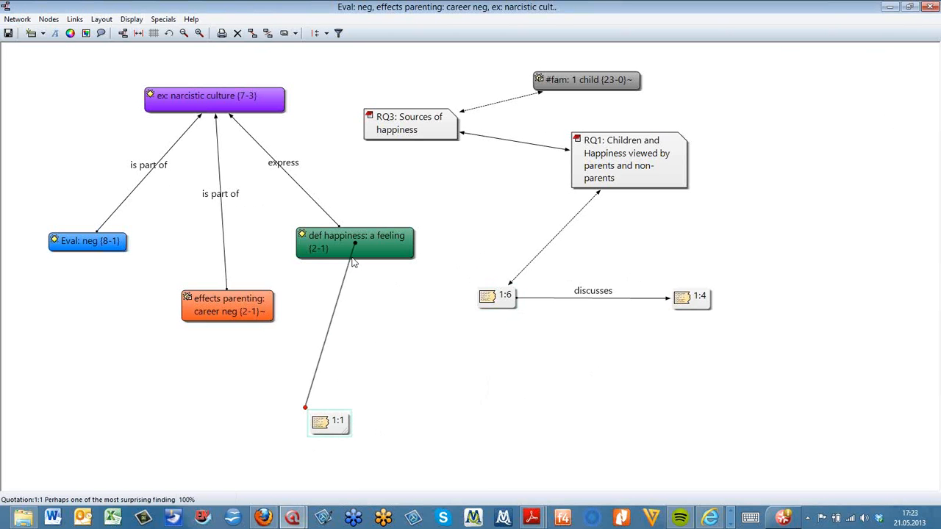
click(355, 263)
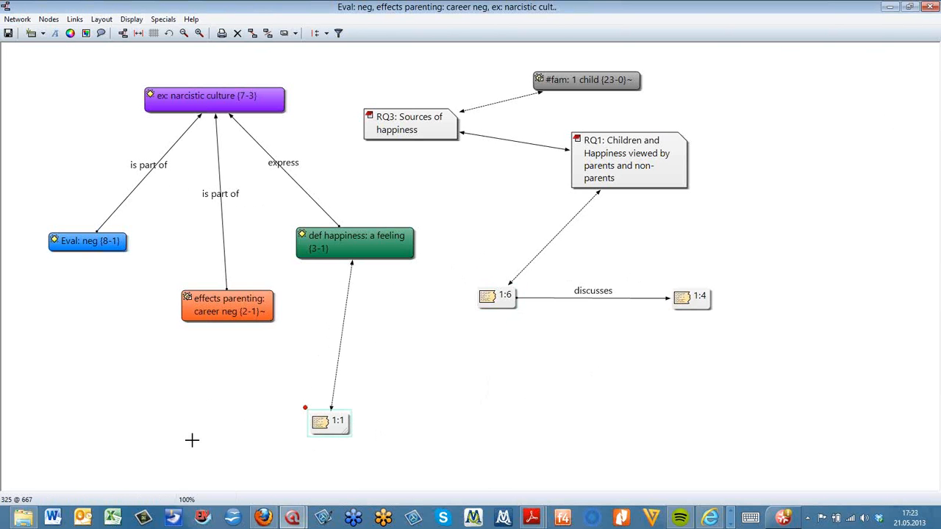
Cycle through the open windows and close the browser window showing the ATLAS.ti codes report
key(alt+Tab)
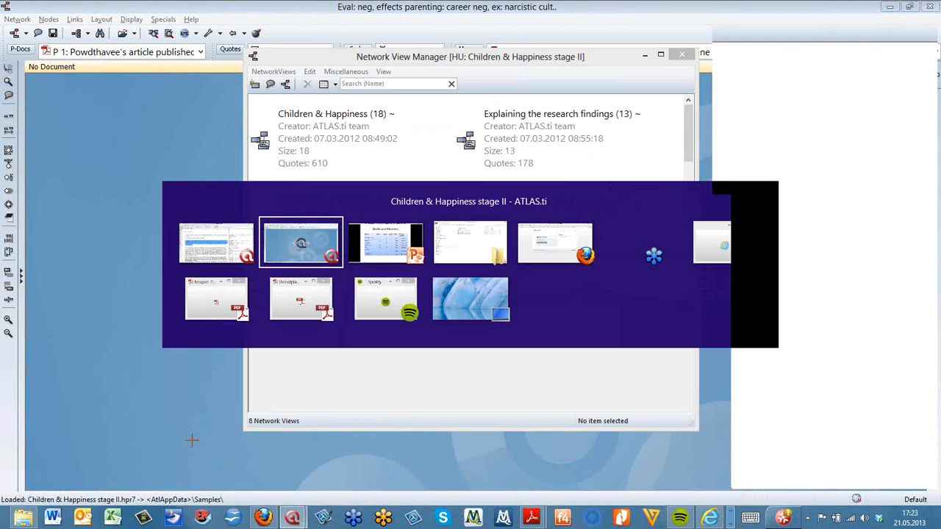
key(Tab)
key(Tab)
key(Tab)
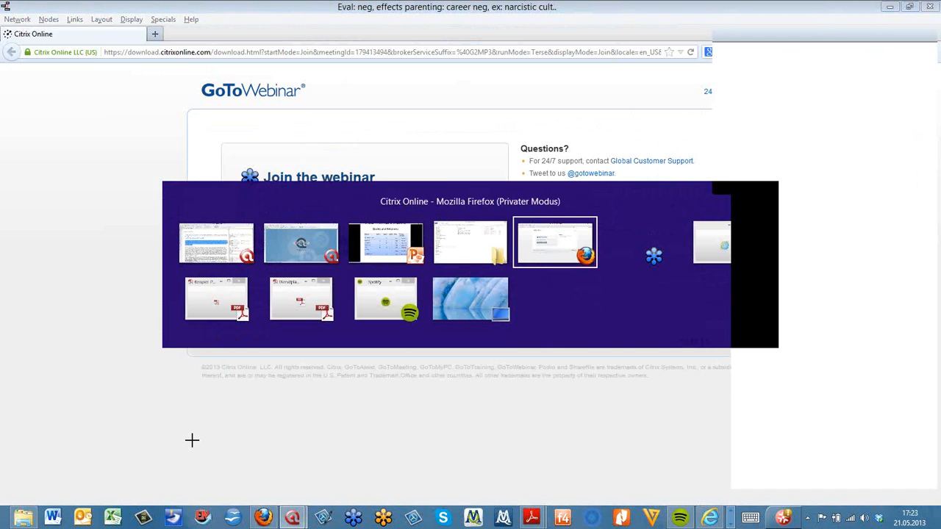
key(Tab)
key(Tab)
key(Tab)
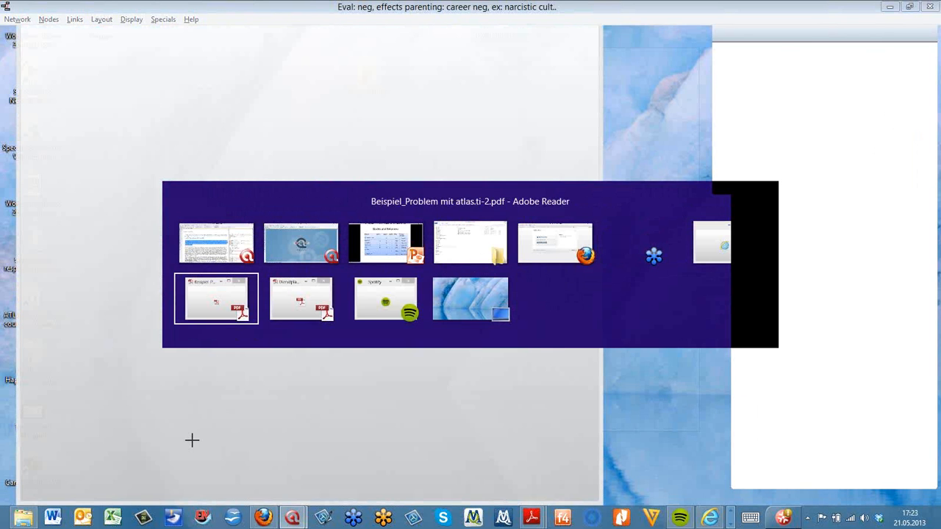
key(Tab)
key(Tab)
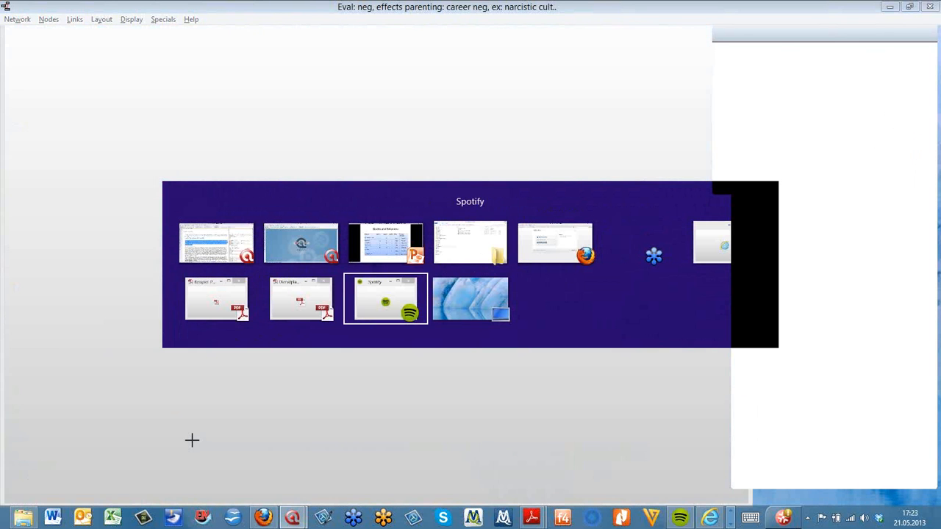
key(Tab)
key(Tab)
key(Tab)
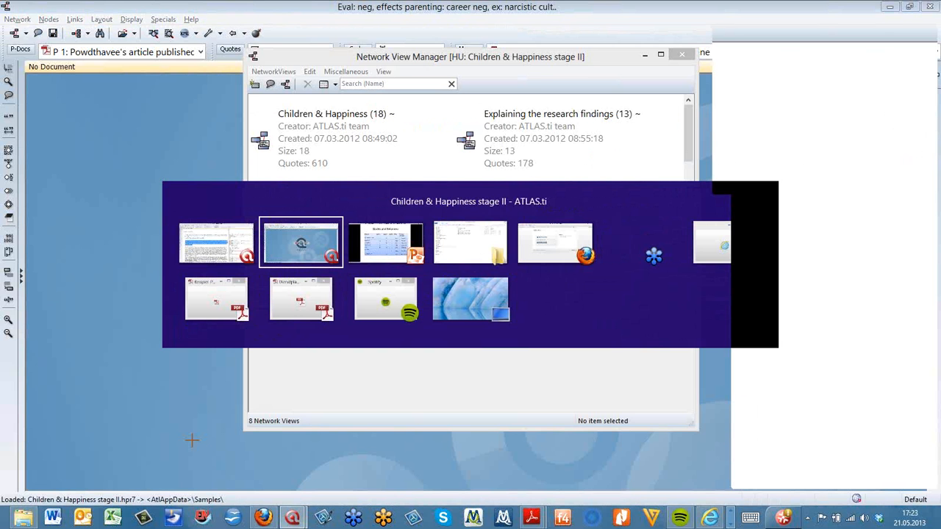
key(Tab)
key(Tab)
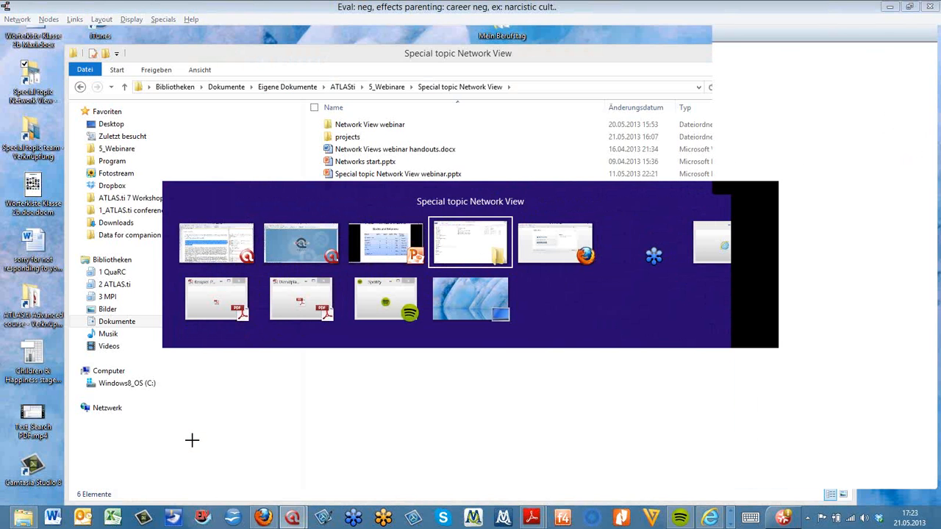
key(Tab)
key(Tab)
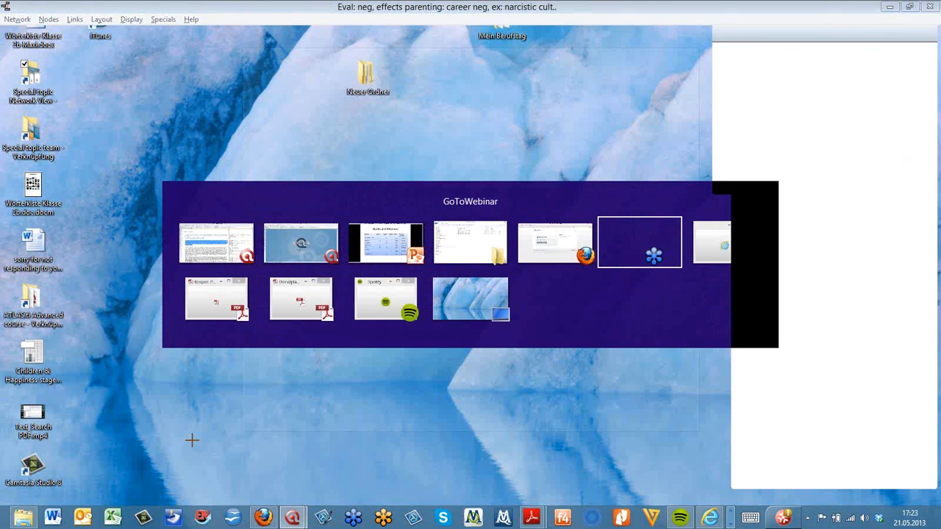
key(Tab)
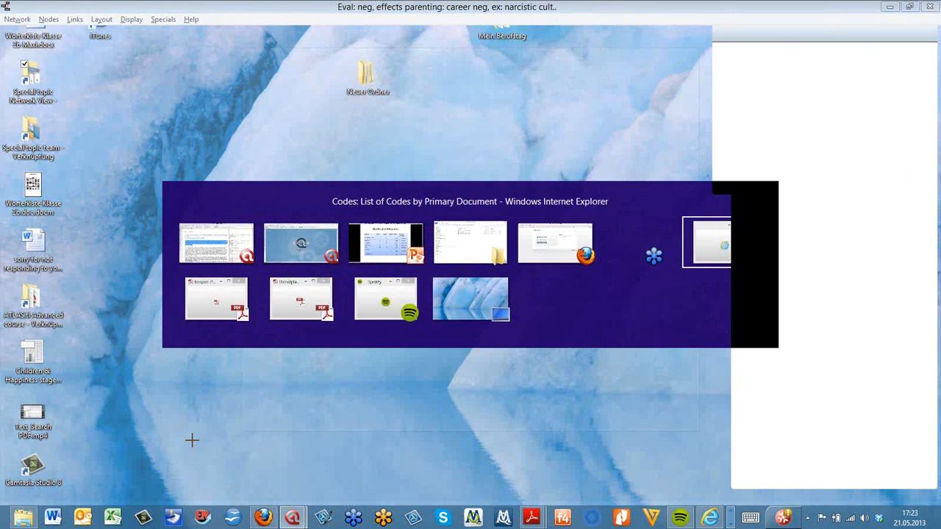
key(Tab)
key(shift+Tab)
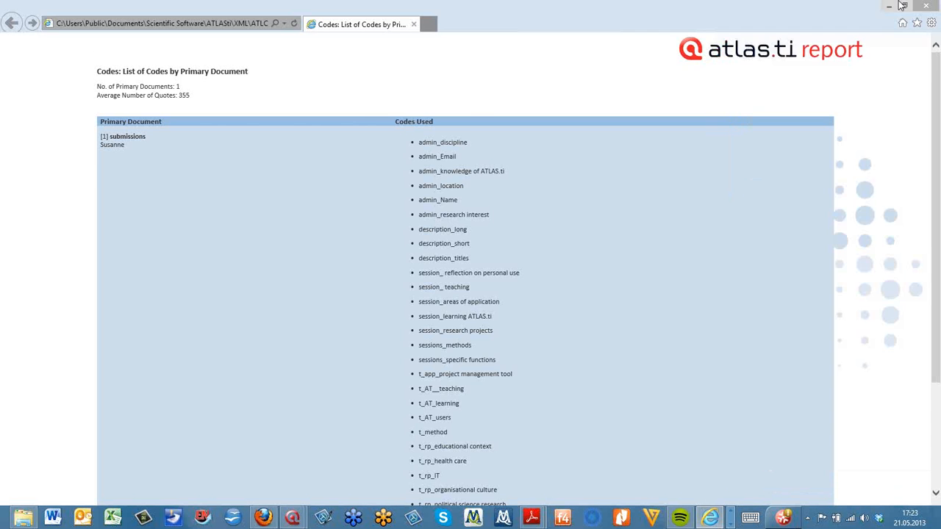
click(935, 7)
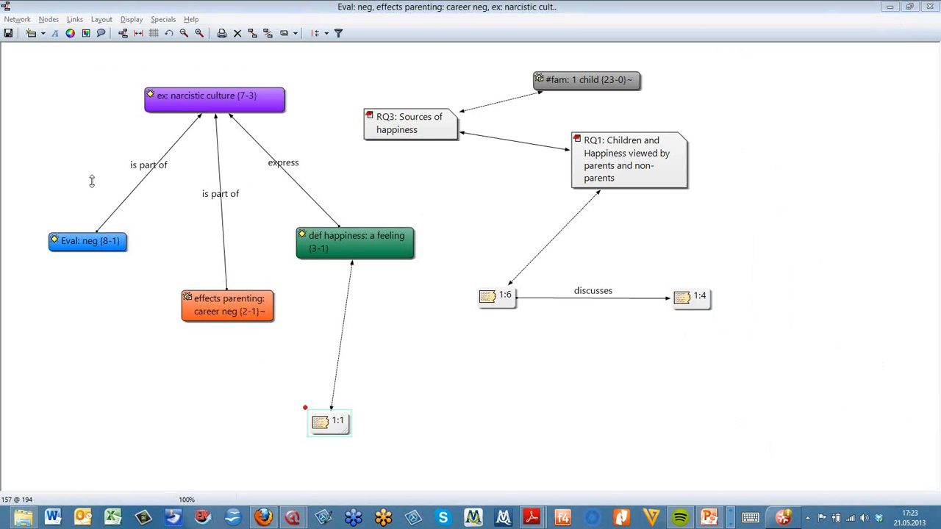
Nudge quotation 1:1 up toward the code and list the quotations of the def happiness: a feeling code
drag(357, 426, 382, 391)
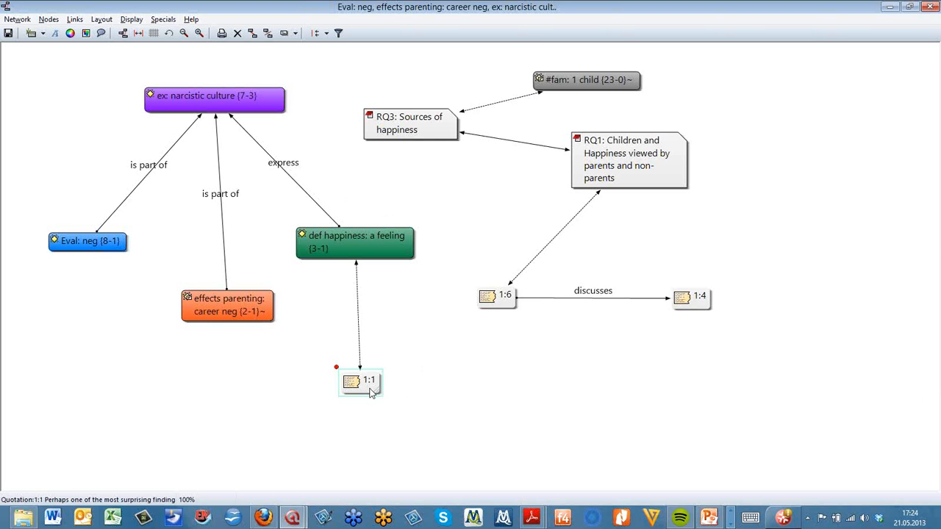
right_click(345, 243)
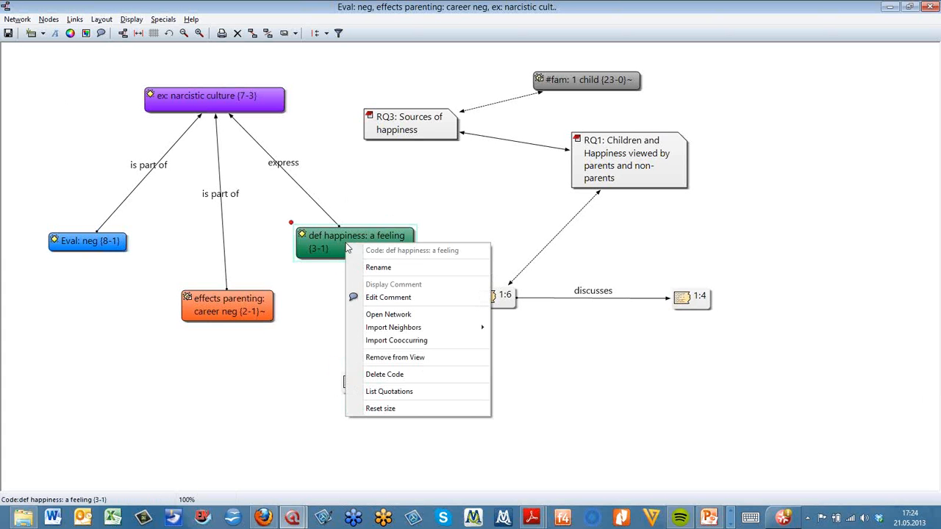
click(438, 397)
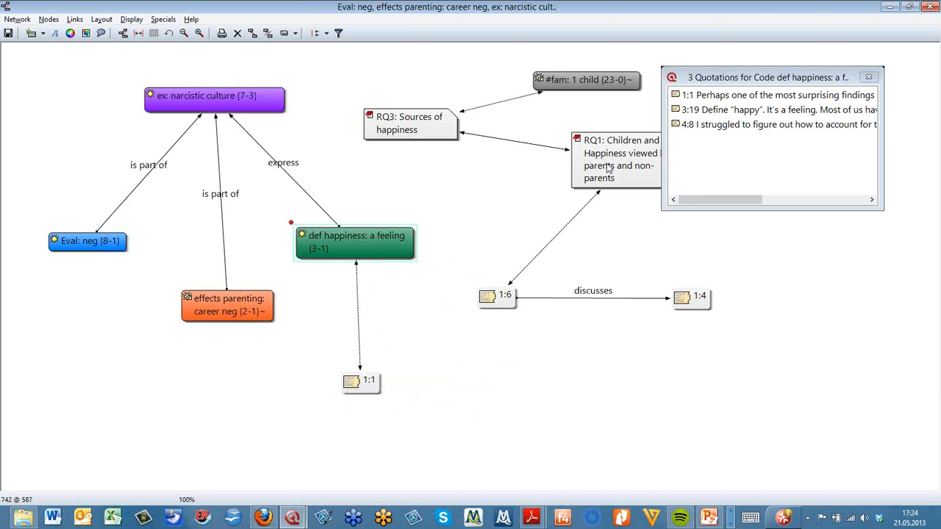
drag(707, 77, 401, 164)
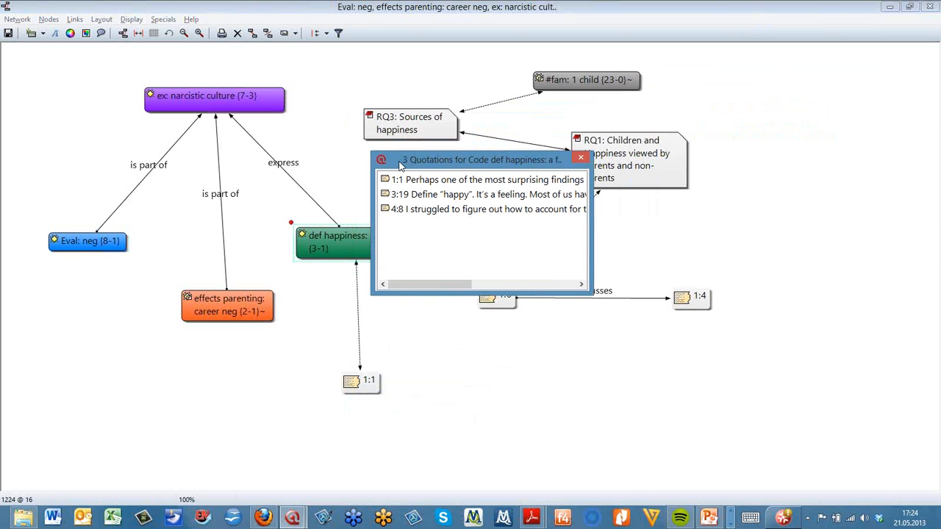
Restore the network view to a window and open quotations 1:1, 3:19 and 4:8 from the list in their documents
click(910, 7)
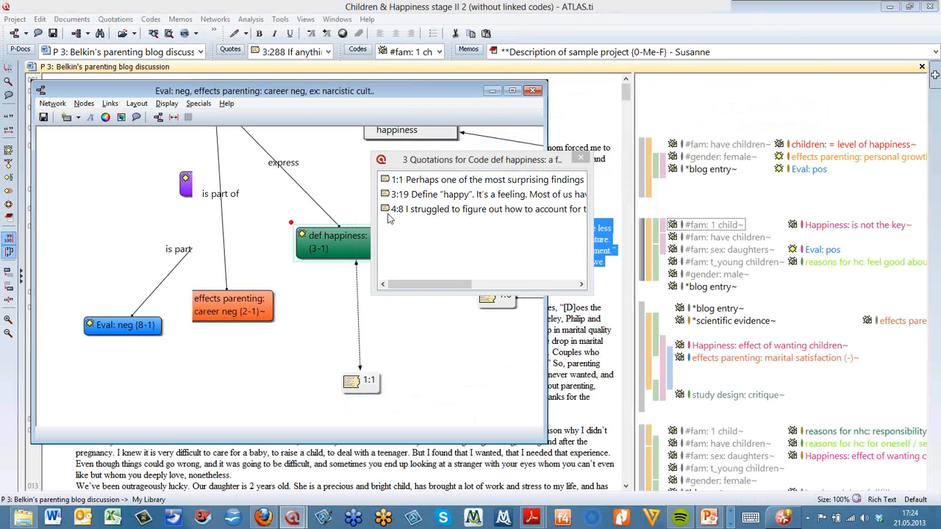
click(431, 185)
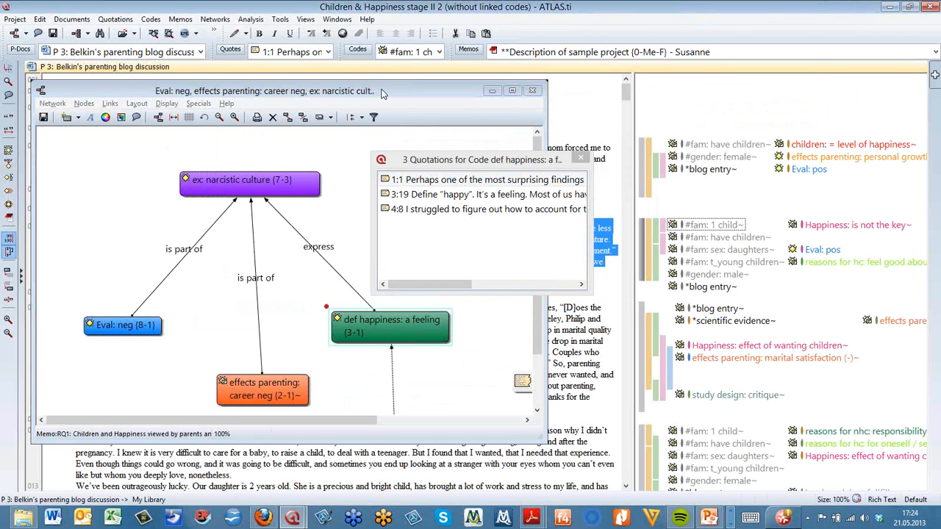
drag(381, 91, 557, 226)
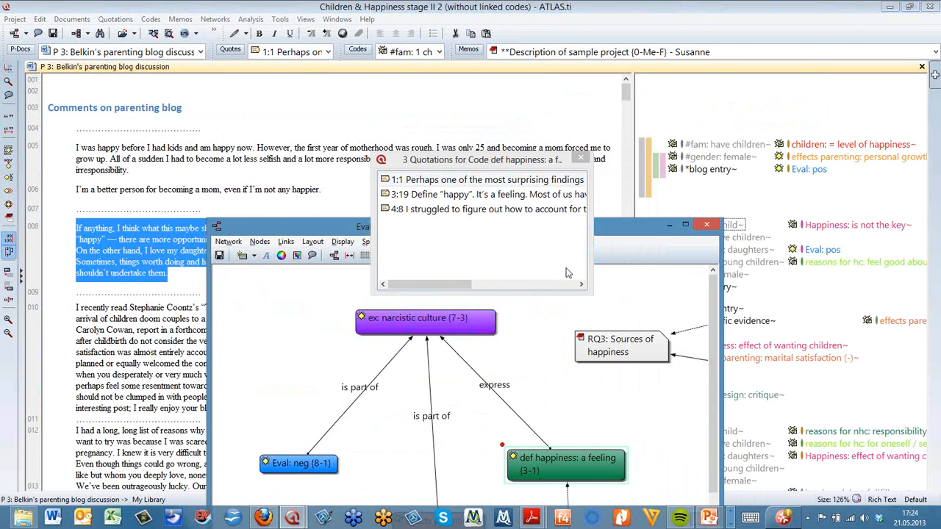
drag(567, 272, 594, 281)
click(509, 198)
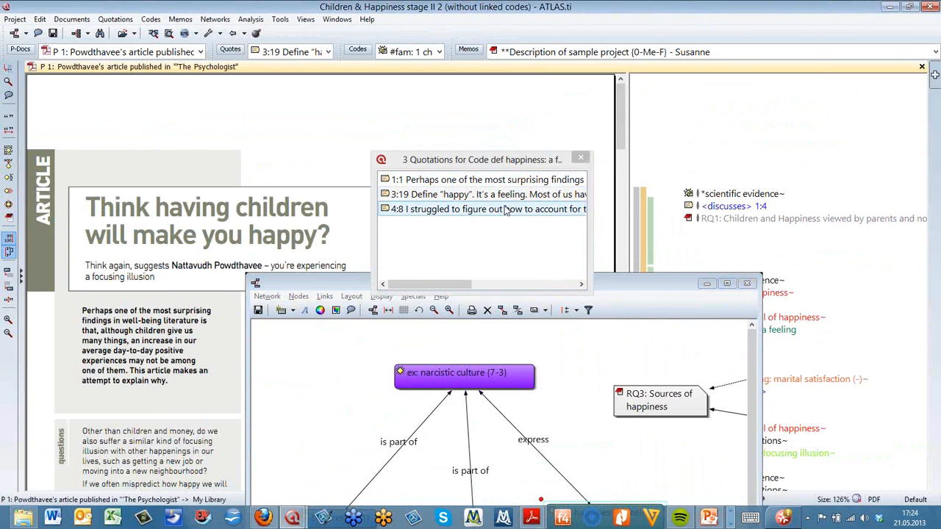
click(503, 210)
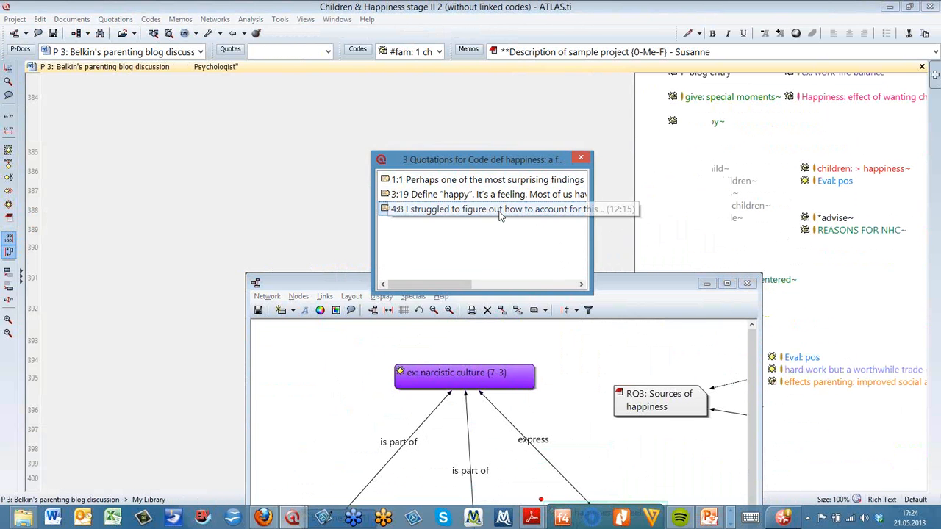
Rearrange the windows and reopen quotations 3:19 and 4:8 to read them in their documents
drag(313, 283, 600, 159)
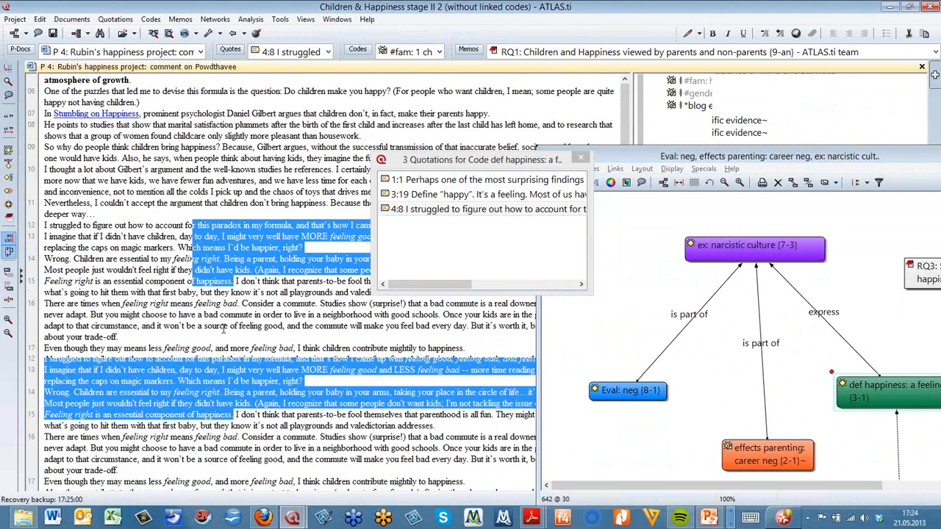
drag(467, 160, 417, 231)
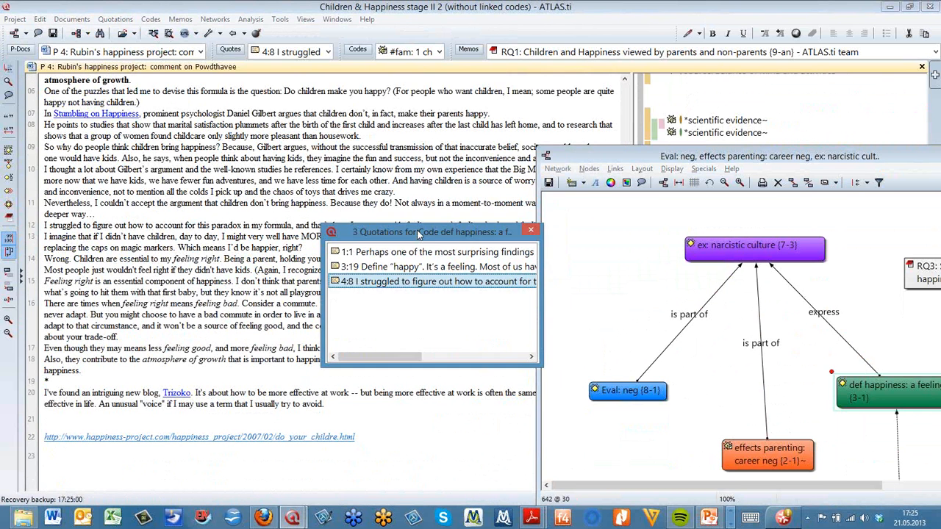
click(126, 66)
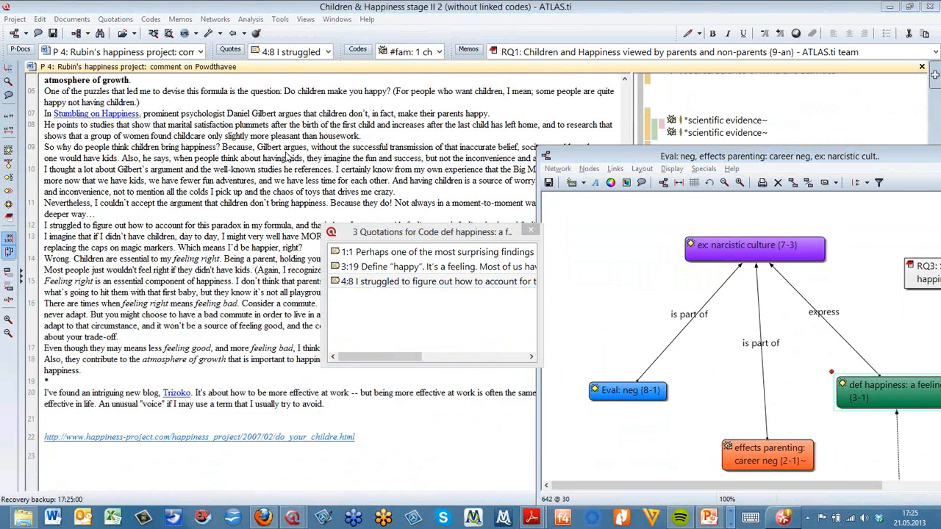
drag(394, 225, 322, 111)
drag(613, 157, 900, 123)
drag(421, 151, 540, 121)
double_click(304, 152)
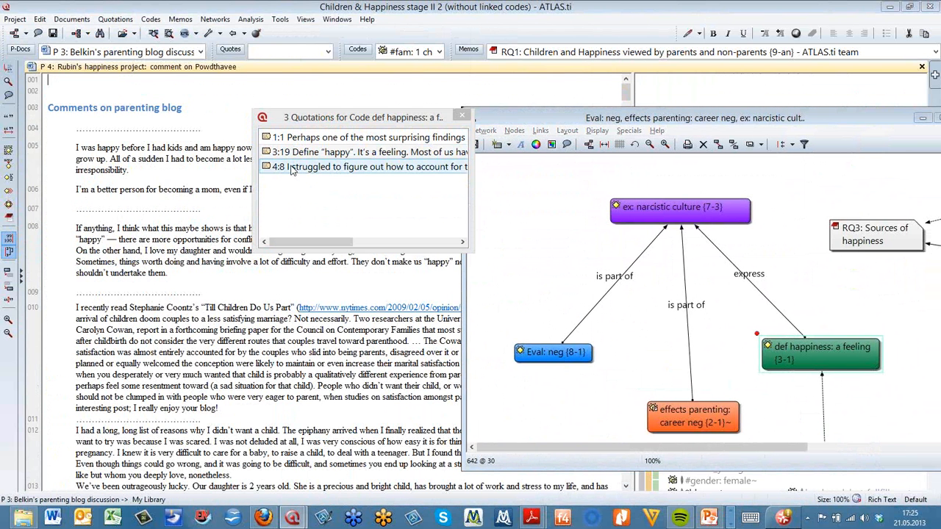
double_click(291, 167)
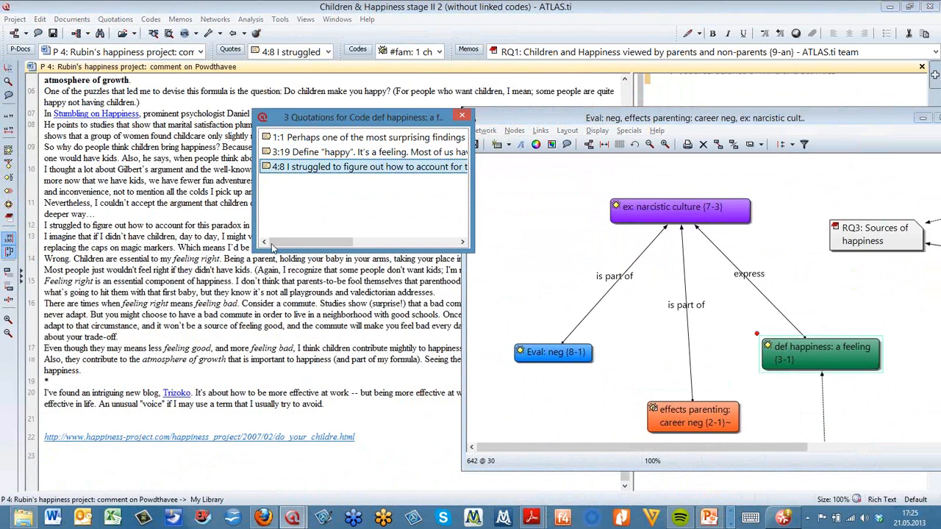
click(220, 454)
scroll(208, 292, up, 1)
scroll(208, 292, up, 2)
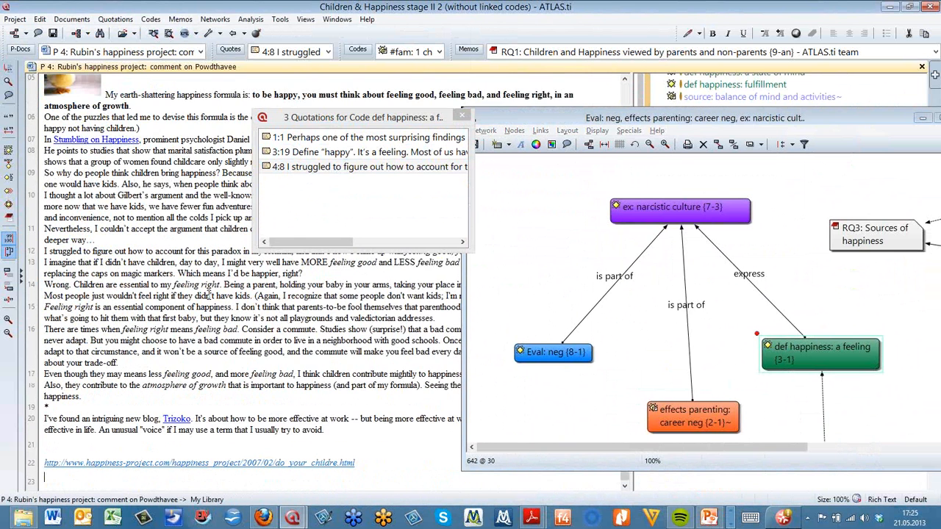
Maximise the network view again and move quotation 1:1 closer under the def happiness: a feeling code
drag(518, 111, 180, 76)
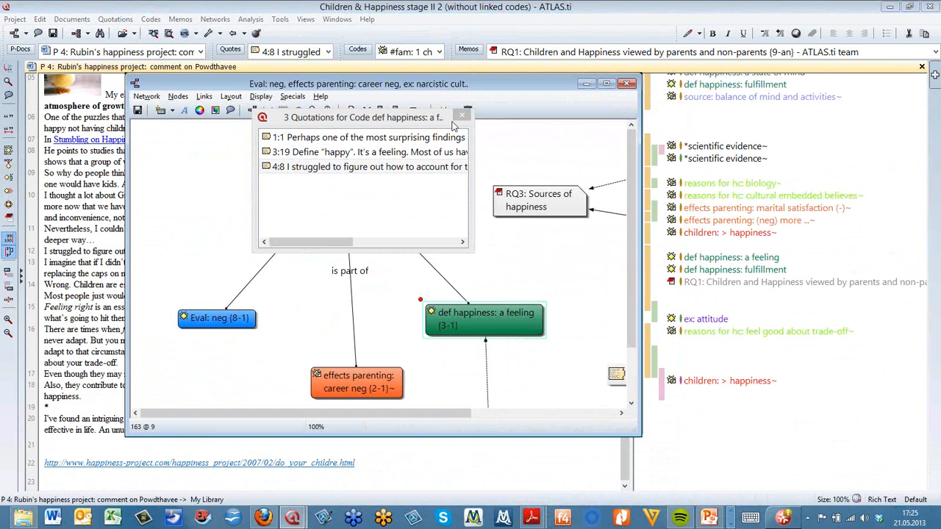
click(605, 85)
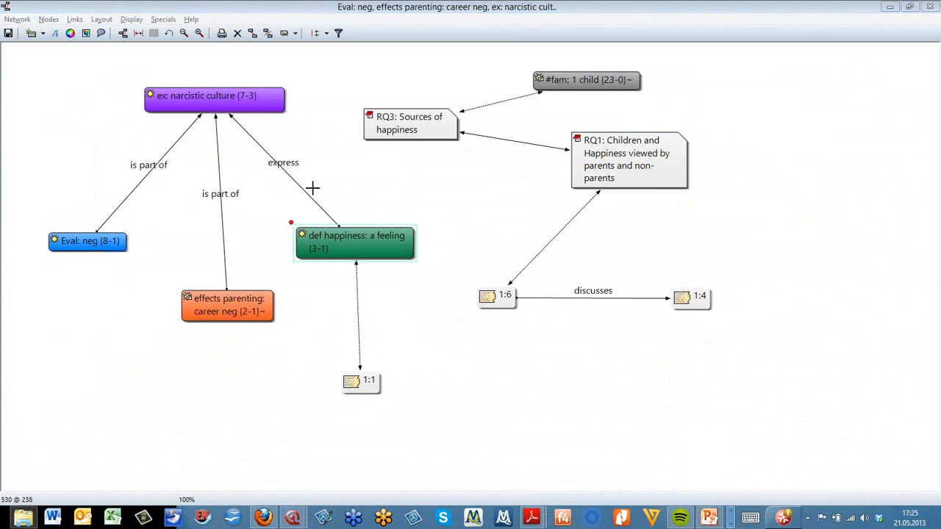
click(358, 103)
mouse_move(404, 121)
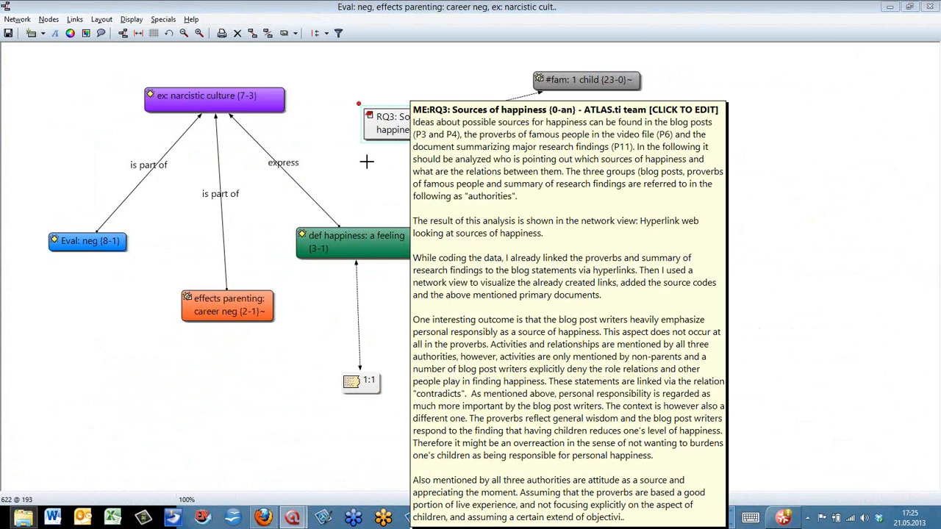
drag(369, 392, 360, 361)
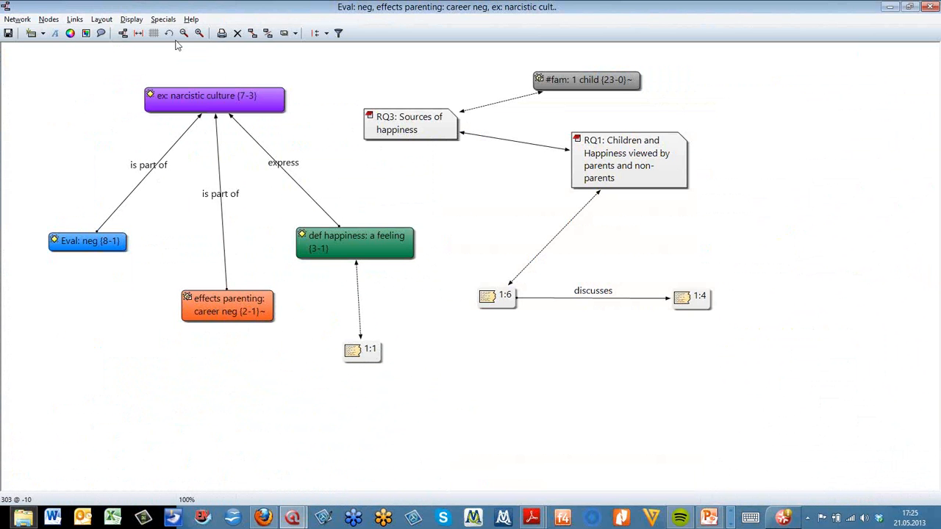
Switch the quotation display in the network view to show each quotation's full text
click(133, 22)
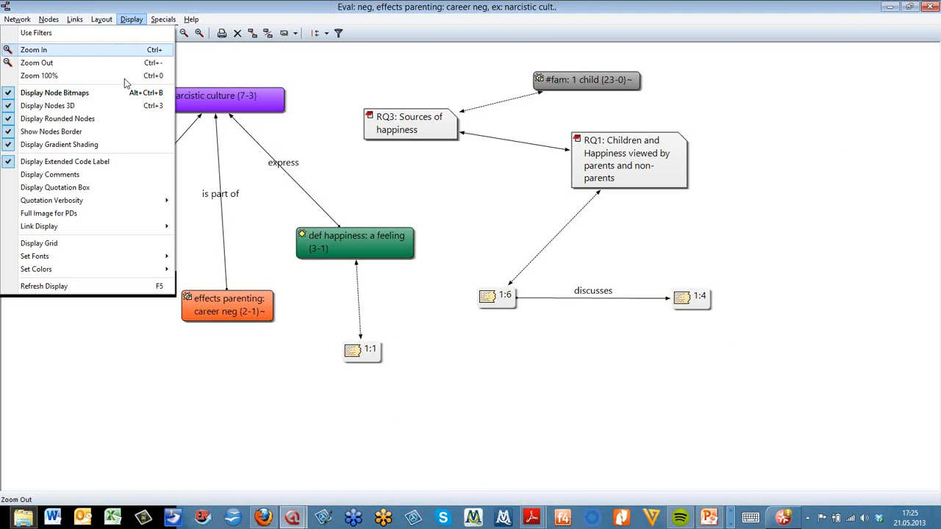
mouse_move(117, 203)
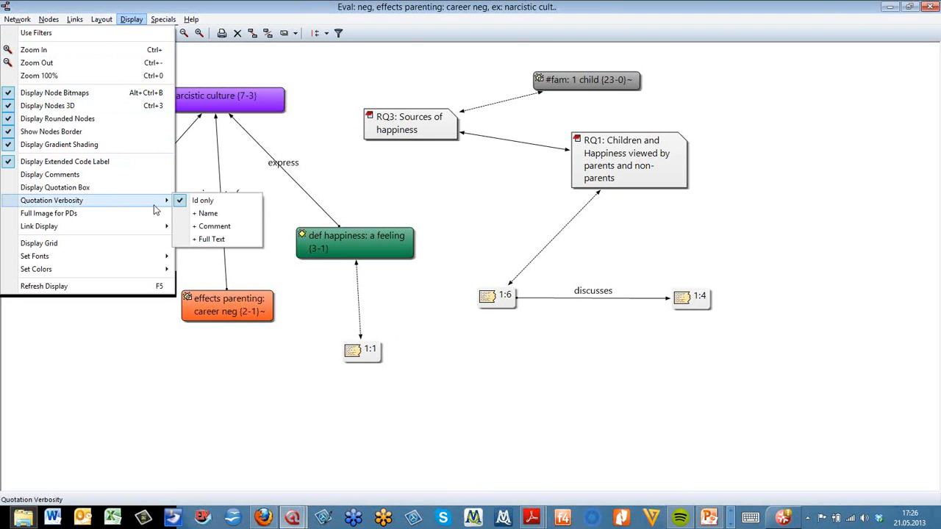
click(232, 239)
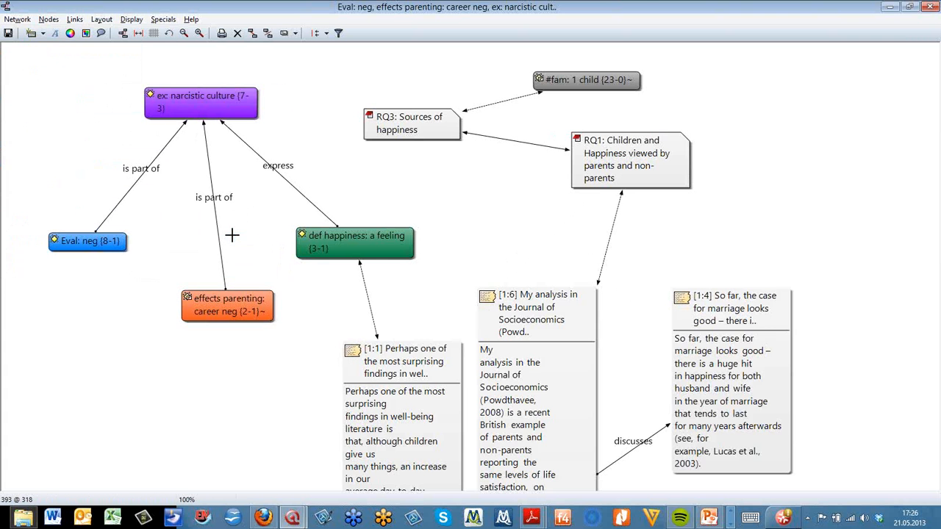
Widen quotation 1:1's box and place it below the def happiness: a feeling code
drag(350, 308, 507, 163)
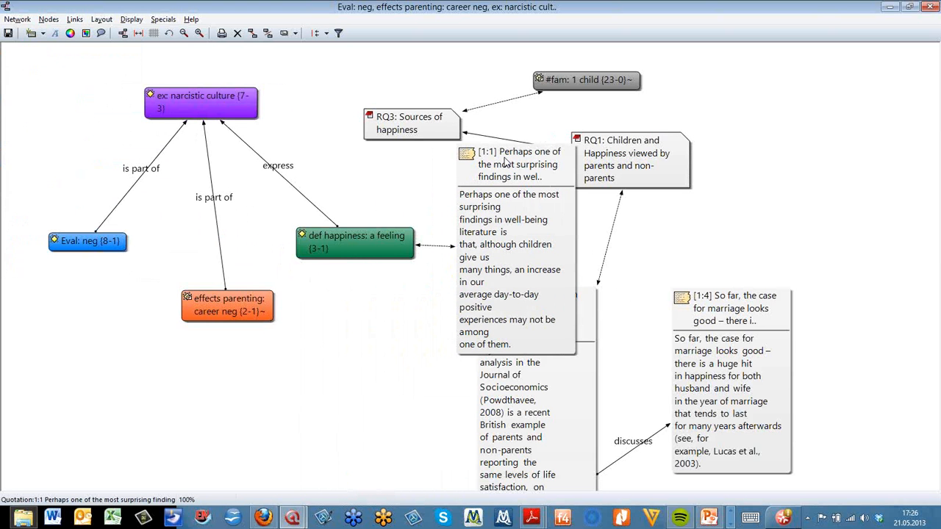
drag(575, 353, 633, 296)
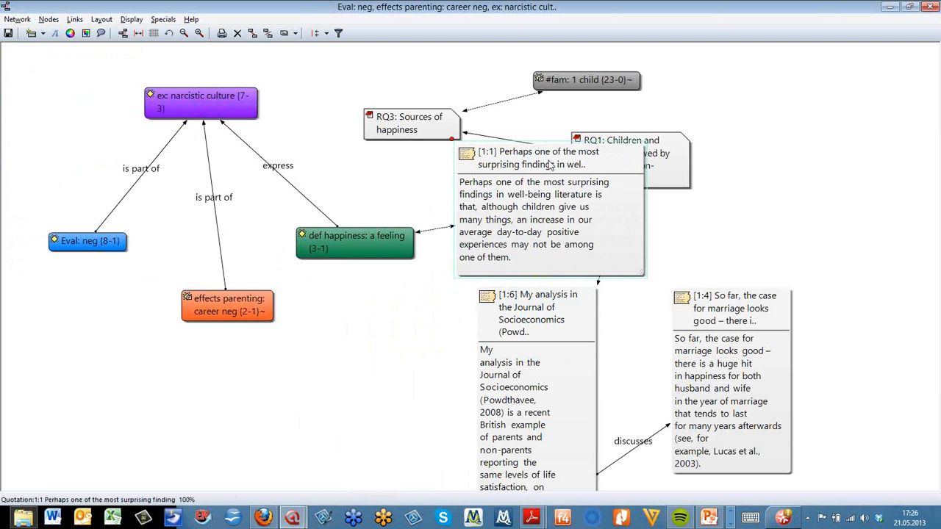
drag(544, 163, 323, 378)
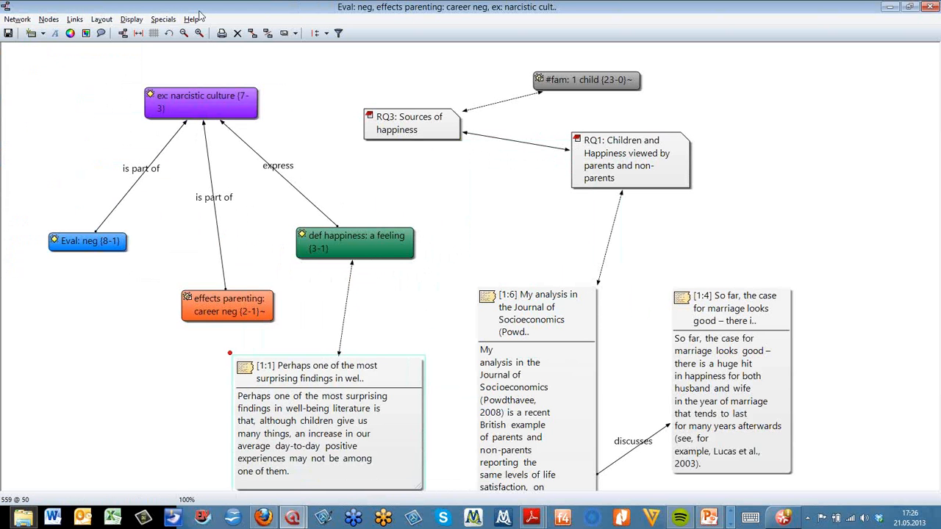
Set the quotation verbosity to show the quotation ID plus name only
click(140, 22)
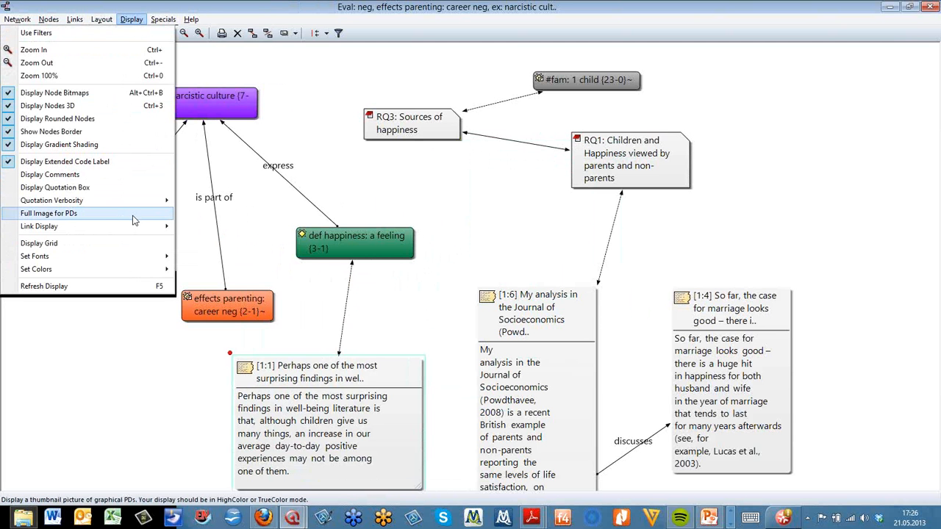
mouse_move(155, 204)
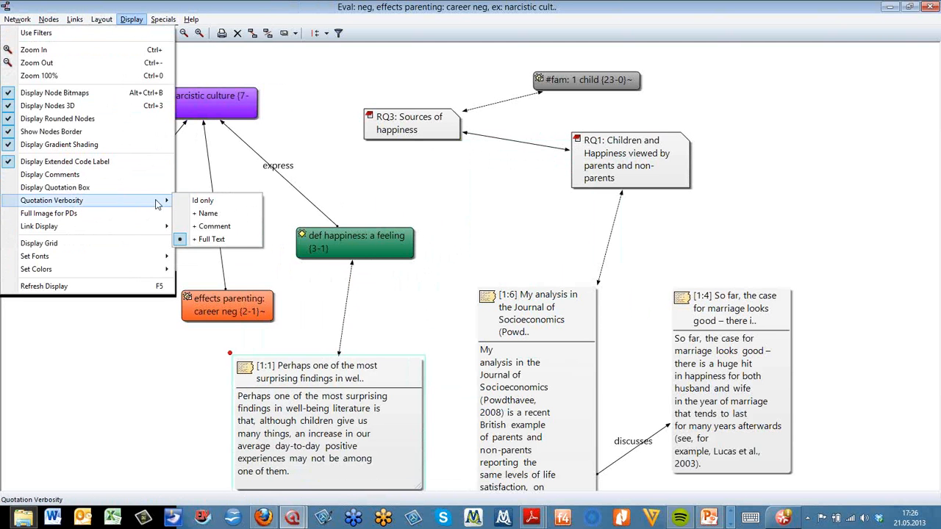
click(208, 213)
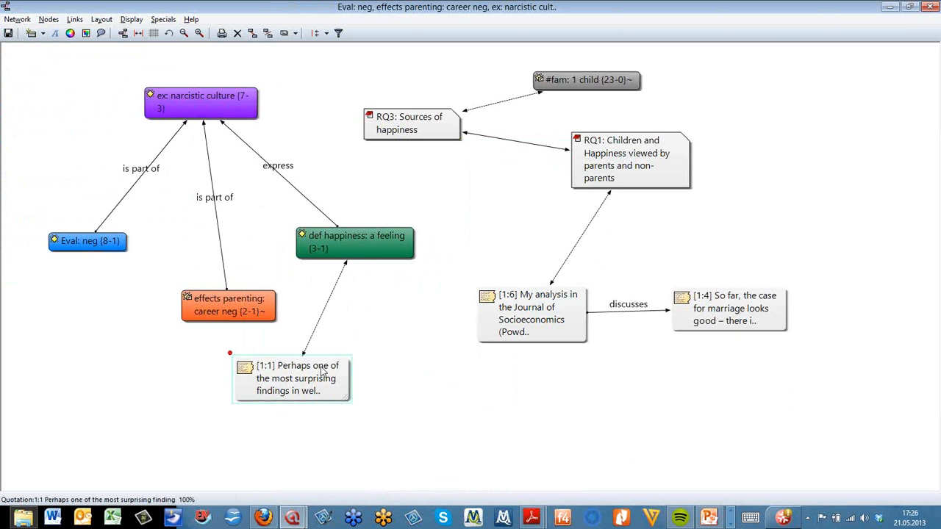
Reposition quotations 1:6, 1:4 and 1:1 into a tidier layout
drag(529, 316, 472, 322)
drag(730, 312, 676, 360)
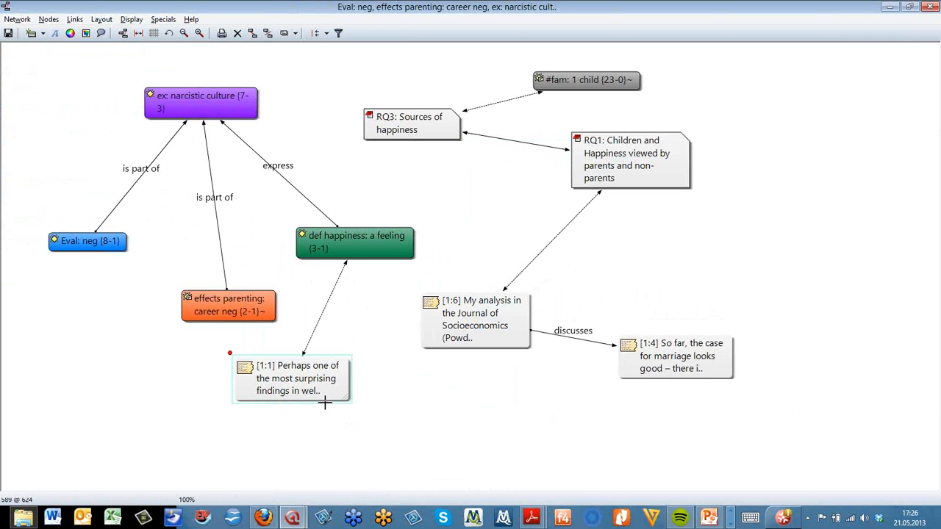
drag(325, 404, 357, 411)
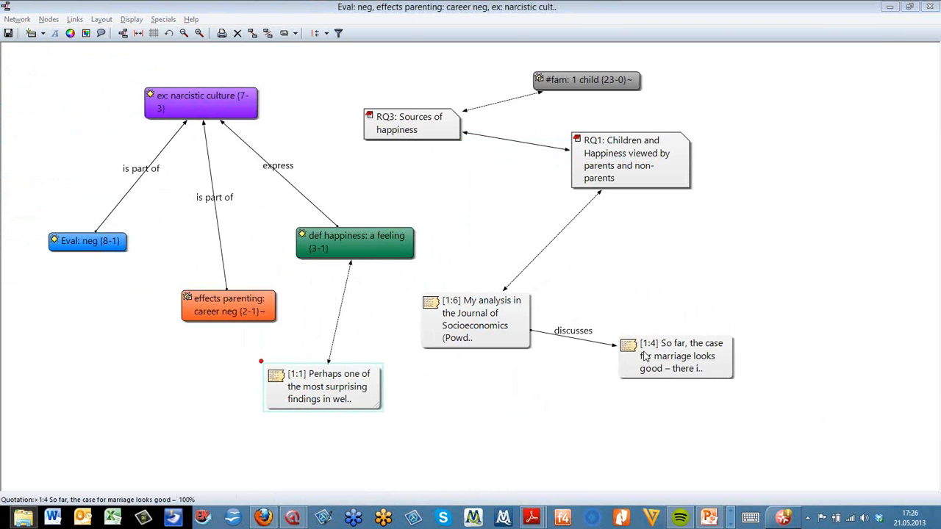
Close the network view and save it under the name webinar example
click(930, 6)
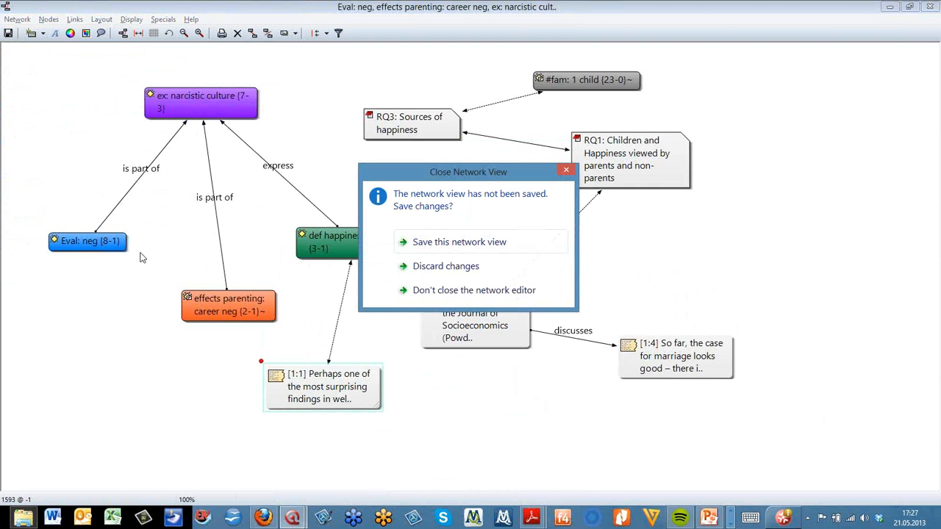
drag(420, 169, 456, 147)
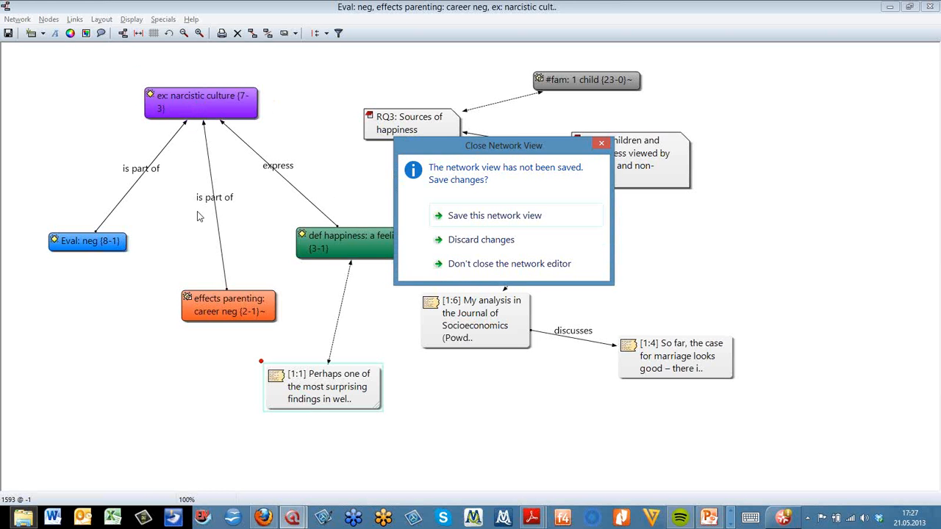
click(490, 216)
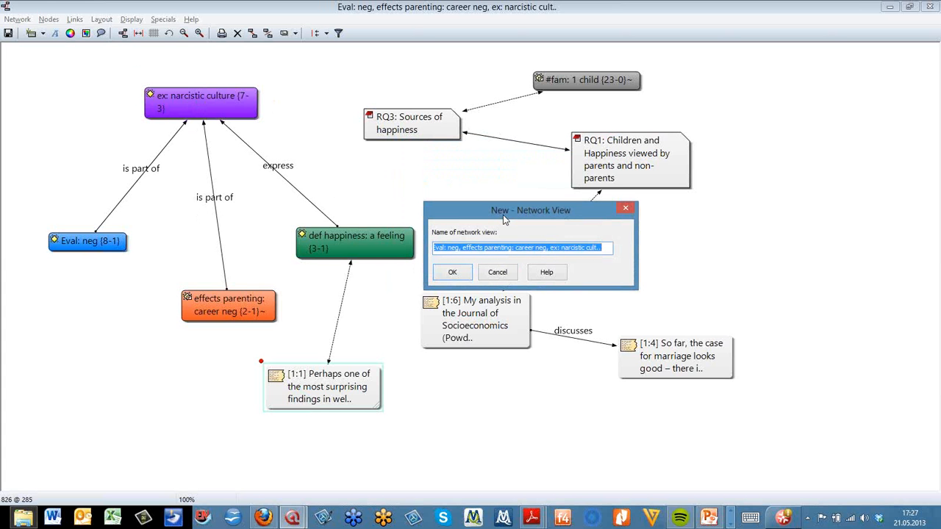
text(webnar)
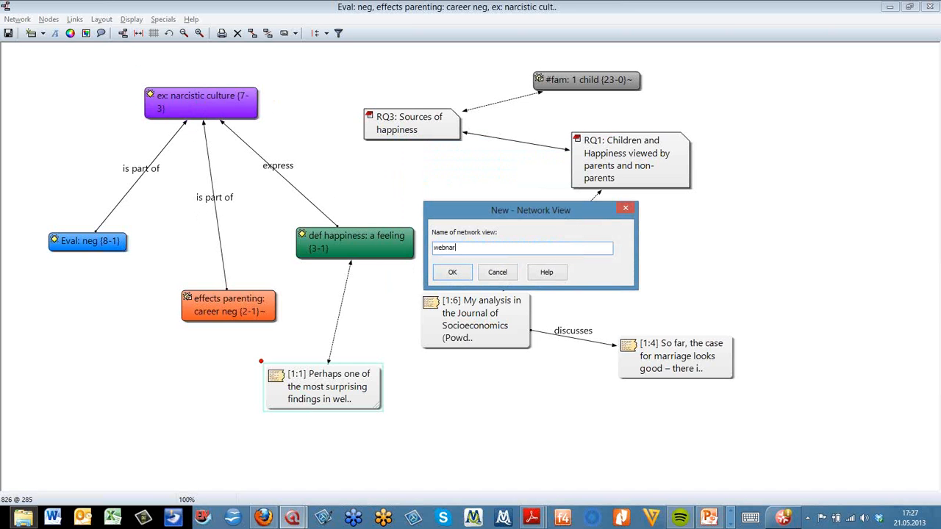
key(BackSpace)
key(BackSpace)
key(BackSpace)
text(inar example)
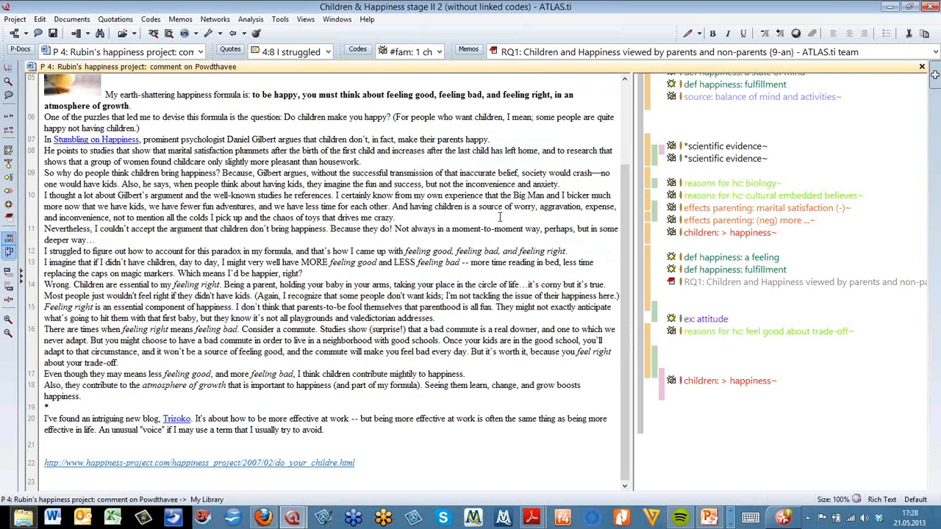
Reopen the webinar example network view from the saved network views and maximise it
click(26, 34)
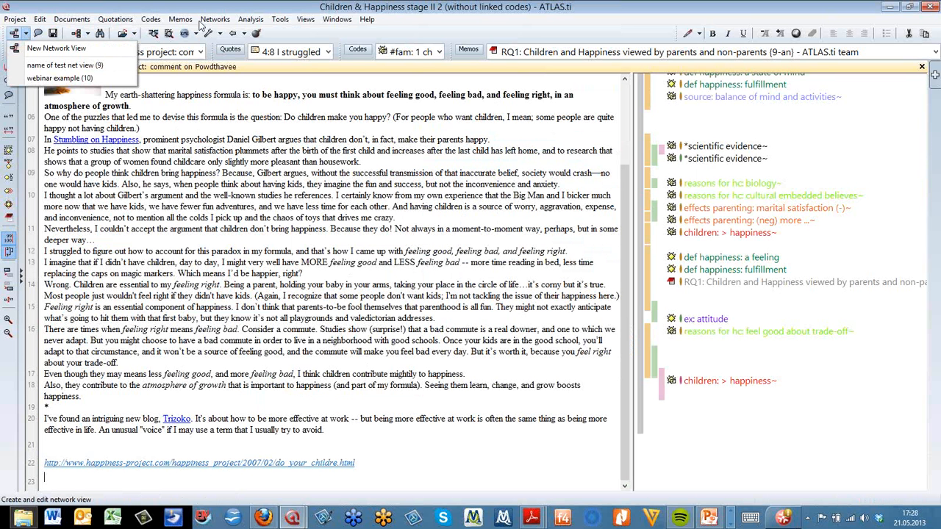
click(84, 76)
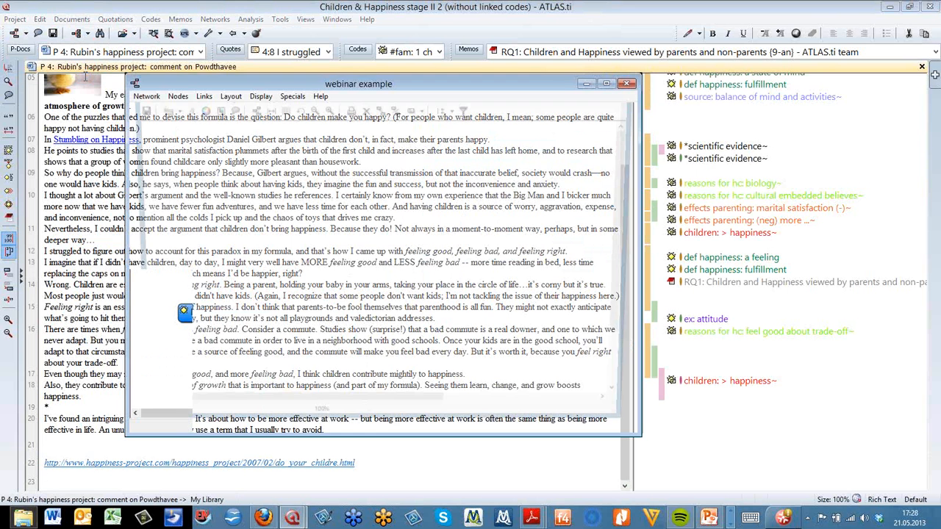
click(607, 83)
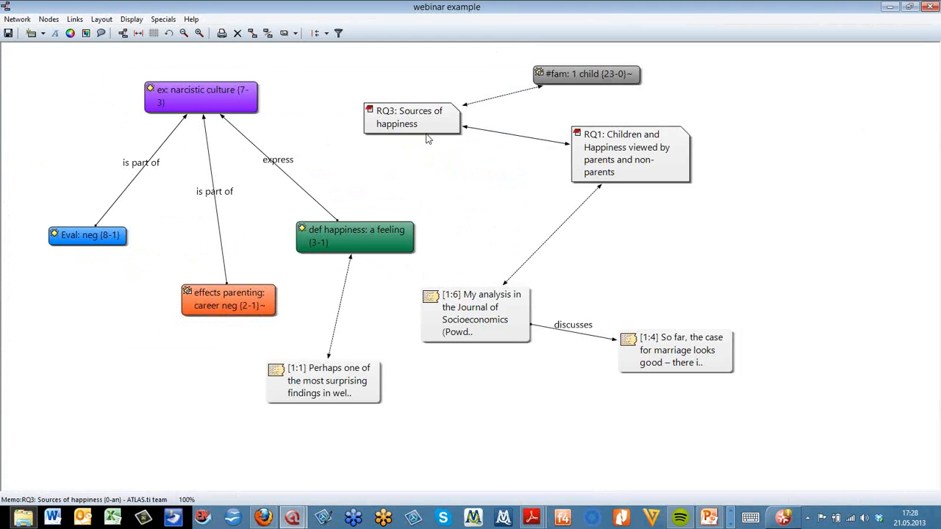
Reposition the RQ3 and RQ1 memos, then close the network view saving the changes
drag(425, 133, 448, 200)
drag(346, 157, 480, 128)
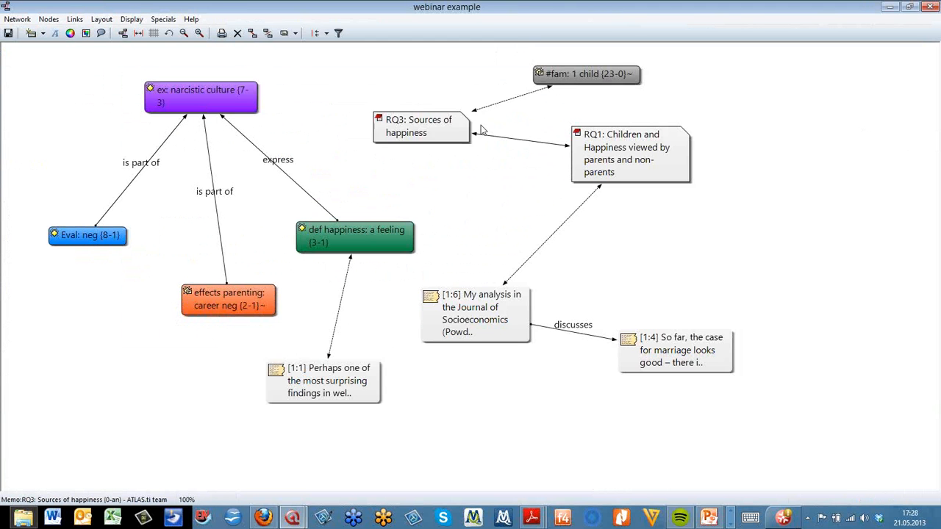
drag(632, 156, 632, 234)
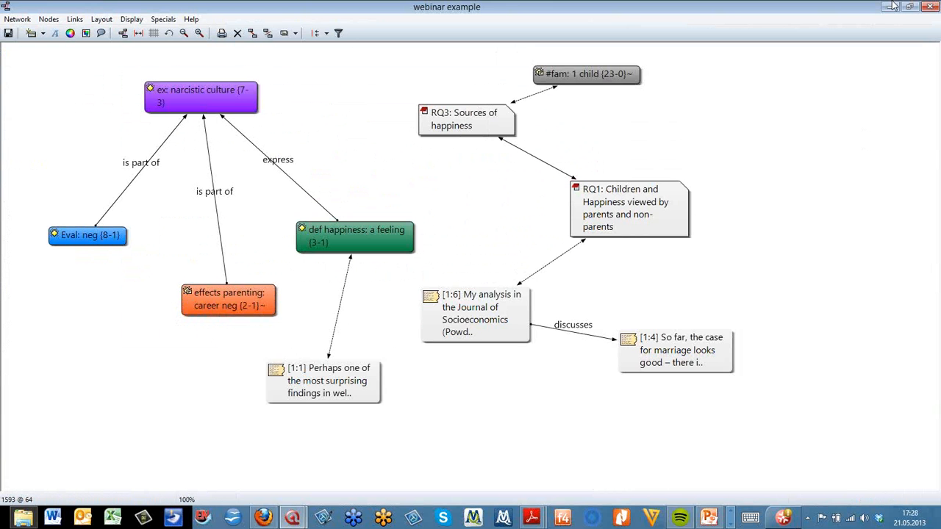
click(929, 6)
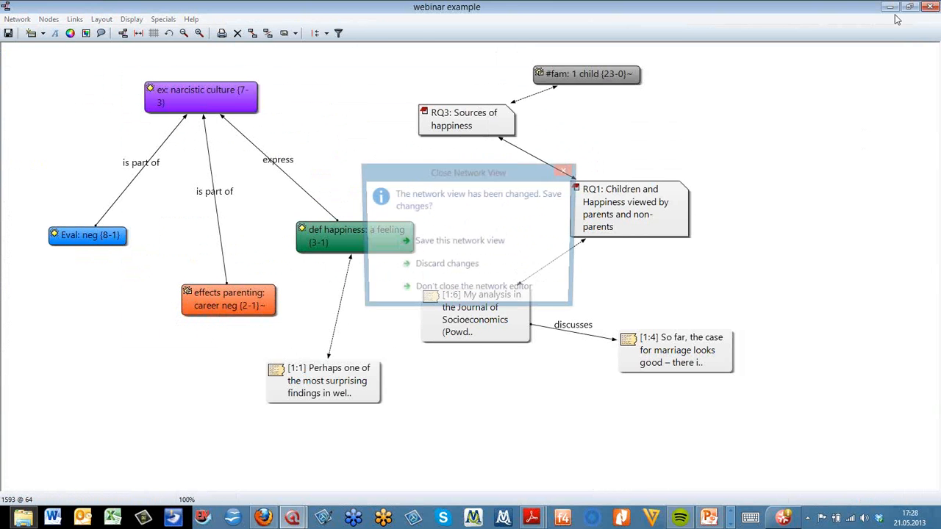
click(465, 242)
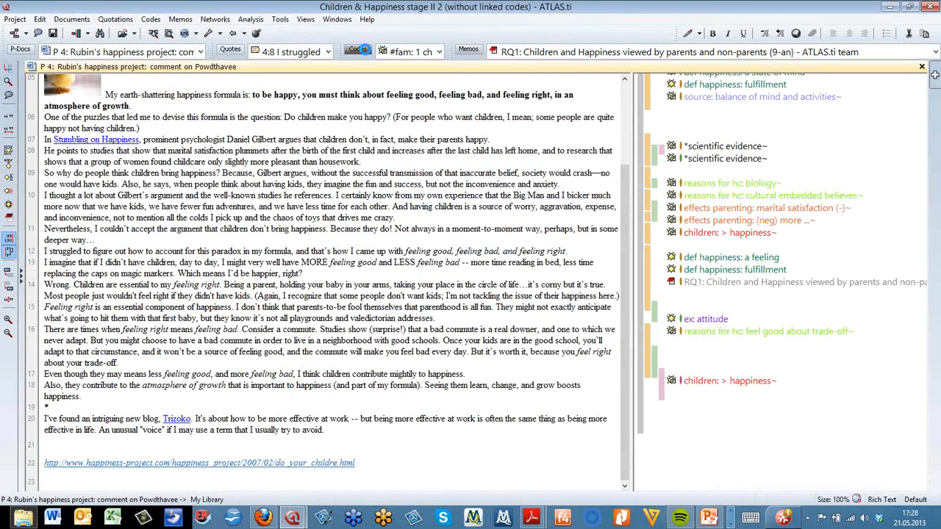
Open the Code Manager, select the ex: narcistic culture code and open its focused network
click(360, 50)
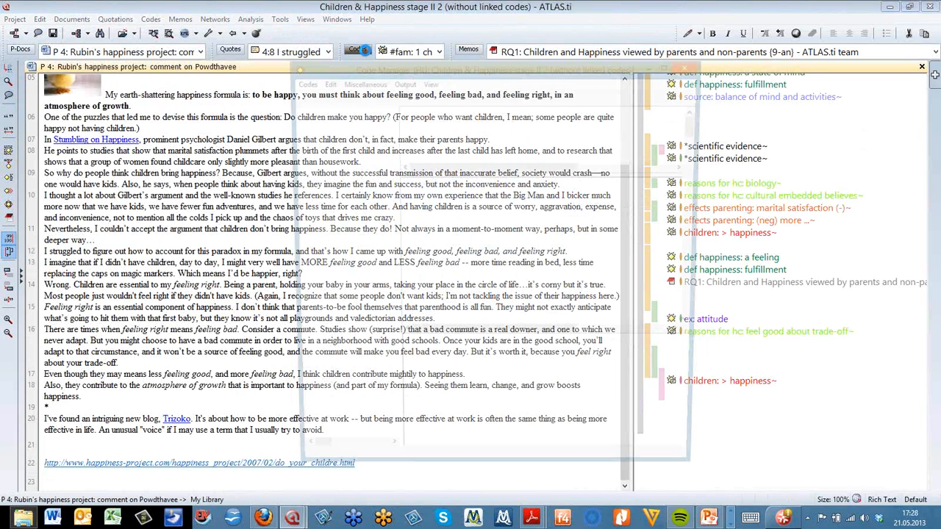
click(469, 273)
key(e)
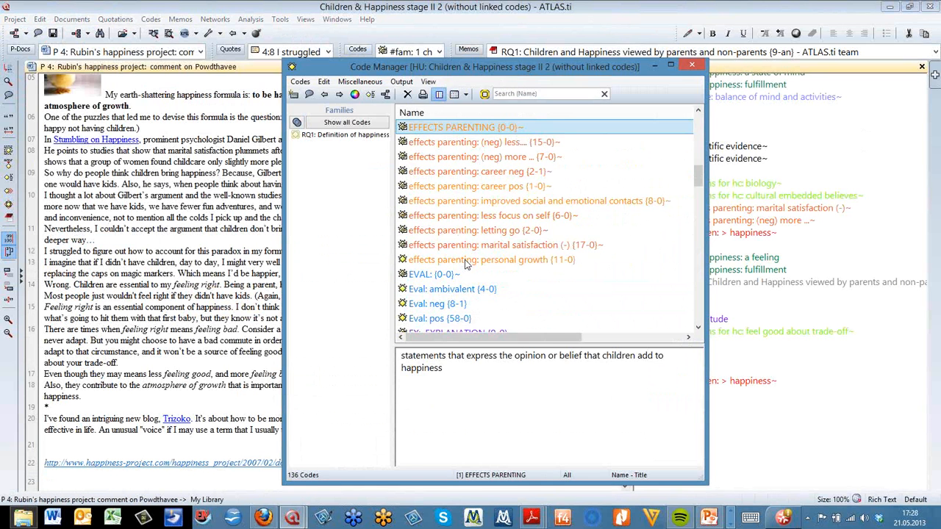
click(465, 263)
key(Down)
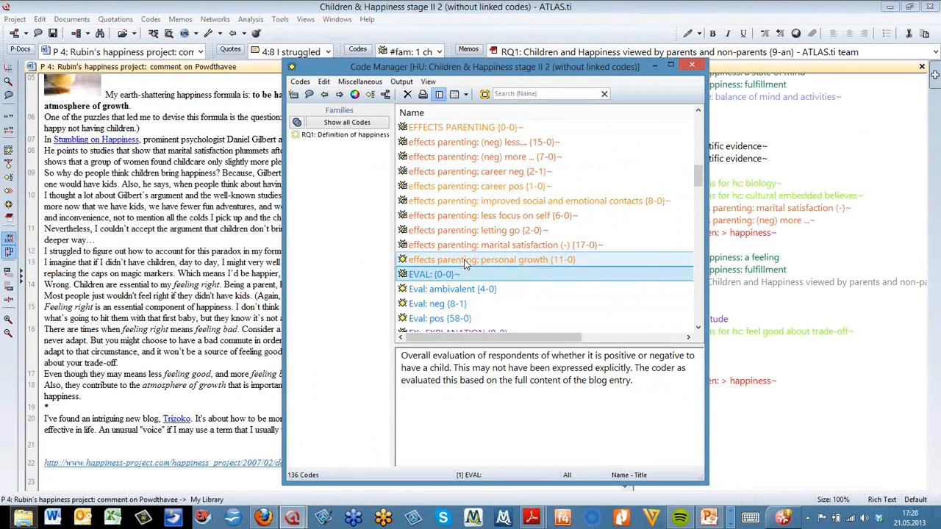
key(x)
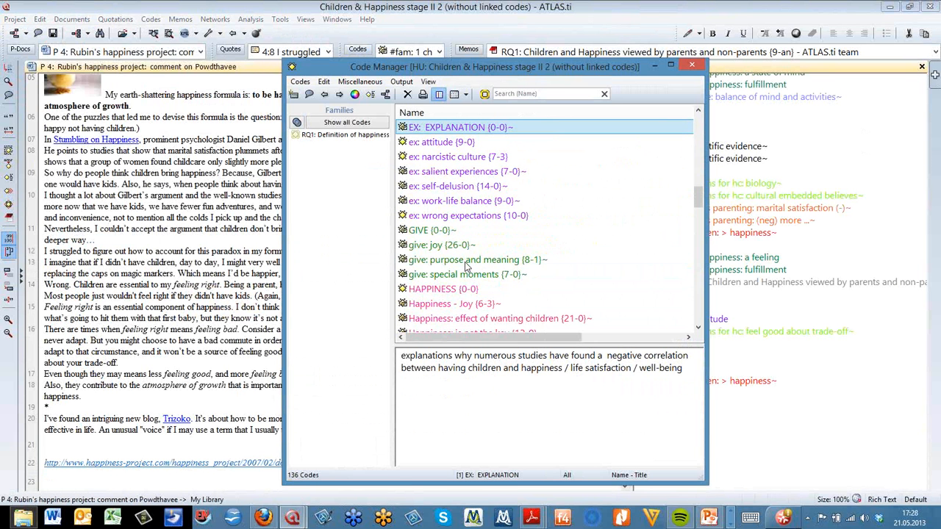
click(434, 160)
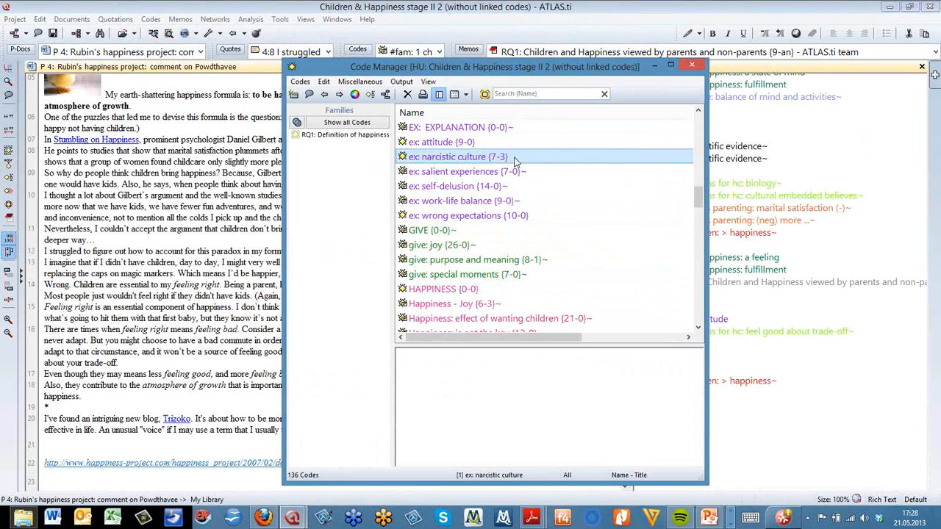
click(385, 95)
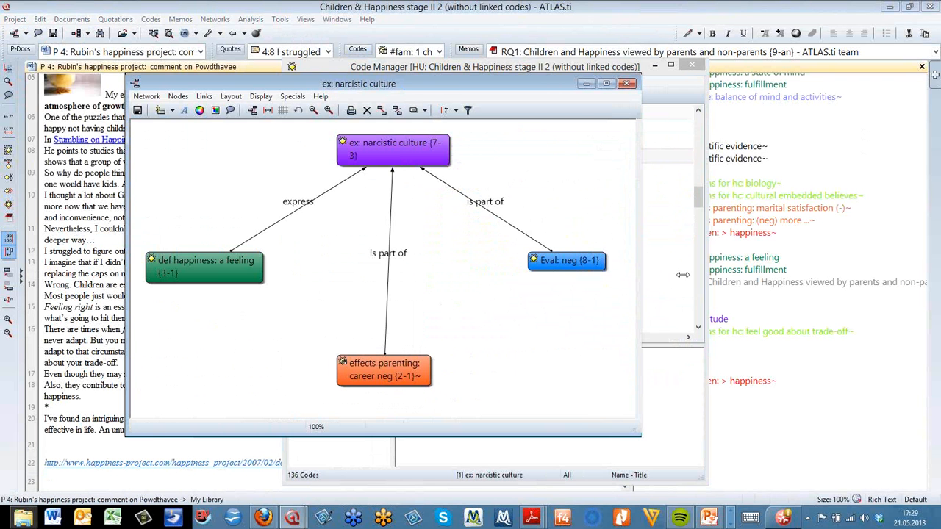
Widen the network window and open the node options of the Eval: neg code
drag(683, 274, 725, 274)
right_click(549, 263)
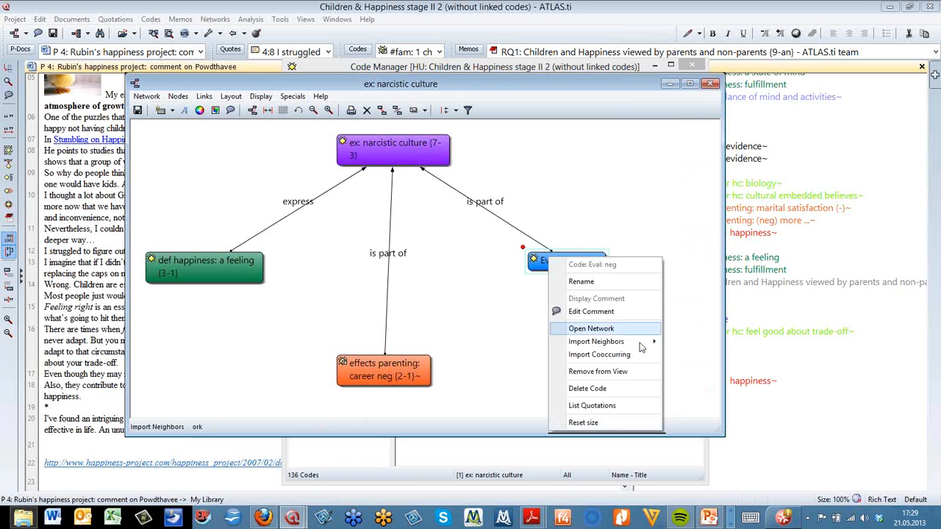
mouse_move(639, 347)
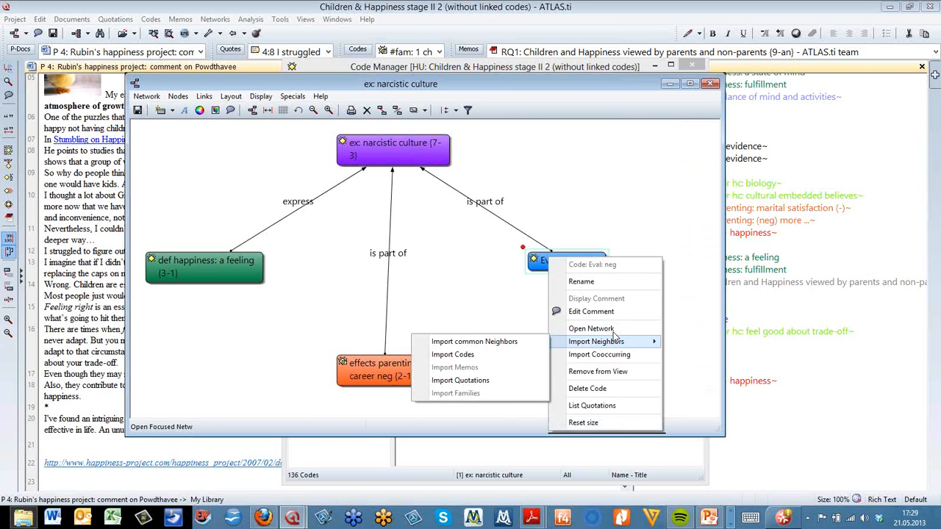
click(636, 232)
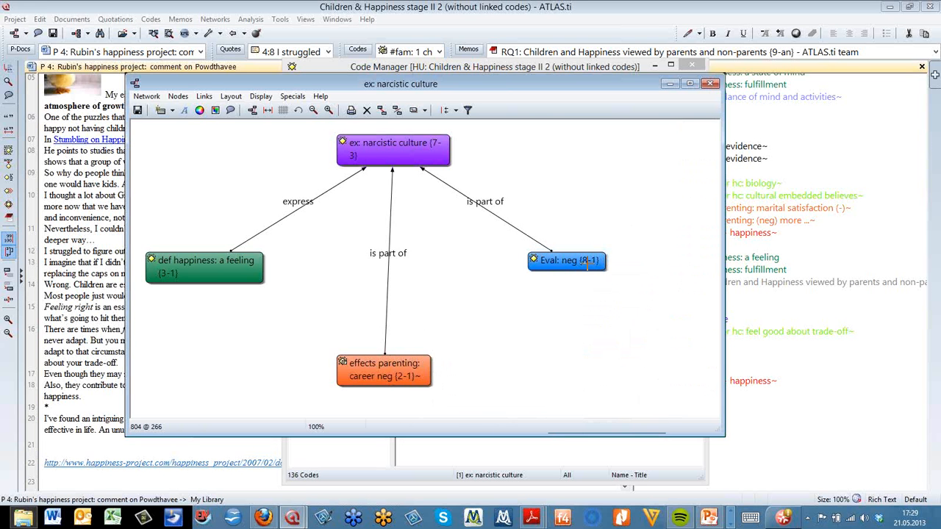
right_click(588, 262)
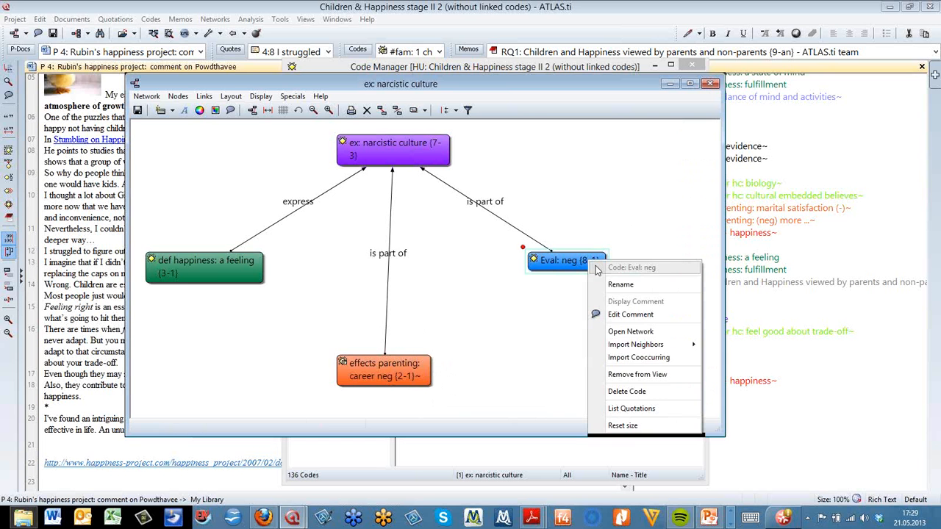
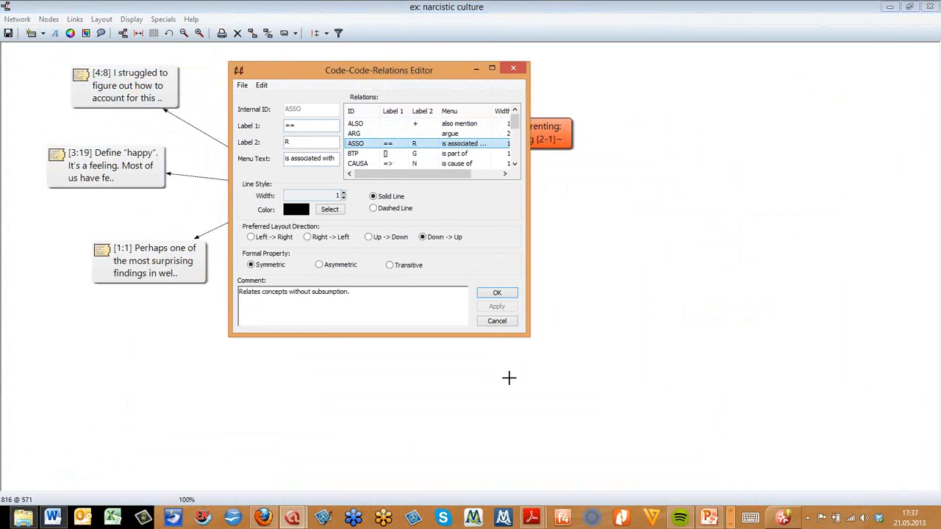
Enlarge the Code-Code-Relations Editor and inspect the settings of the existing relations such as ISA
drag(529, 336, 641, 485)
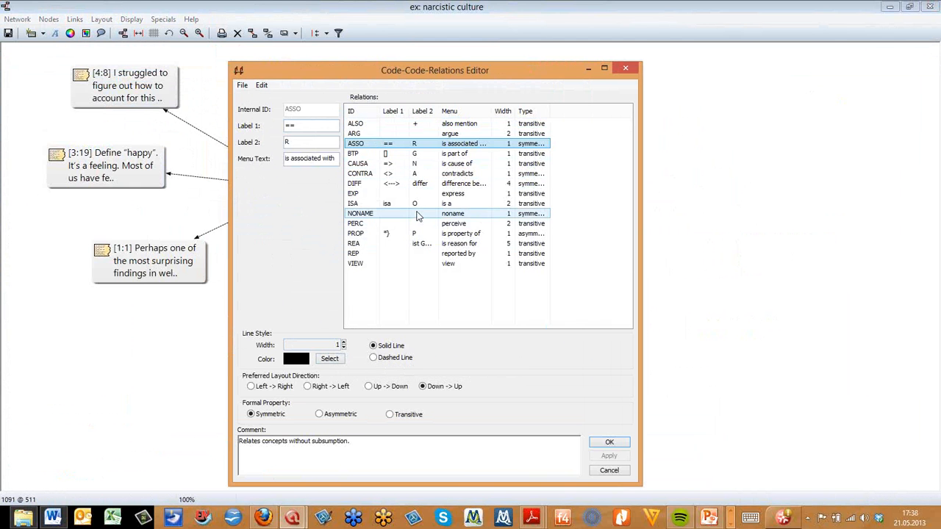
click(416, 174)
click(472, 204)
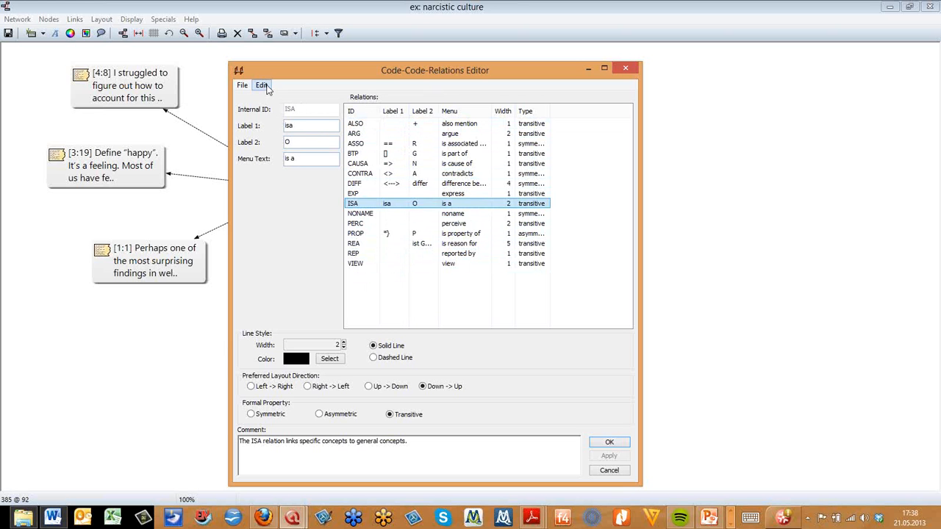
Create a new relation with internal ID CONS and menu text "is consequence of"
click(263, 87)
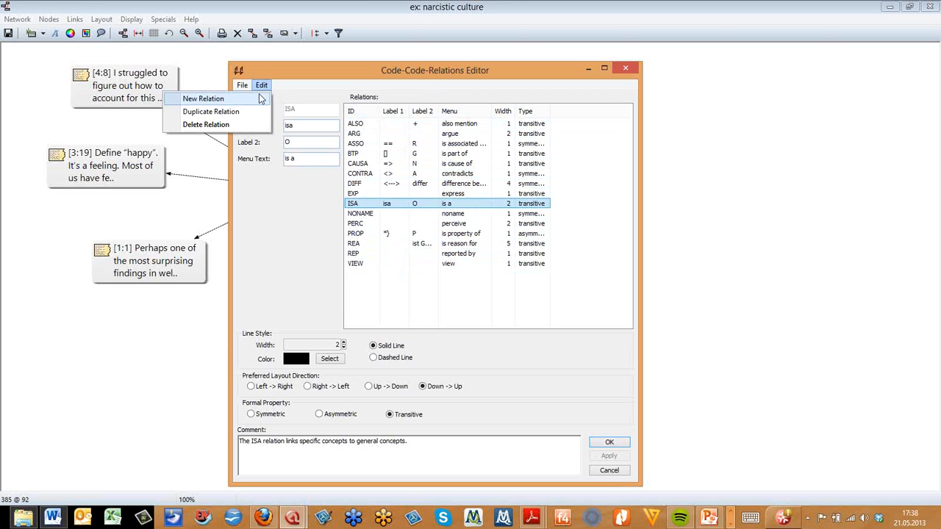
click(258, 98)
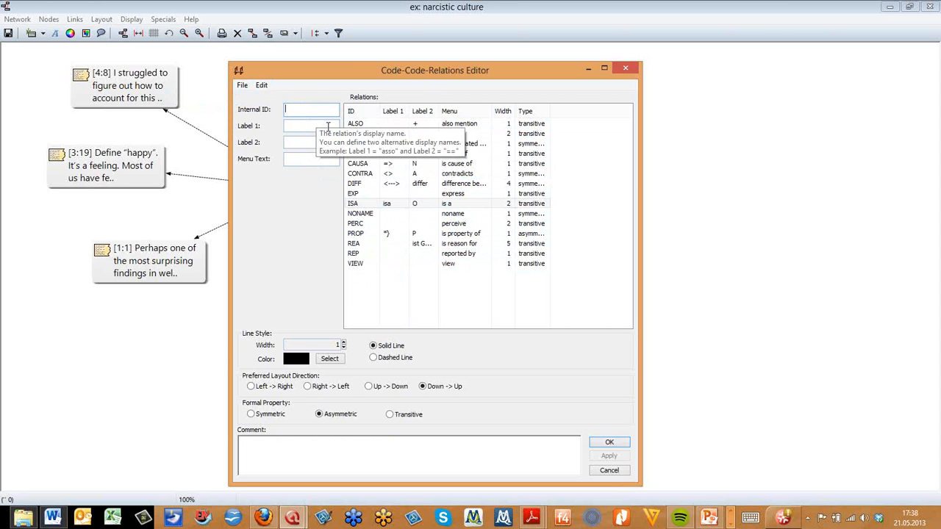
text(CONS)
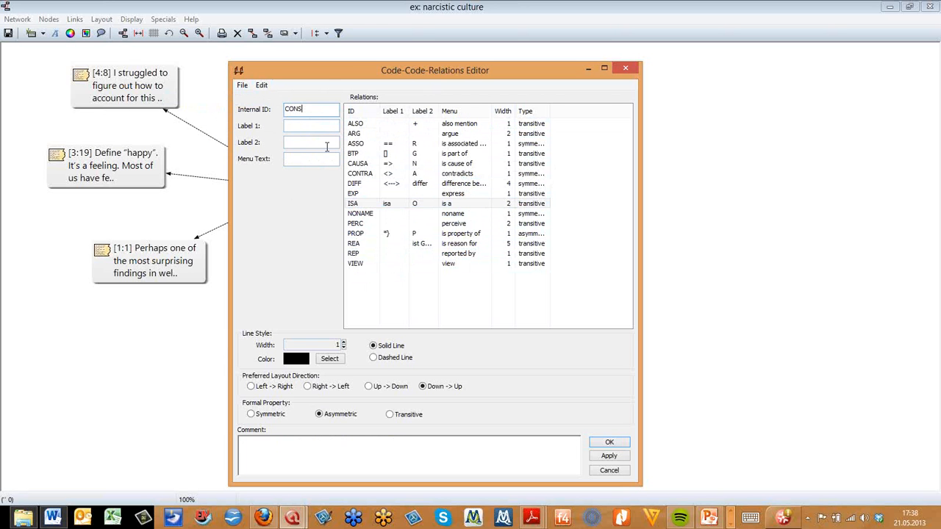
click(319, 158)
text(is consequence of)
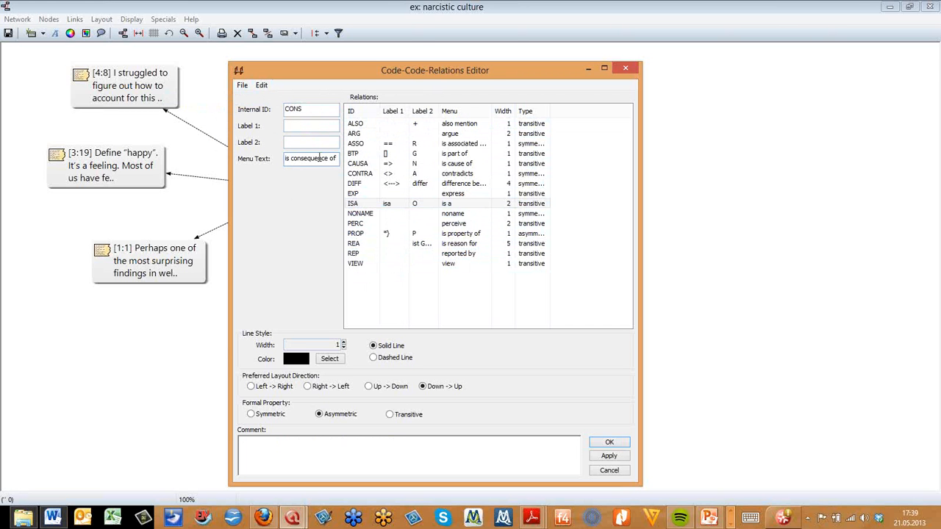
Set the new relation's Label 2 to "ist Konsequenz von" and its line width to 5
click(299, 125)
click(306, 143)
text(ist Konsequenz von)
click(343, 343)
click(343, 342)
click(343, 343)
click(343, 342)
Set the new relation's line colour to green
click(302, 360)
click(278, 153)
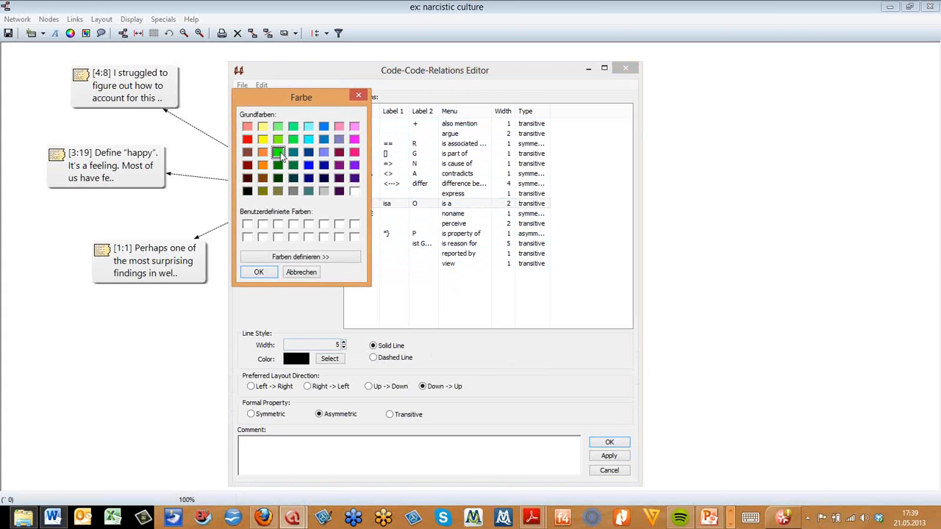
click(258, 273)
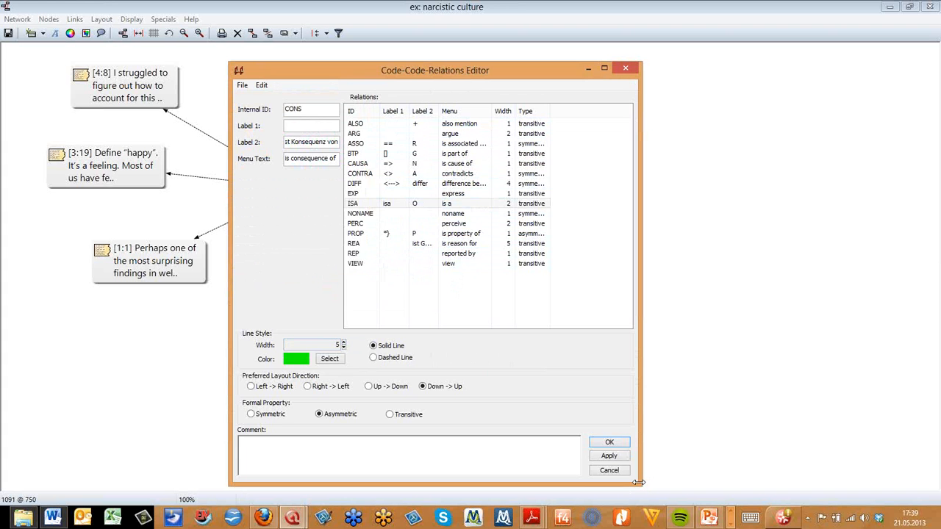
Make the new relation Transitive and confirm the relation editor
drag(637, 482, 596, 389)
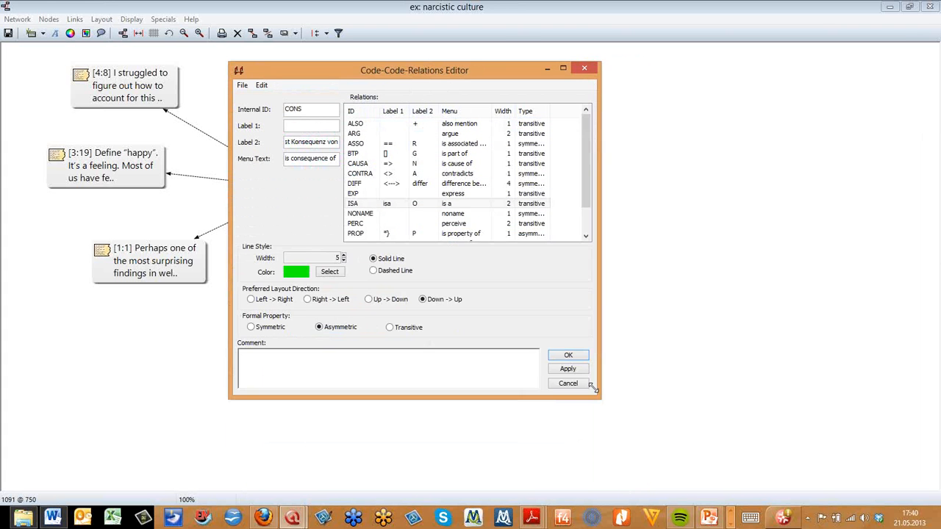
click(252, 318)
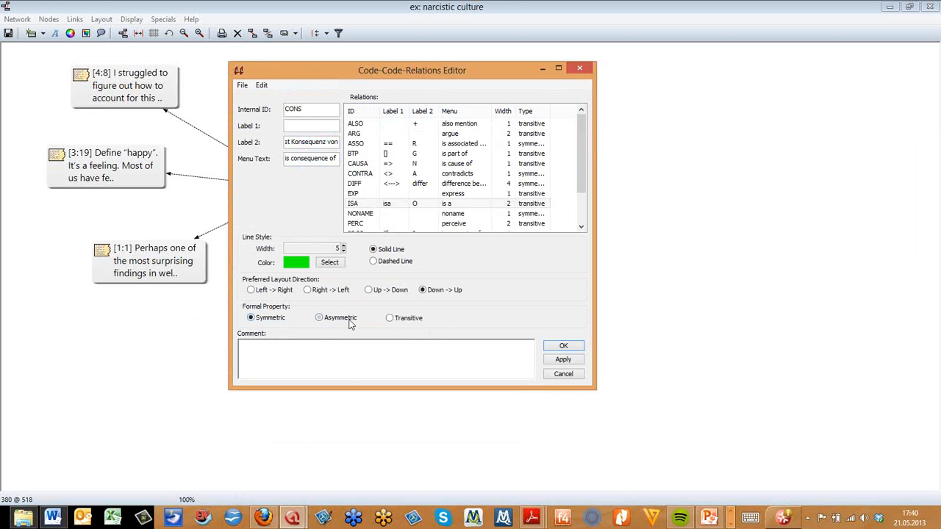
click(391, 319)
click(903, 184)
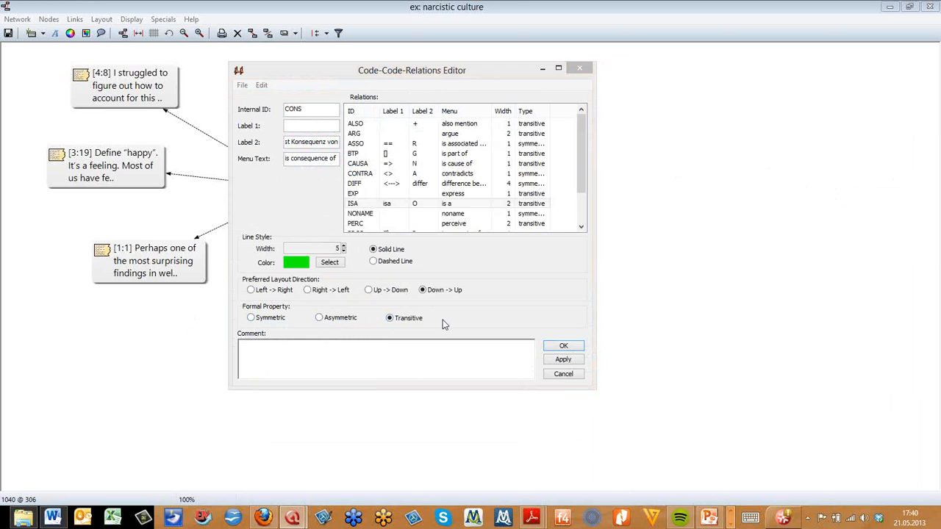
mouse_move(443, 324)
click(565, 346)
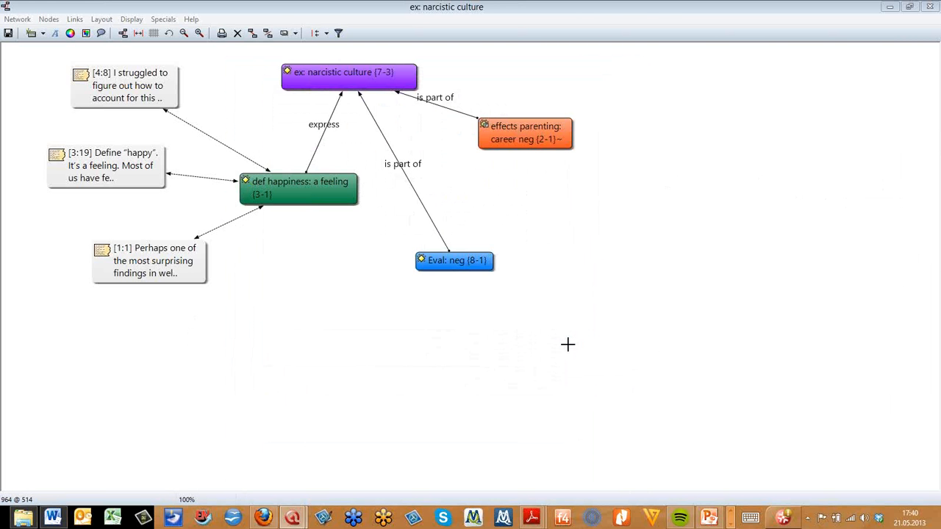
Change the link from Eval: neg to ex: narcistic culture to the "is consequence of" relation
right_click(404, 174)
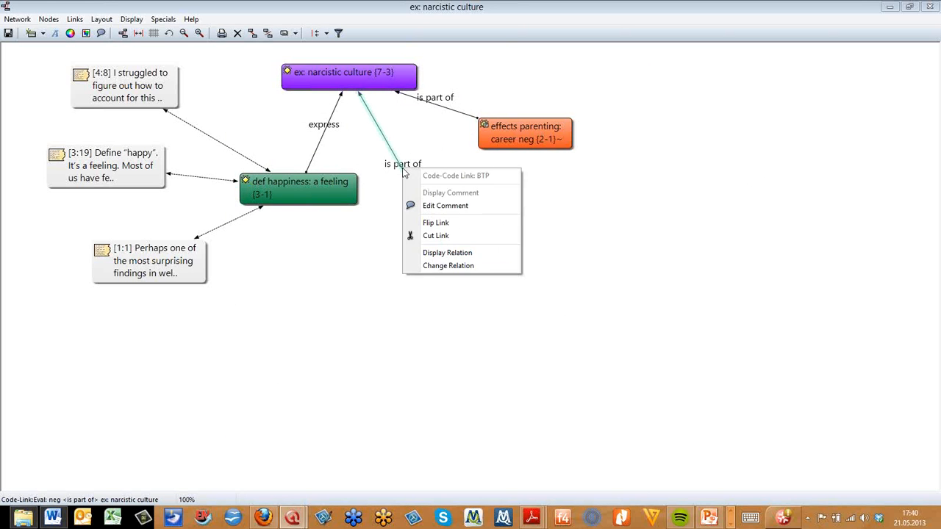
click(461, 266)
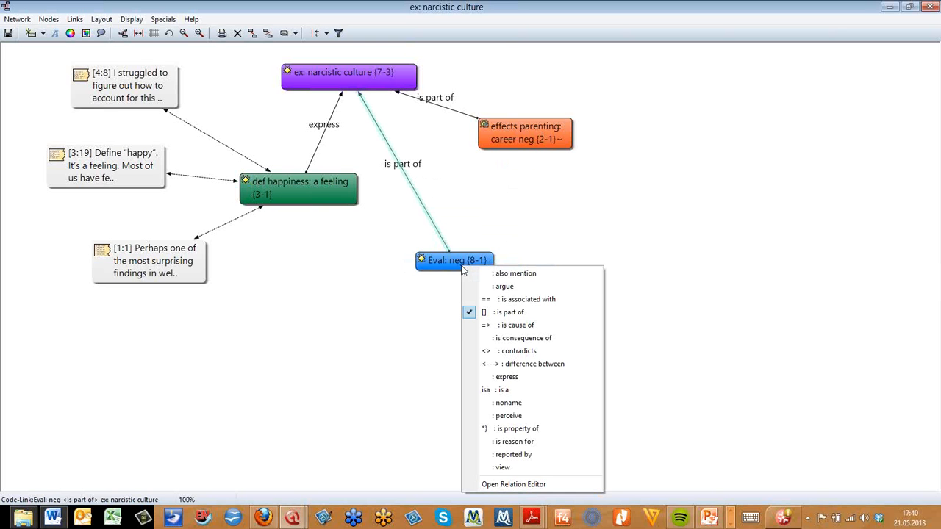
click(510, 338)
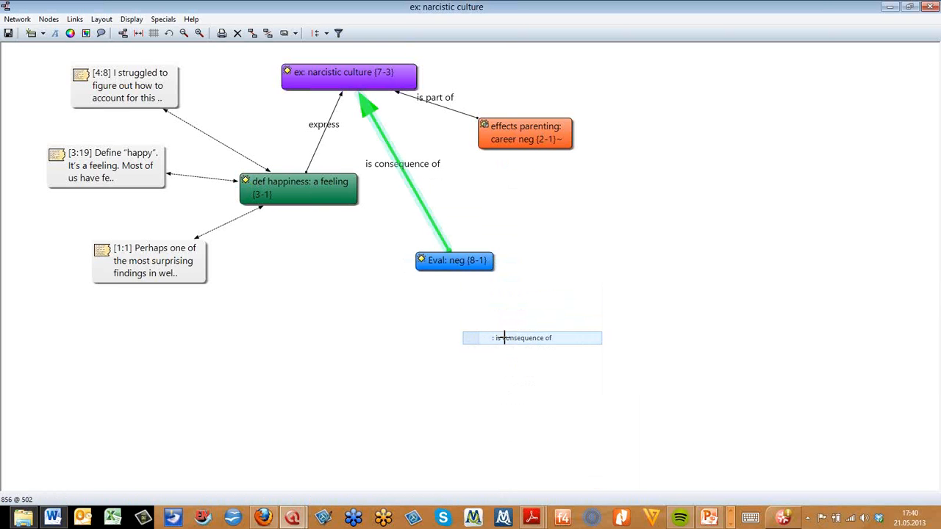
Nudge the Eval: neg node right, then close the network view, saving it as ex: narcistic culture
drag(462, 260, 496, 261)
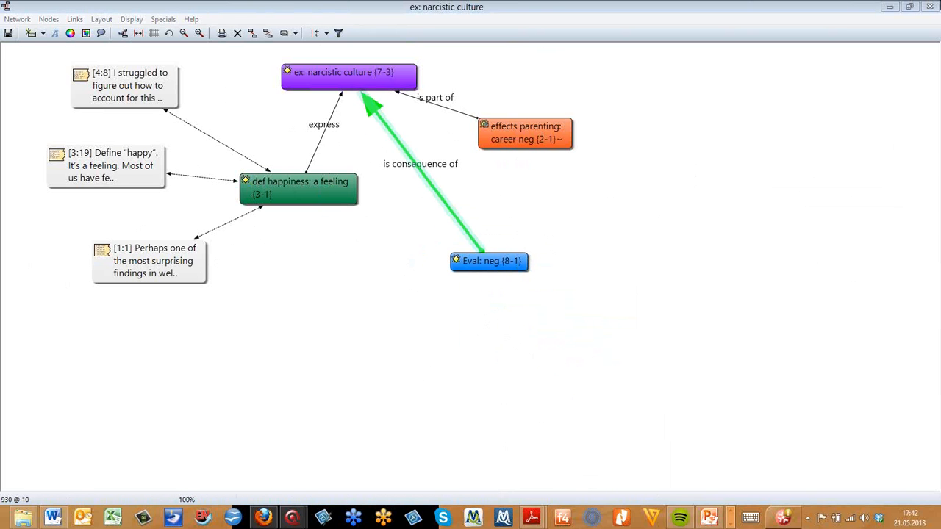
click(931, 7)
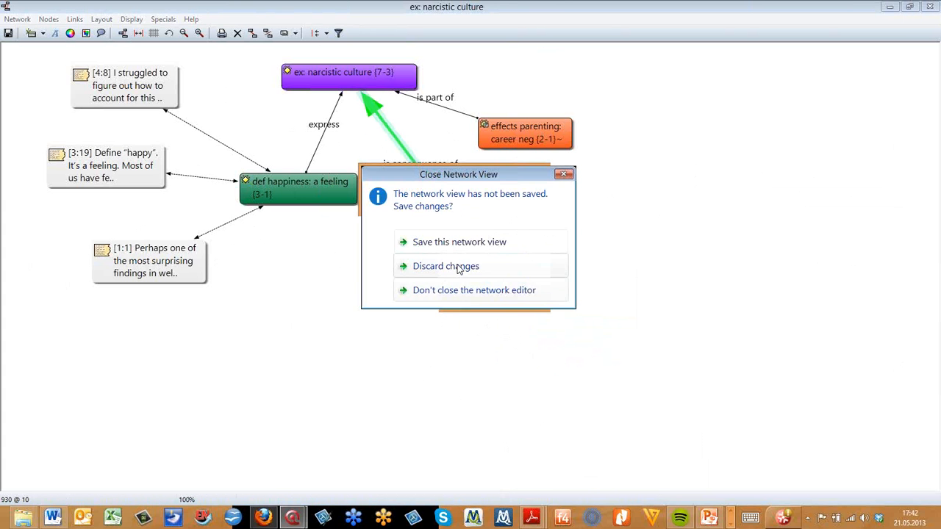
click(453, 243)
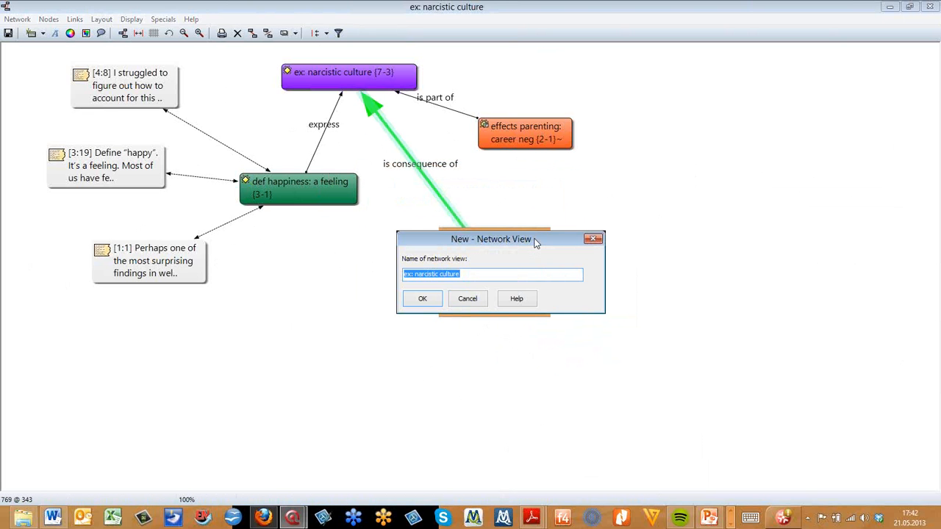
click(437, 301)
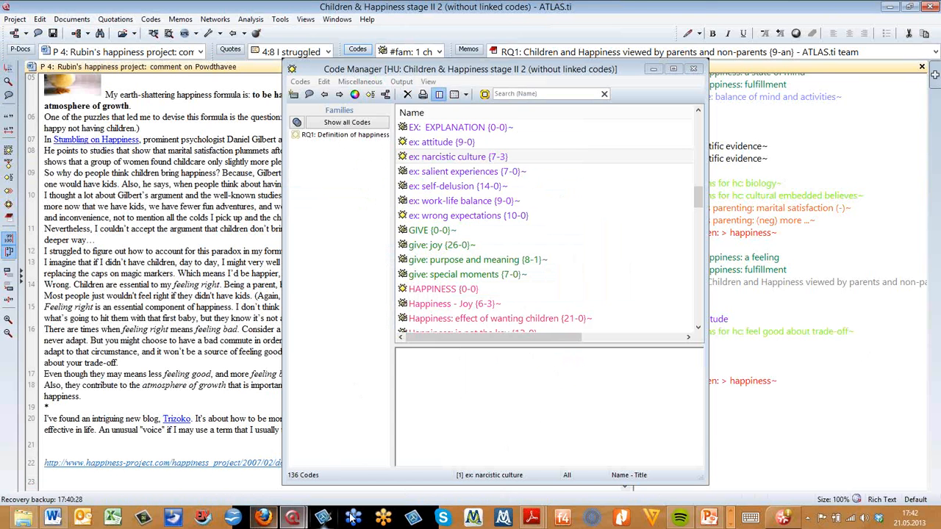
Switch to the PowerPoint webinar presentation
click(709, 517)
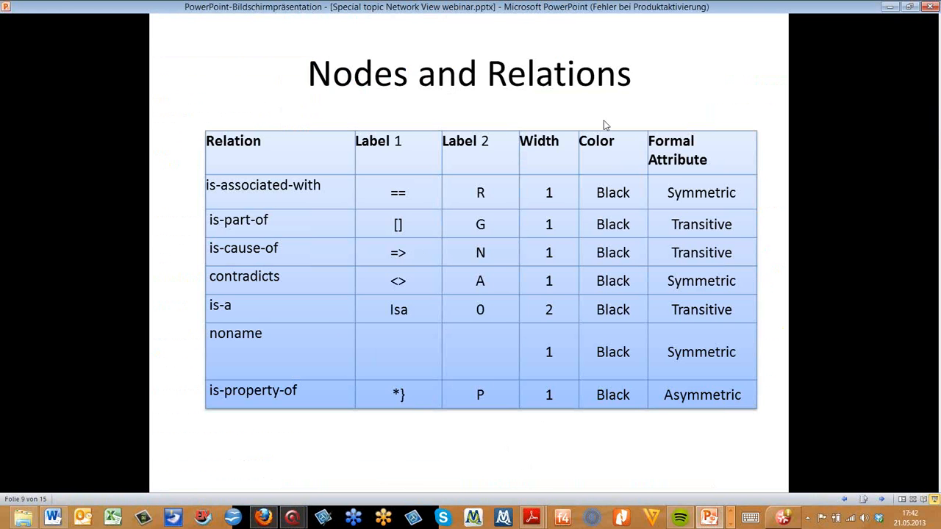
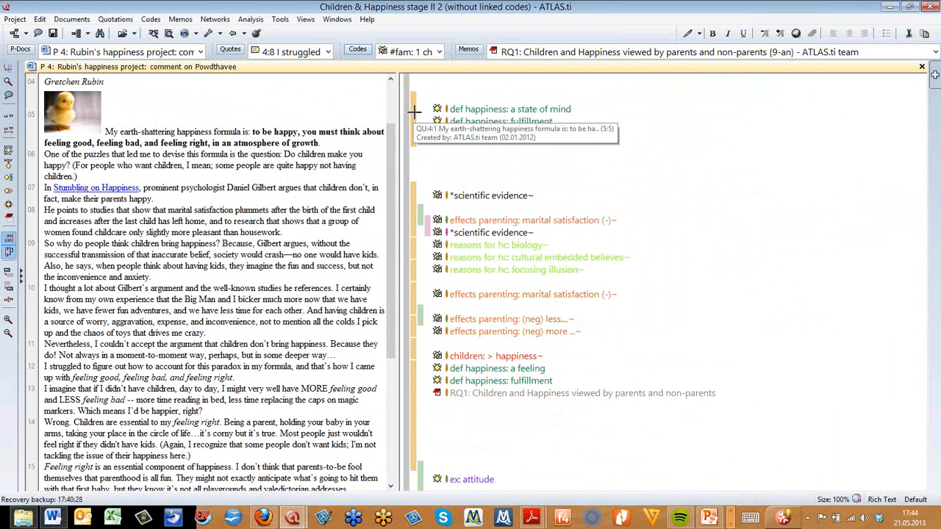
Make the "My earth-shattering happiness formula" quotation 4:1 the hyperlink source
click(409, 135)
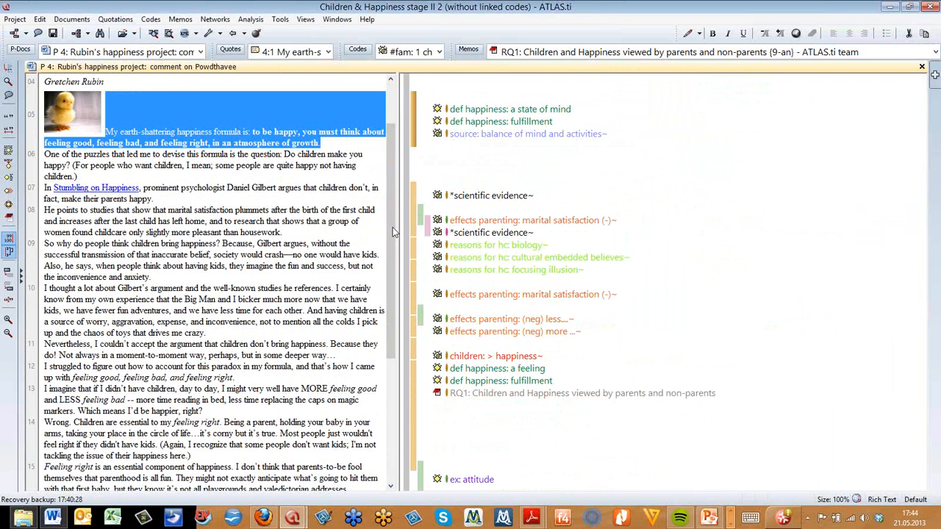
mouse_move(390, 232)
mouse_down()
mouse_move(394, 287)
mouse_move(386, 217)
mouse_up()
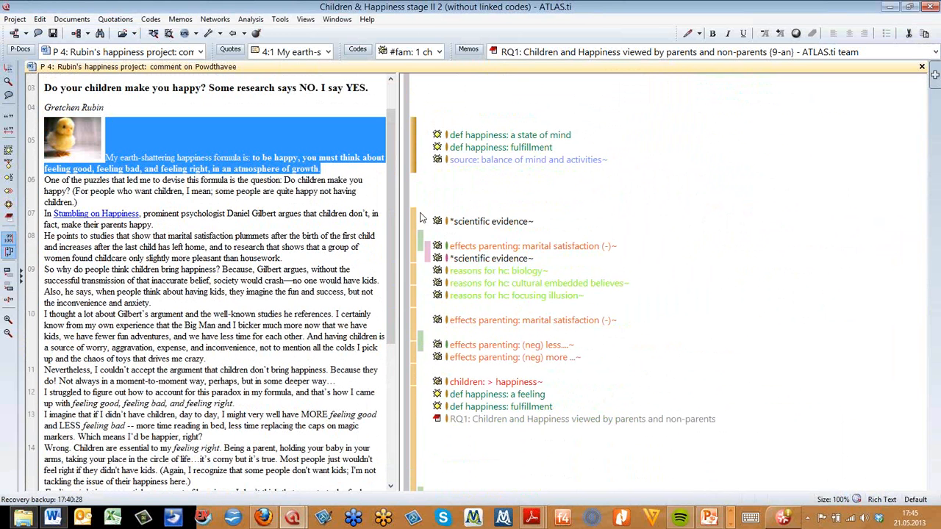
right_click(417, 147)
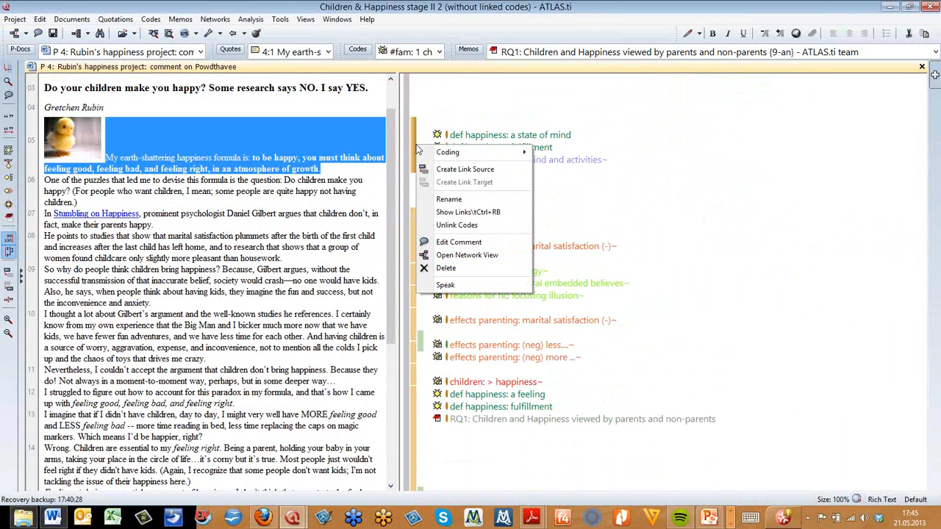
click(453, 173)
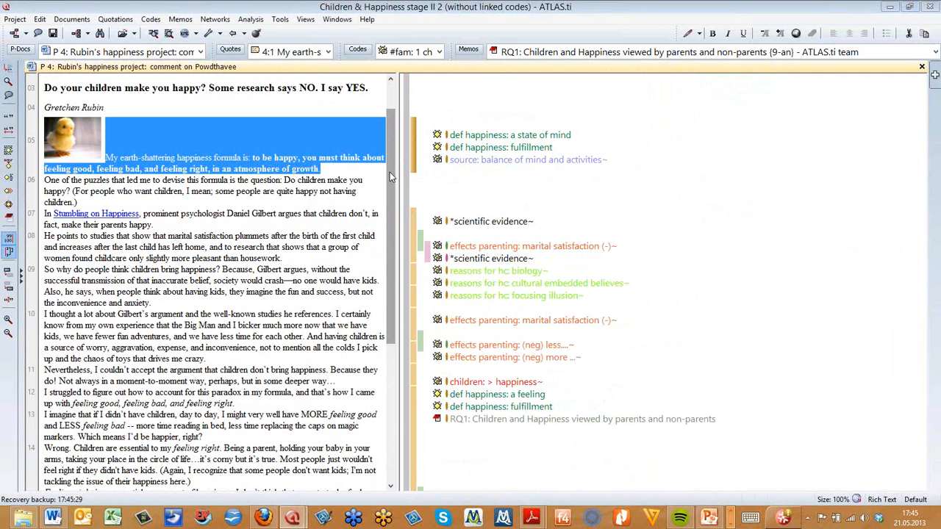
Select the passage from "od with good schools" through paragraph 20 as link target, relate it with contradicts, and quit linking
drag(389, 172, 391, 333)
click(463, 364)
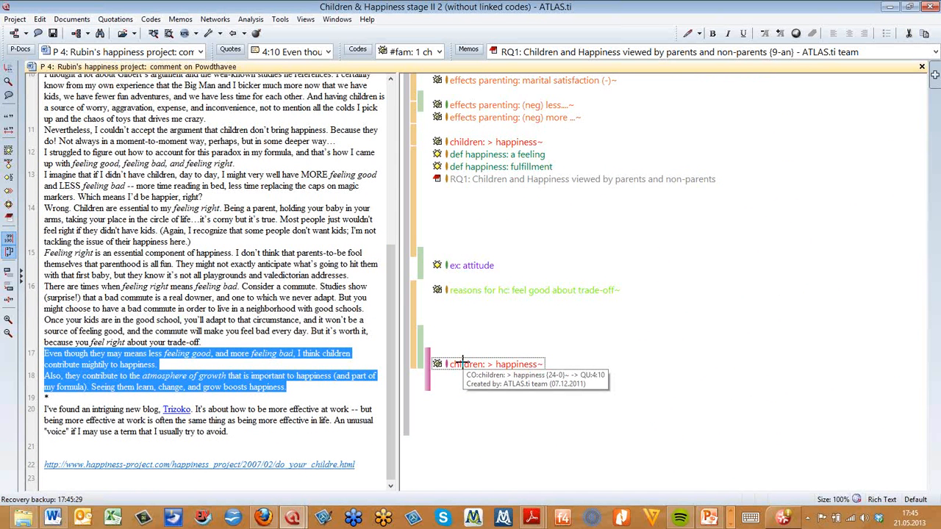
drag(285, 308, 373, 420)
right_click(321, 316)
click(346, 324)
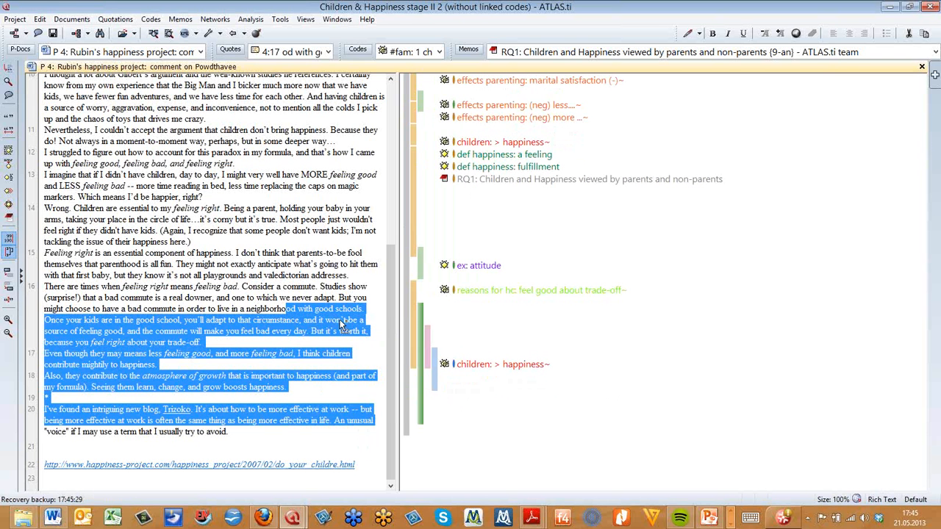
right_click(342, 323)
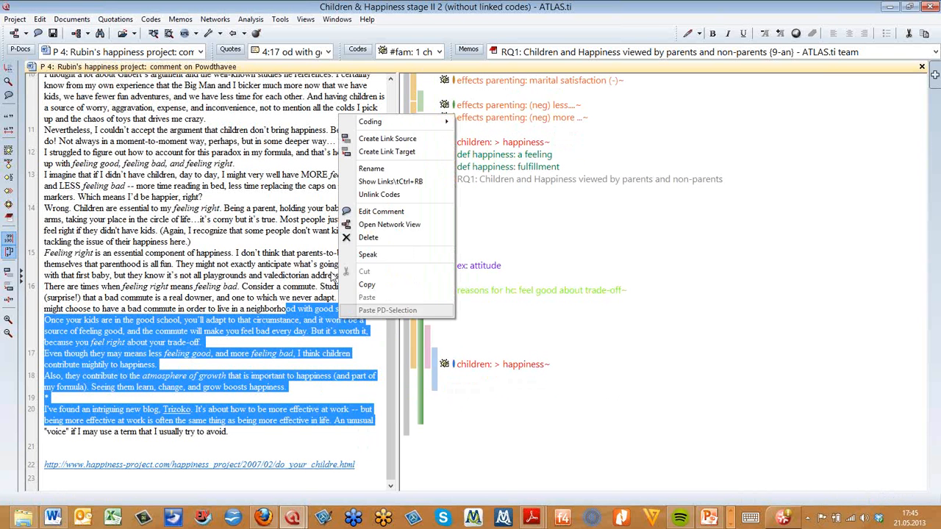
click(381, 152)
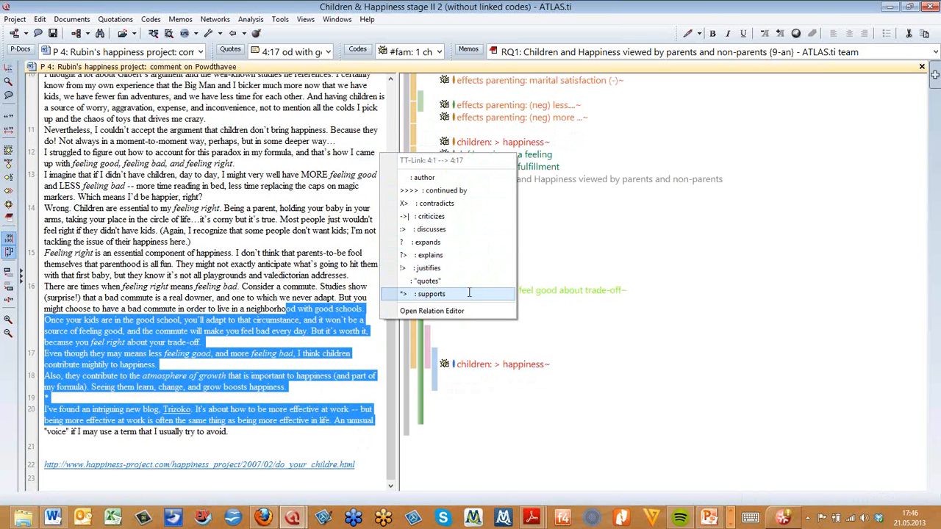
click(456, 208)
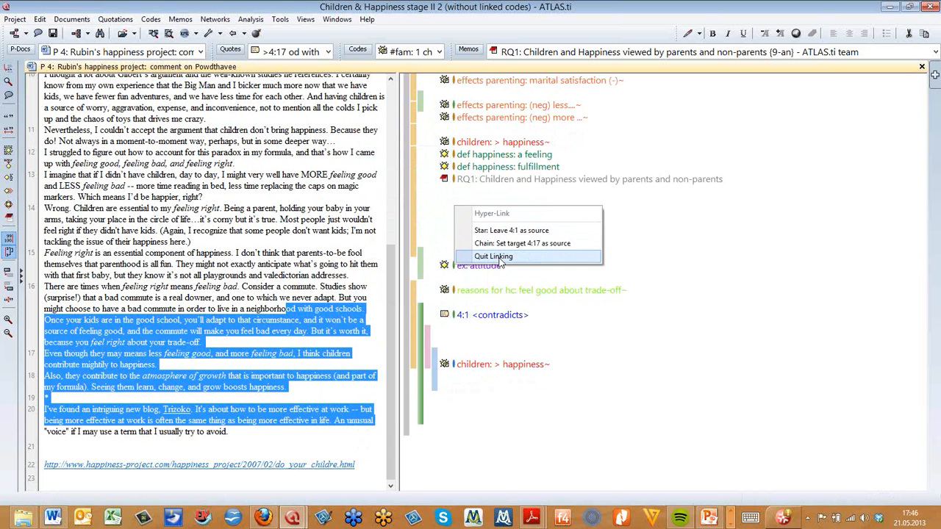
click(497, 257)
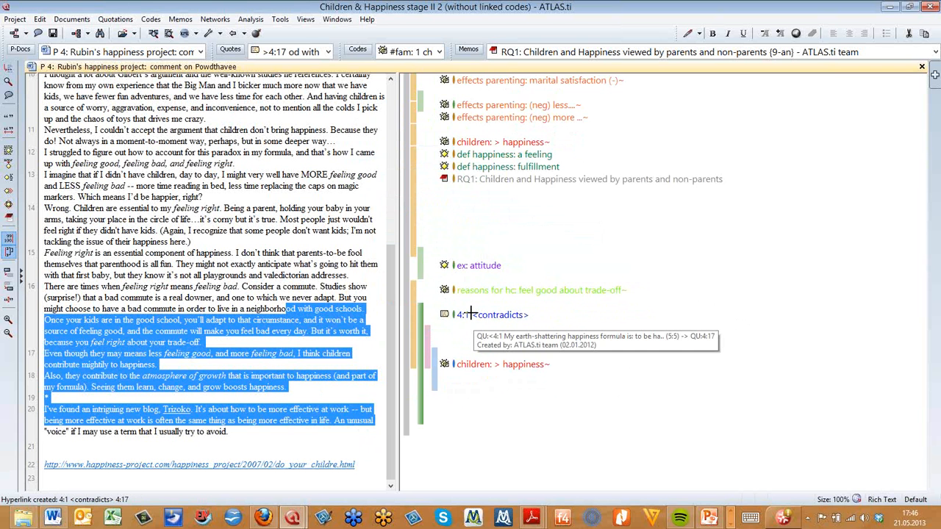
Follow the new hyperlink from the target quotation to its source quotation and back
mouse_move(470, 314)
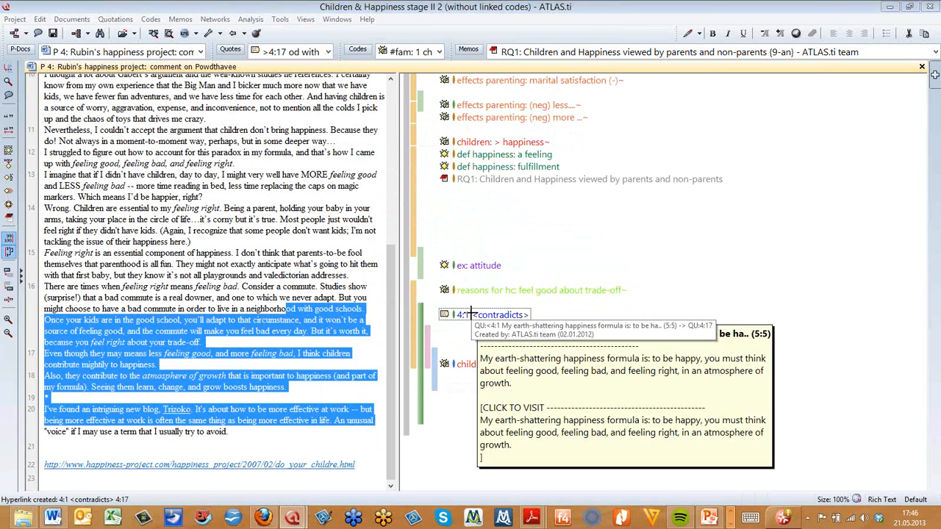
click(592, 381)
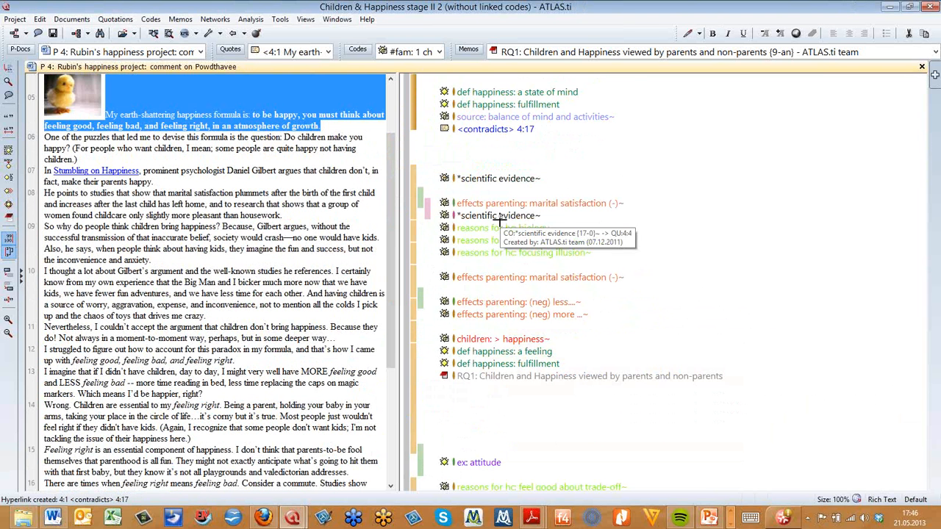
click(463, 130)
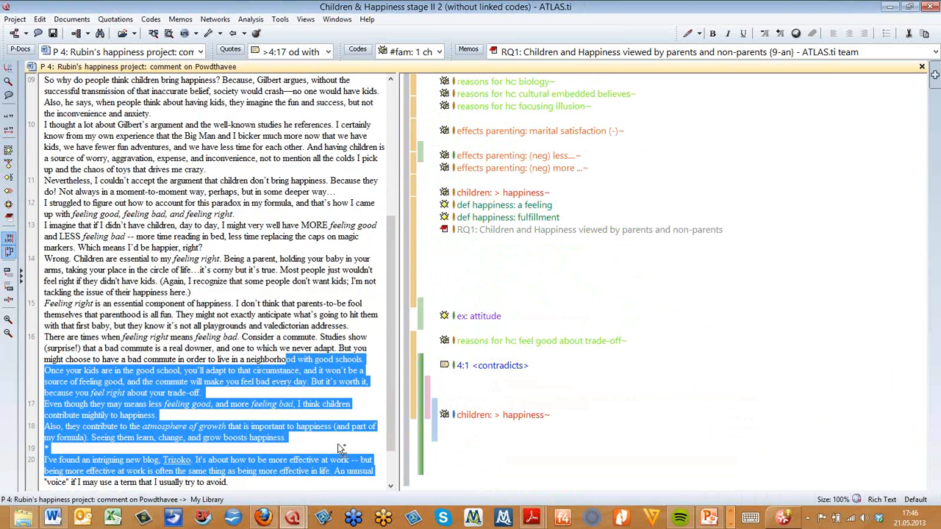
Link quotation 4:17 as source to quotation 5:17 in P 5: NY magazin blog with the supports relation
right_click(342, 376)
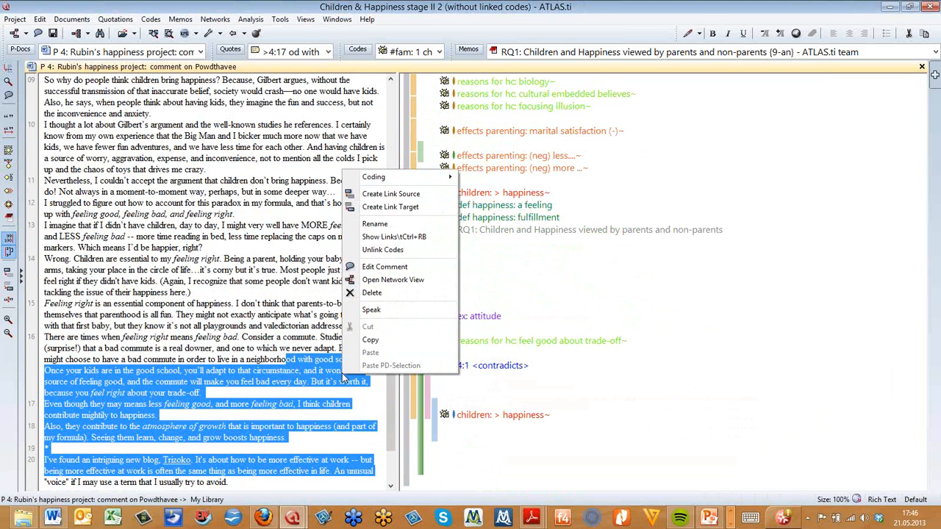
click(390, 194)
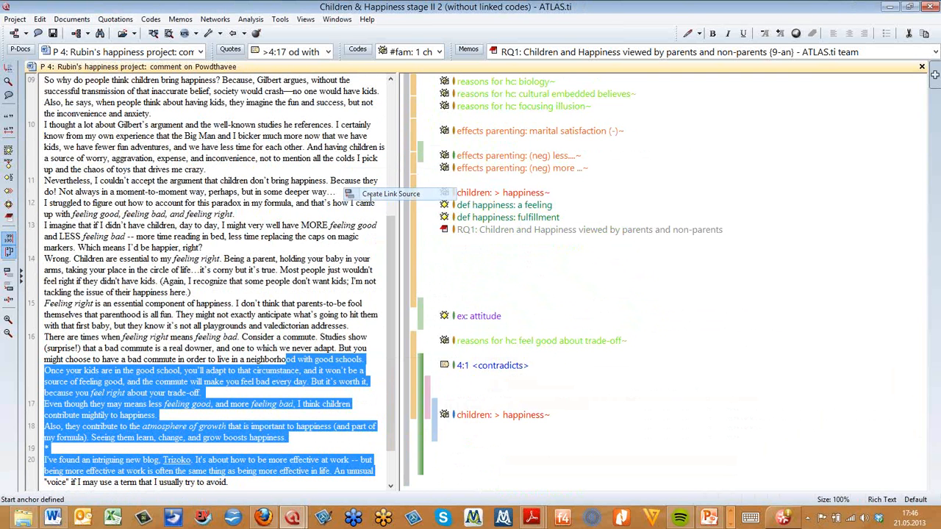
click(200, 51)
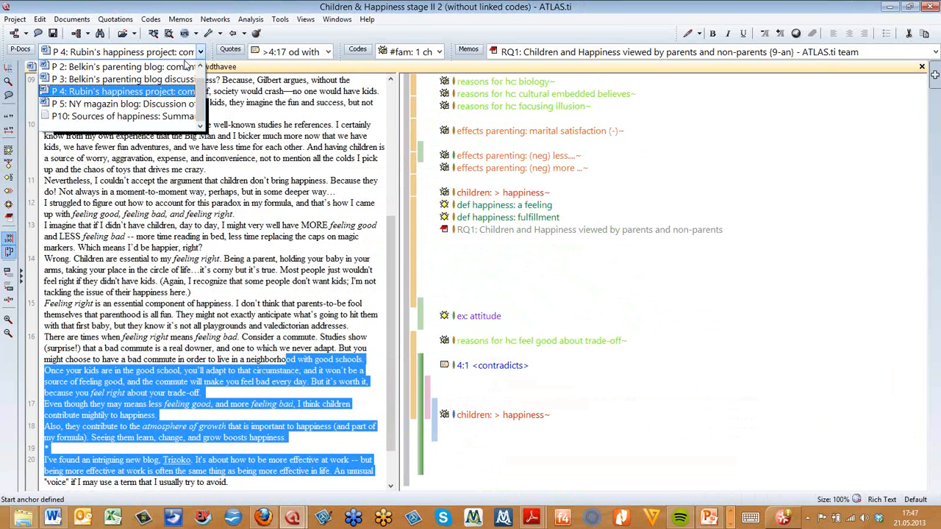
click(163, 104)
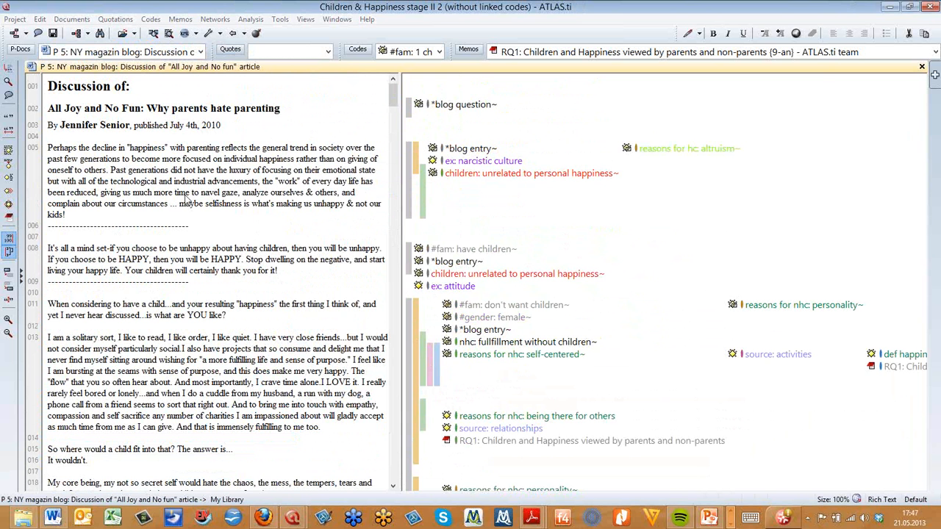
click(423, 192)
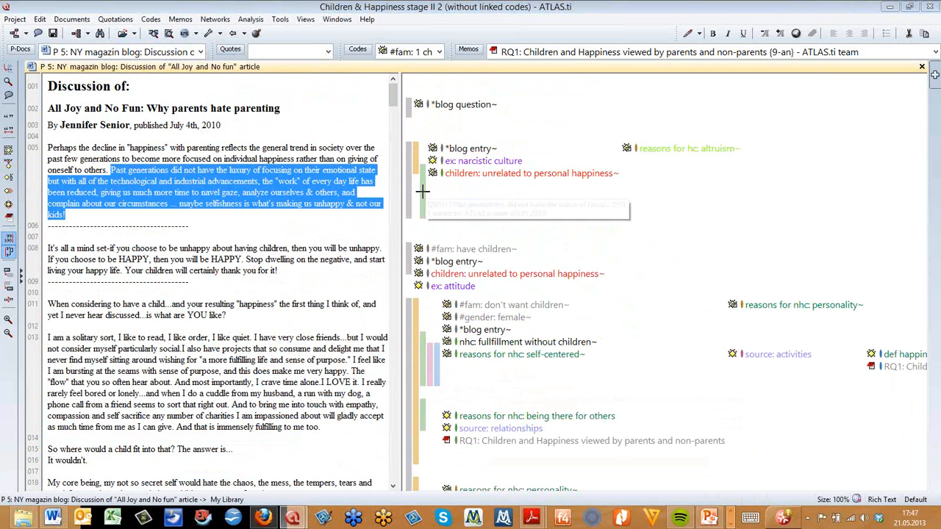
right_click(263, 190)
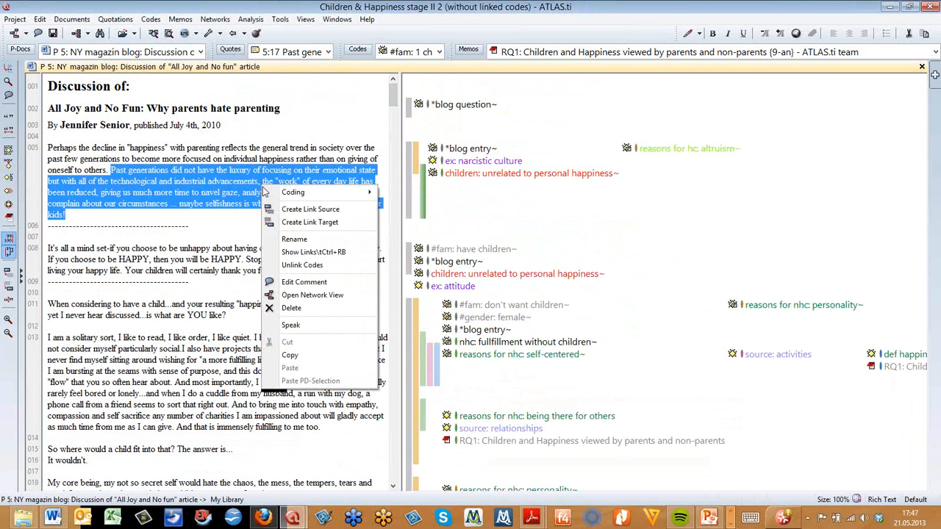
click(354, 225)
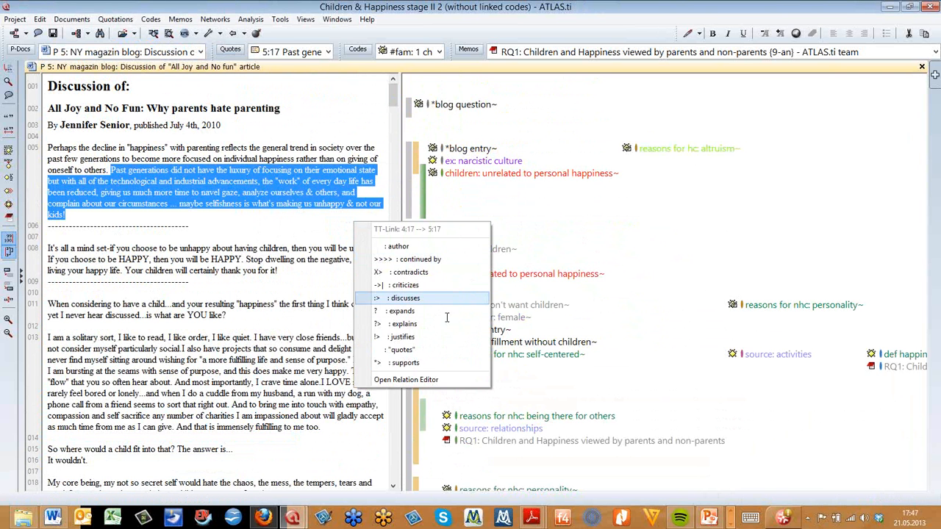
click(439, 362)
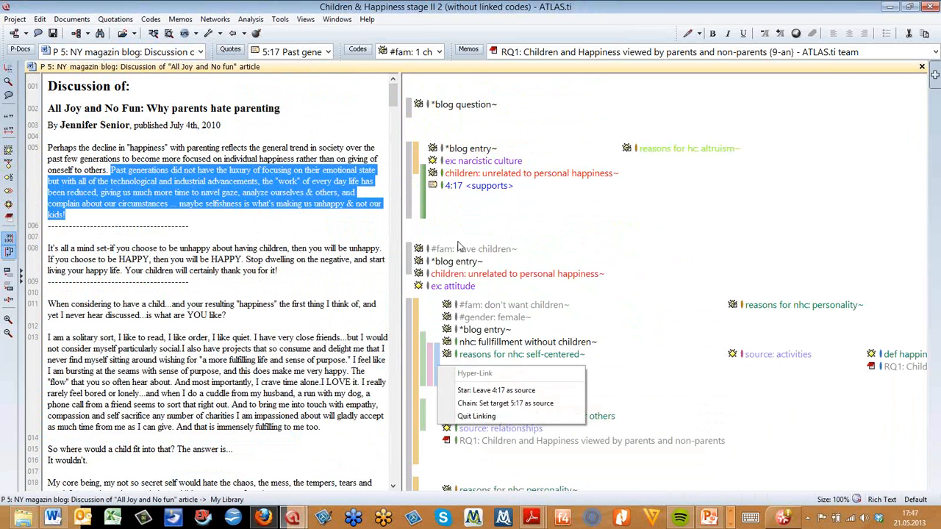
click(476, 186)
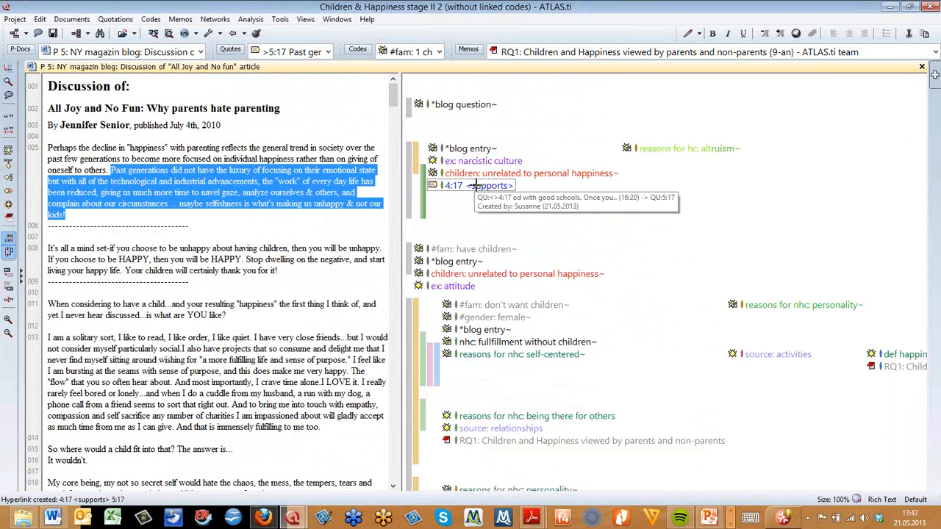
Jump back to quotation 4:1 and open a network view on it
click(477, 187)
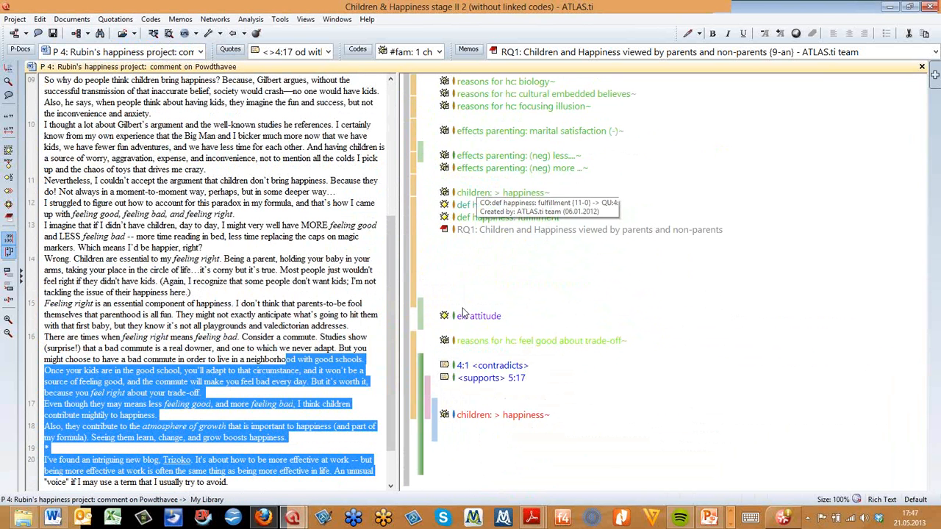
click(485, 362)
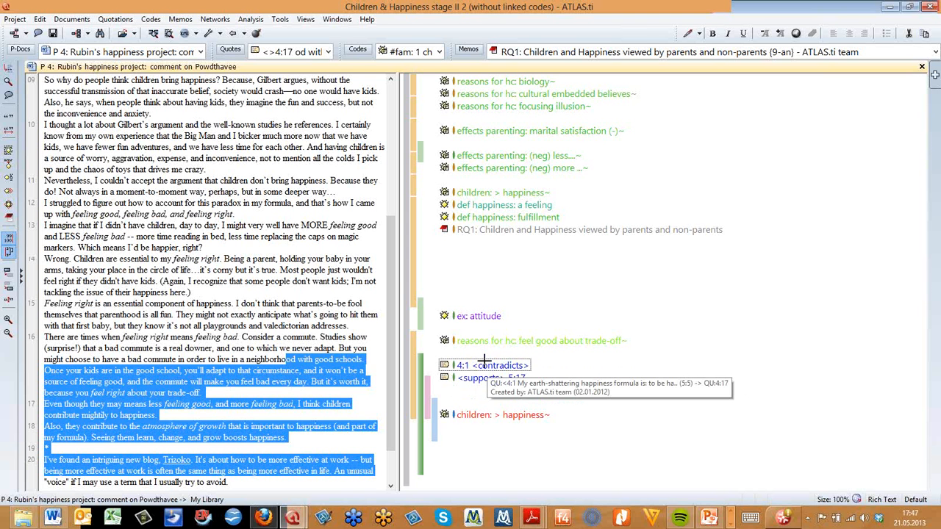
right_click(487, 365)
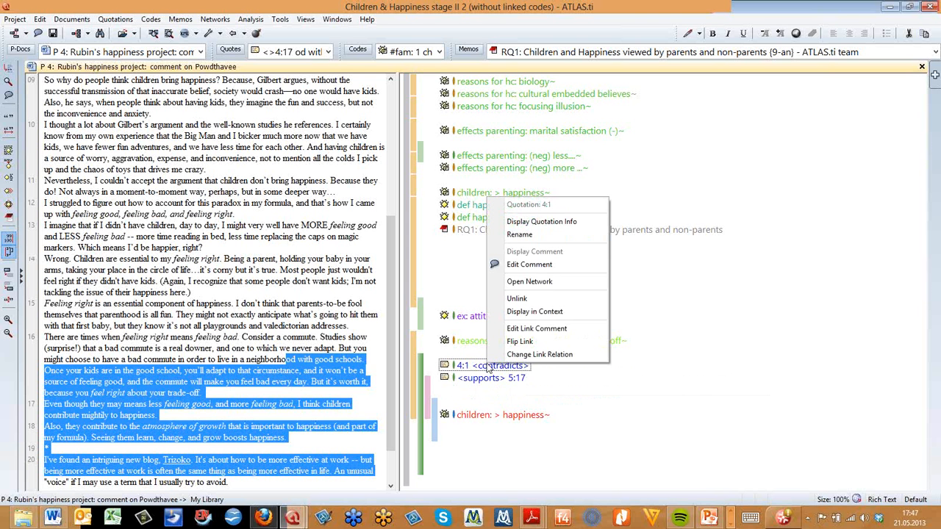
click(537, 285)
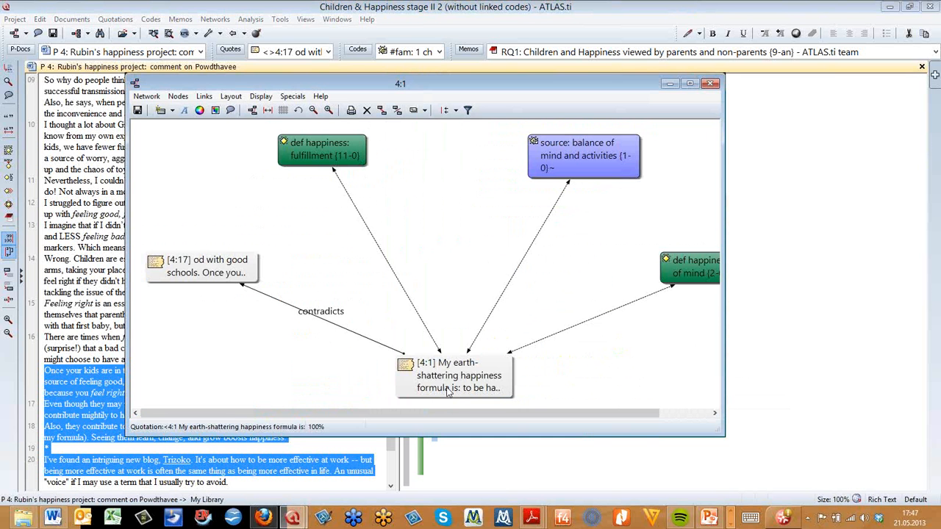
Move the 4:1 node up and import the hyperlinked neighbours of the 4:17 node
drag(426, 275, 426, 264)
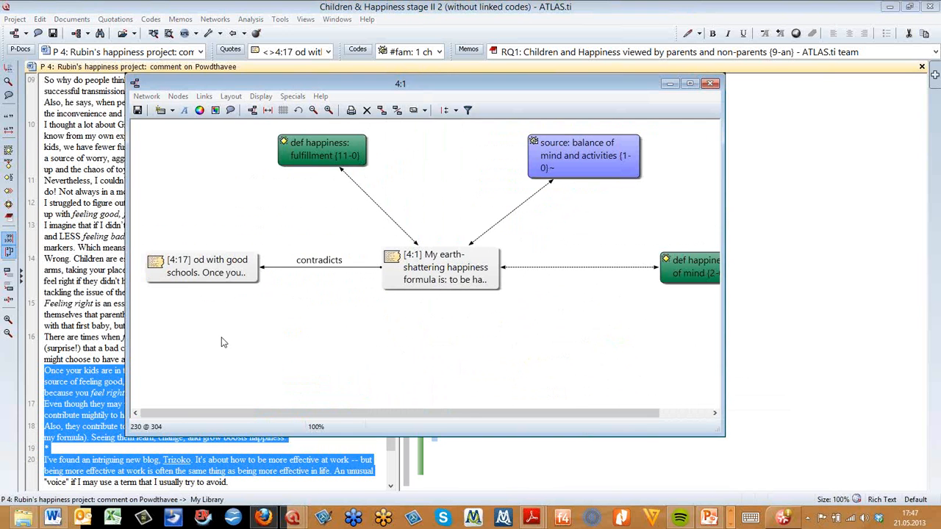
key(Print)
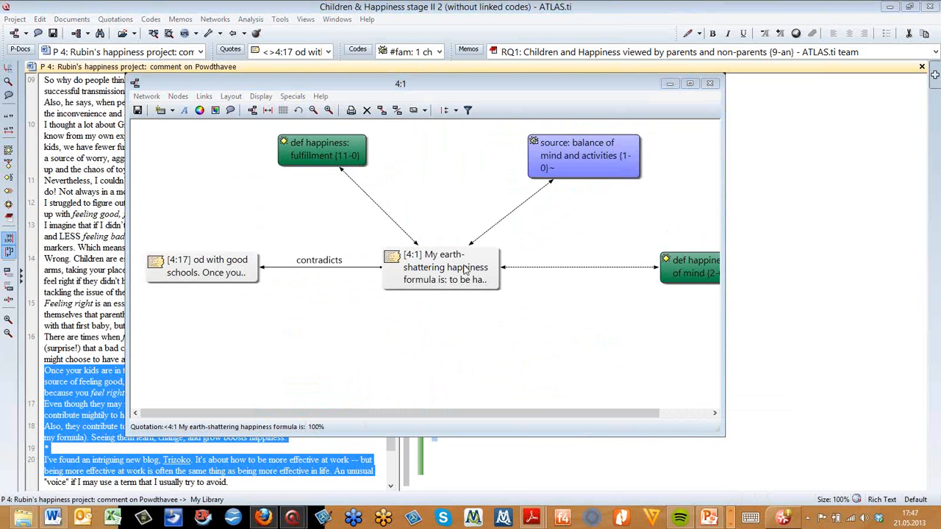
click(219, 270)
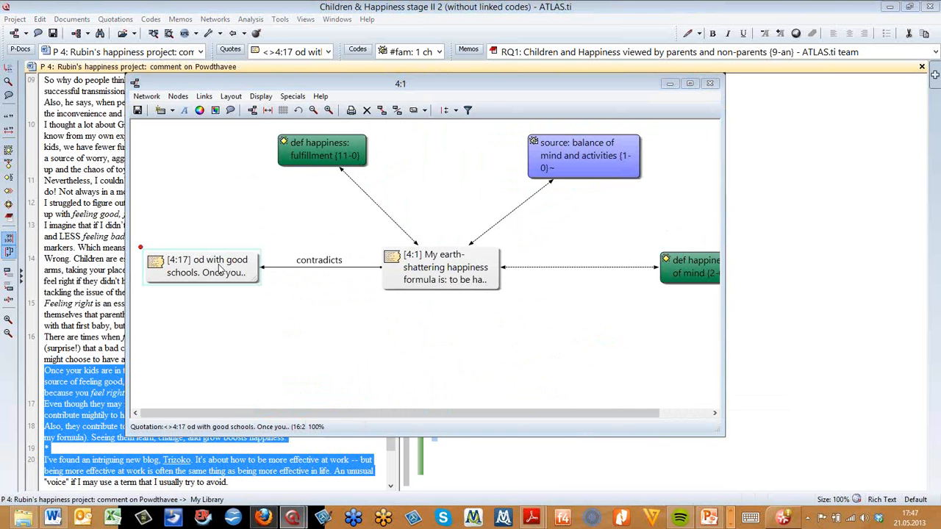
right_click(220, 271)
mouse_move(294, 350)
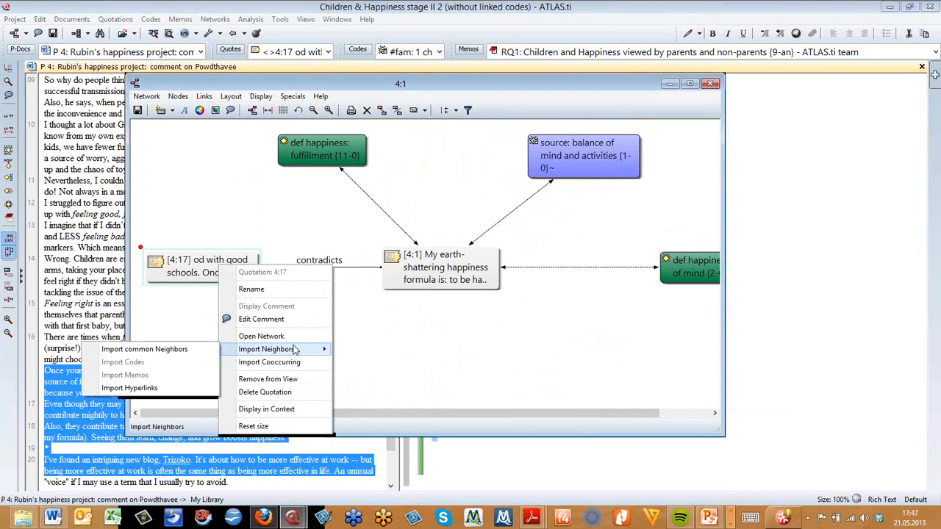
click(131, 387)
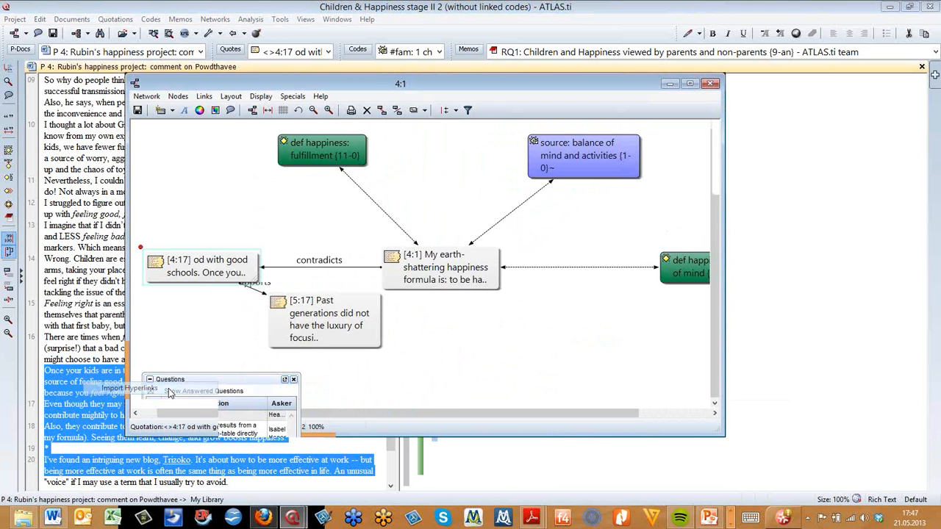
Rearrange the 5:17 and 4:1 nodes and reposition the network view window
drag(348, 345, 394, 374)
click(594, 273)
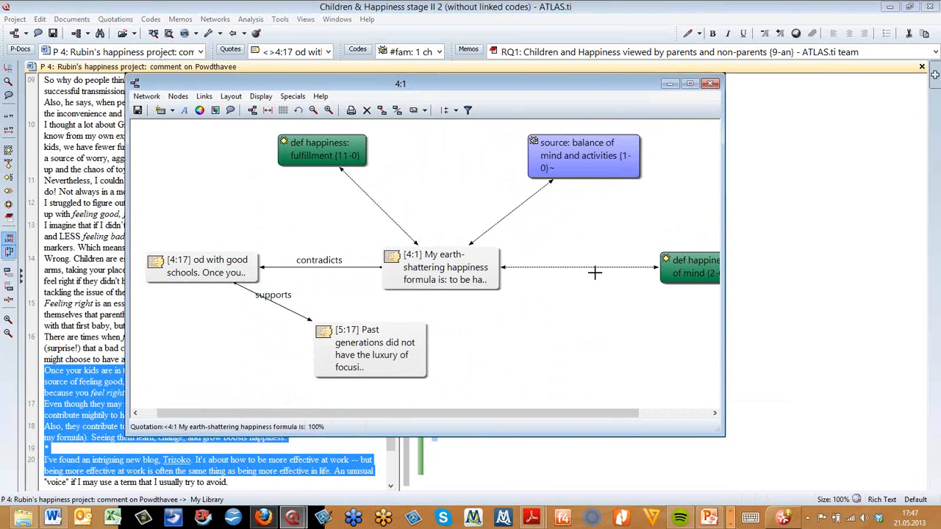
drag(430, 285, 512, 254)
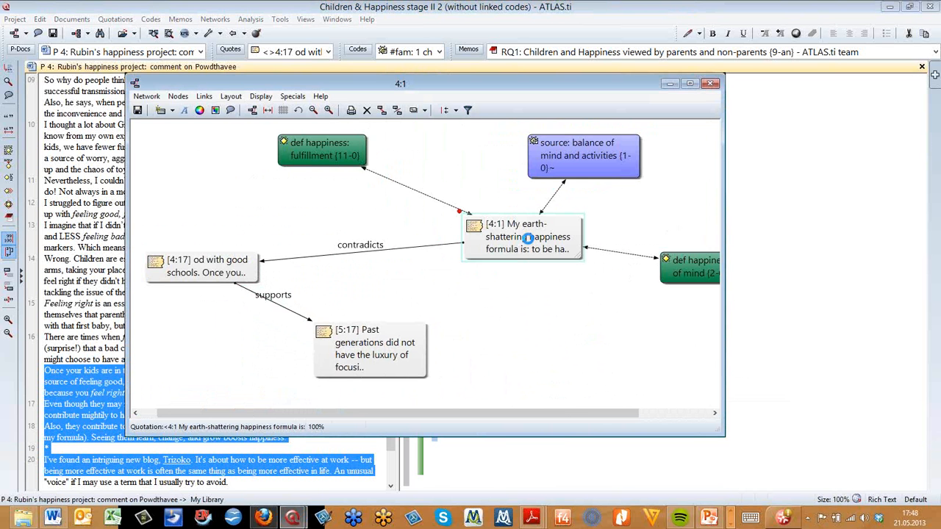
mouse_move(528, 242)
click(614, 302)
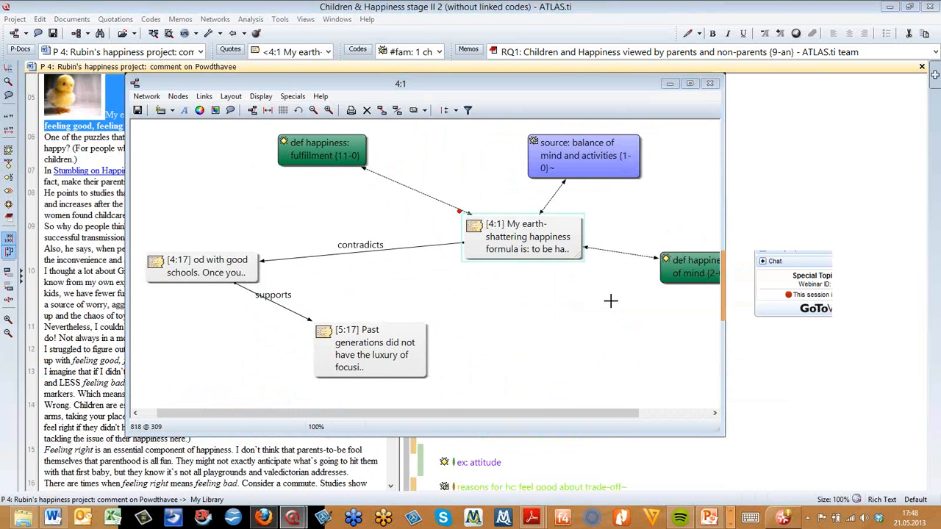
drag(513, 86, 530, 163)
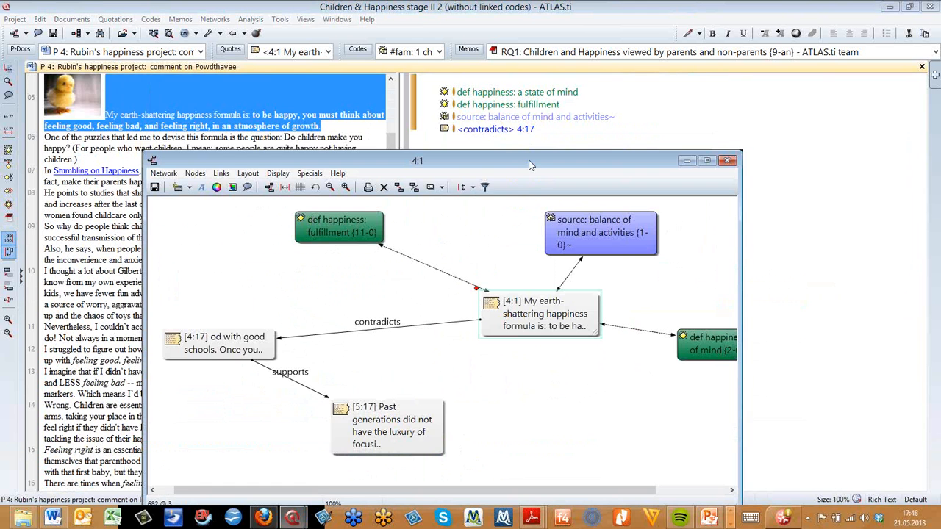
Close the 4:1 network view, discarding its unsaved changes
click(251, 352)
click(452, 433)
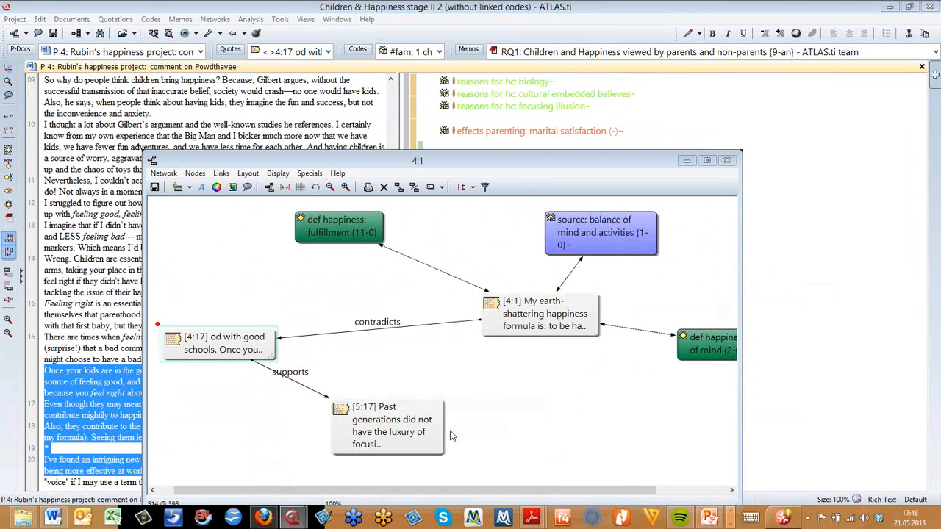
drag(392, 166, 319, 88)
click(656, 85)
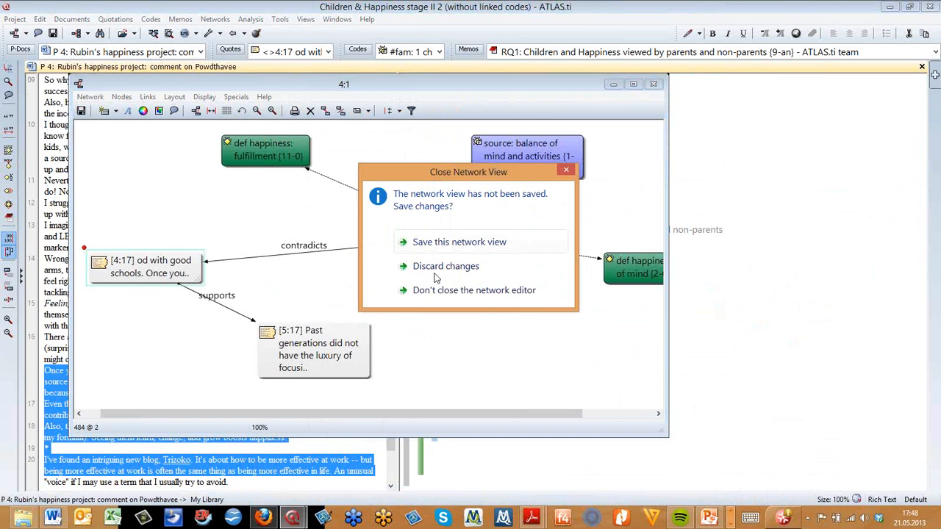
click(435, 266)
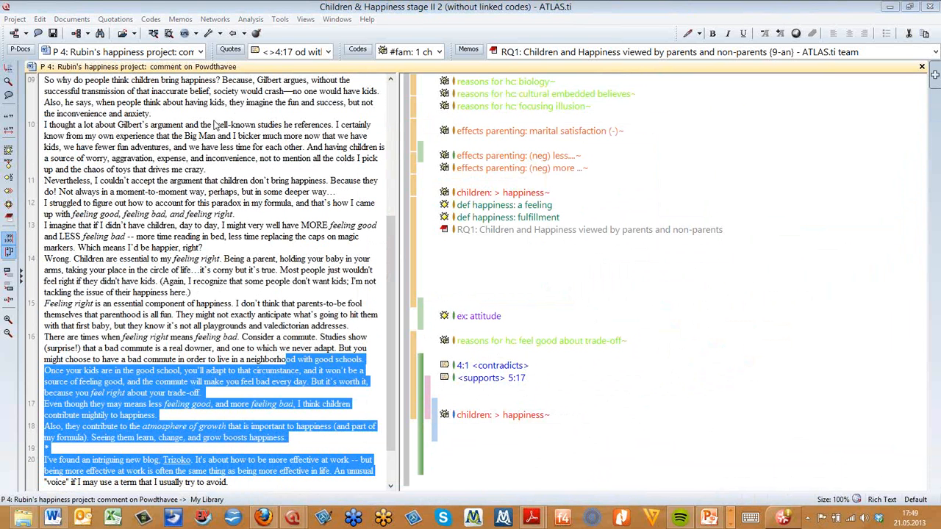
Open the Code Manager, filter it by the RQ1: Definition of happiness family and set that family as global filter
click(355, 50)
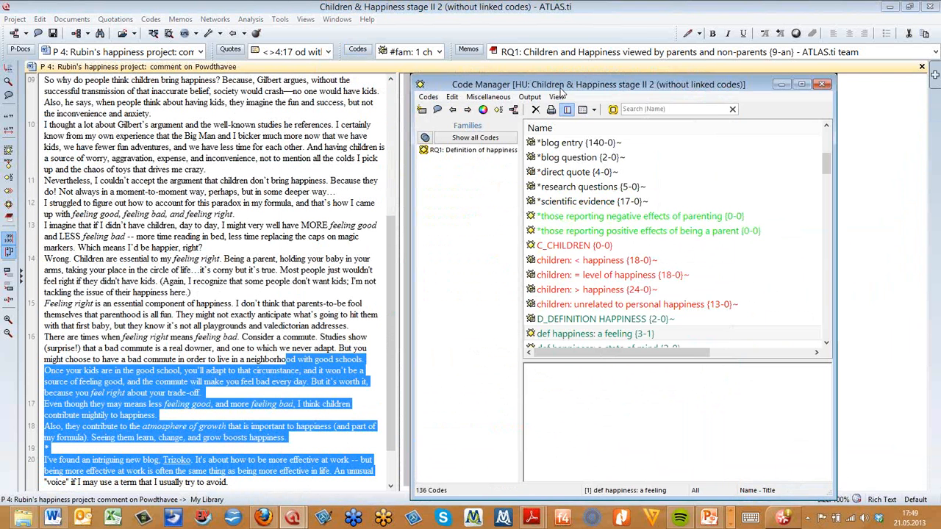
drag(561, 91, 562, 92)
click(461, 151)
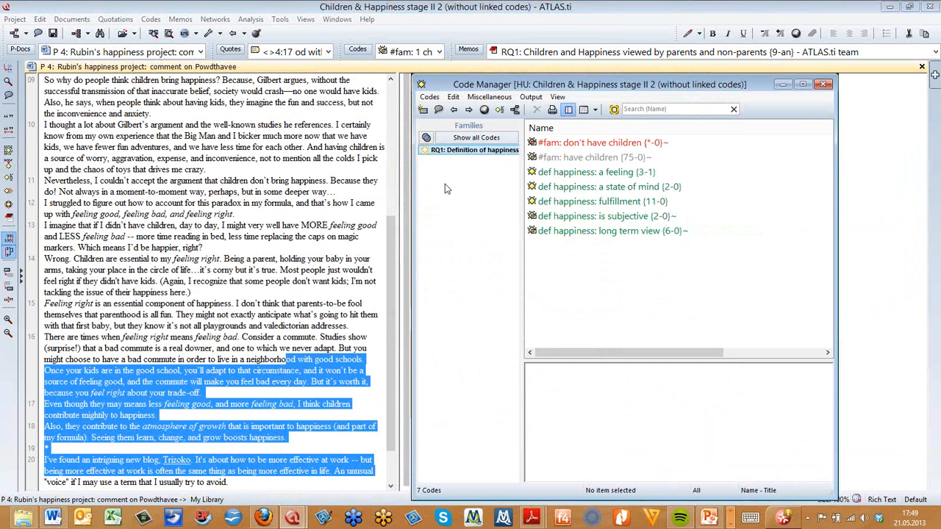
right_click(467, 153)
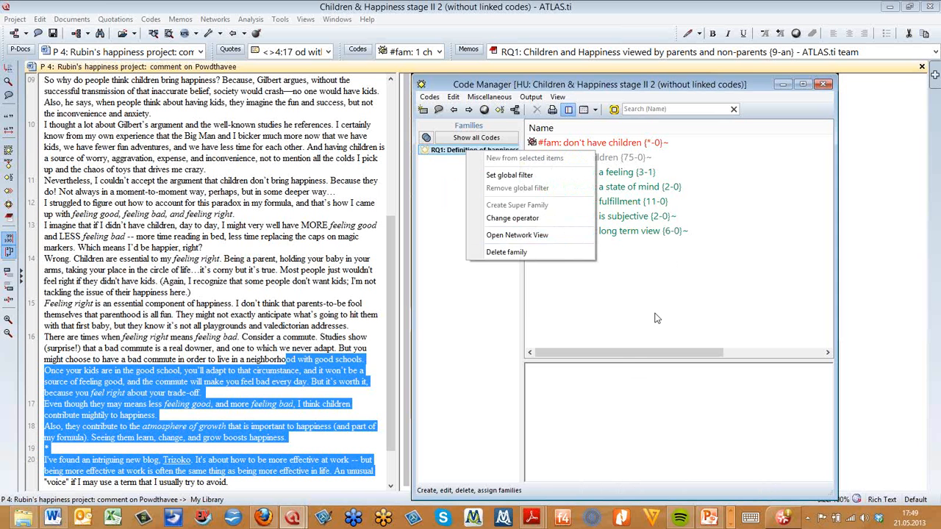
click(497, 174)
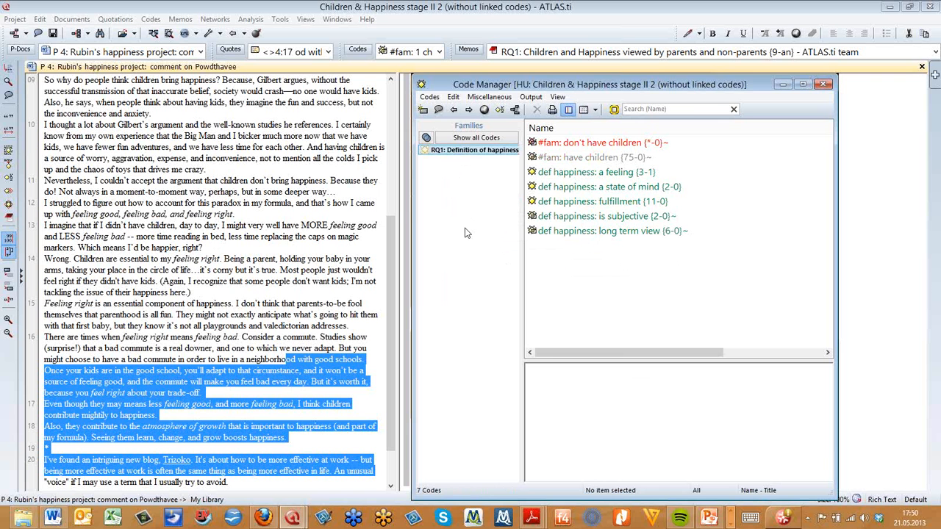
drag(409, 224, 391, 224)
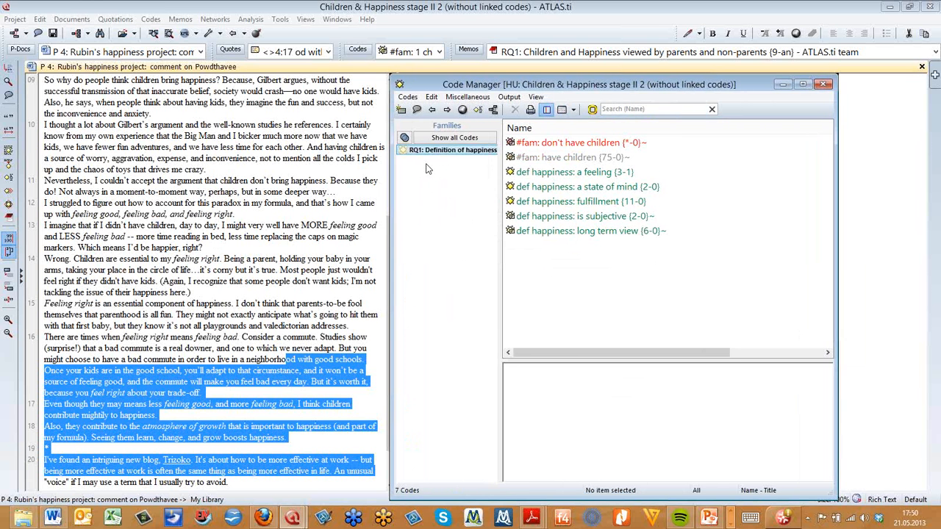
click(424, 151)
Switch to the Children & Happiness stage II project window and close its Network View Manager
mouse_move(322, 516)
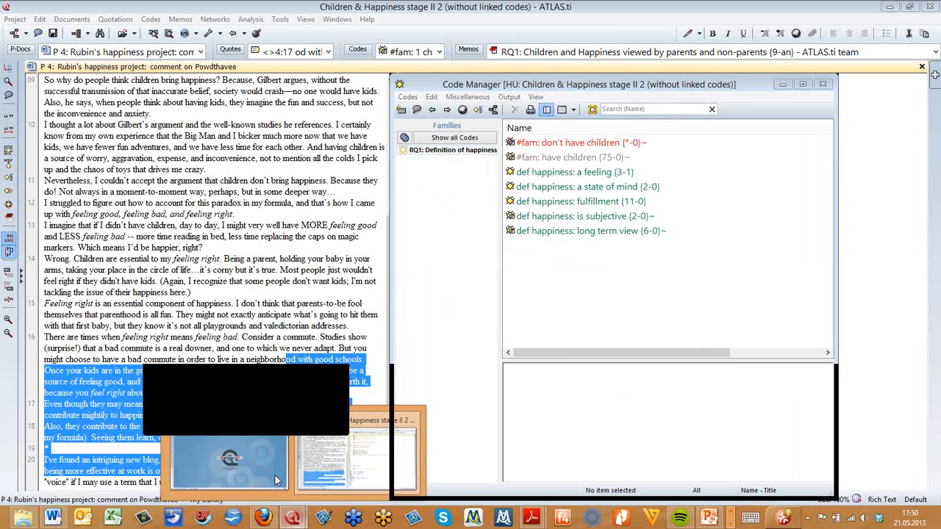
click(275, 479)
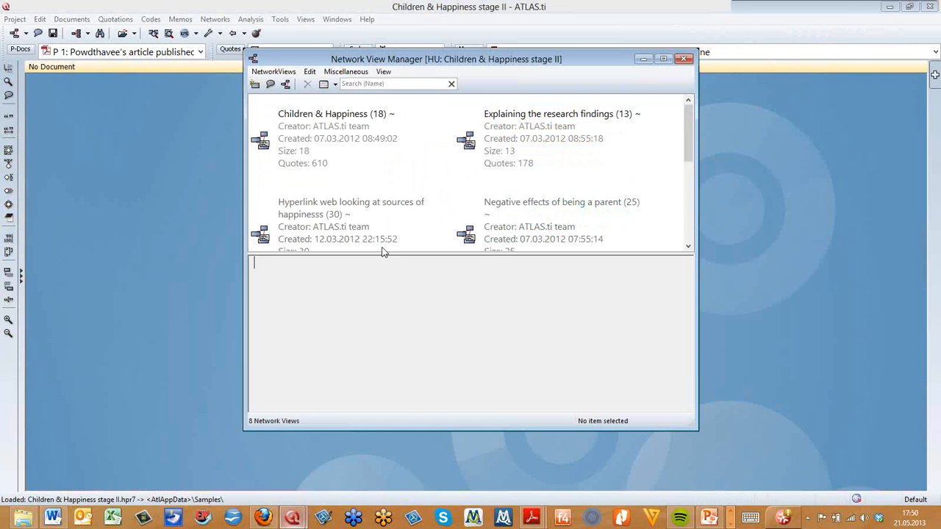
click(680, 54)
Open the Code Manager, enlarge it, and select the D_DEFINITION HAPPINESS code to read its comment
click(356, 50)
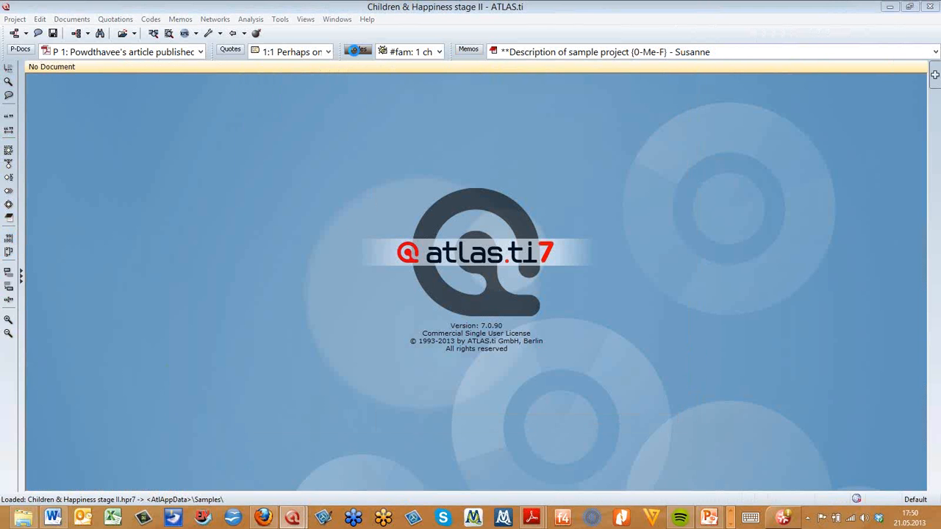
drag(452, 69, 470, 38)
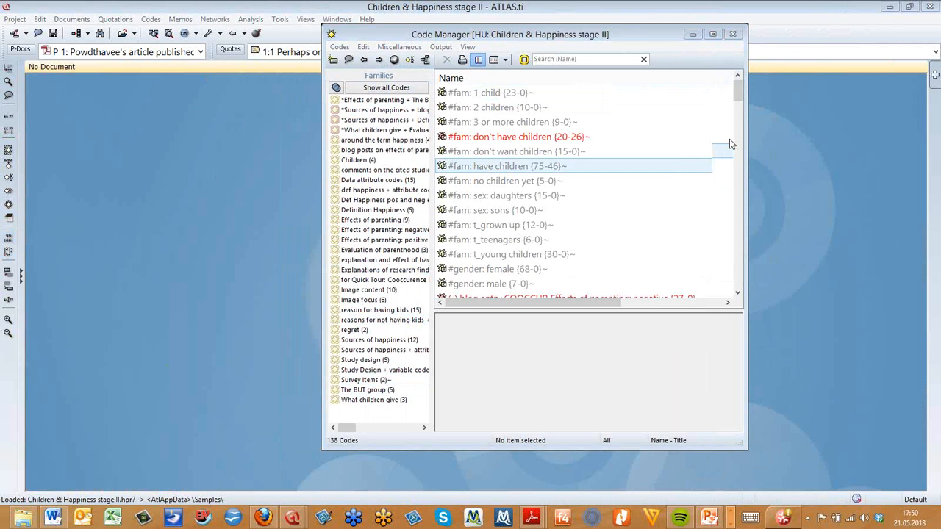
click(635, 35)
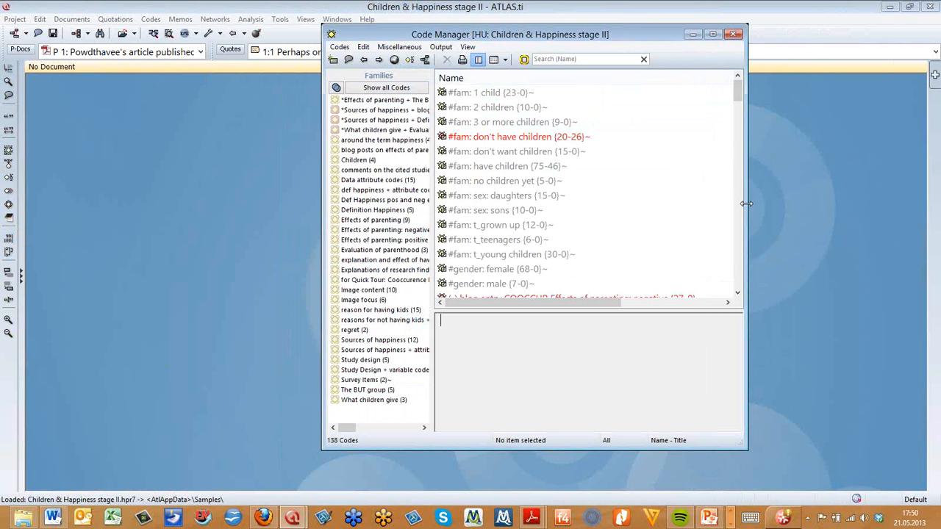
click(738, 295)
click(738, 295)
click(737, 294)
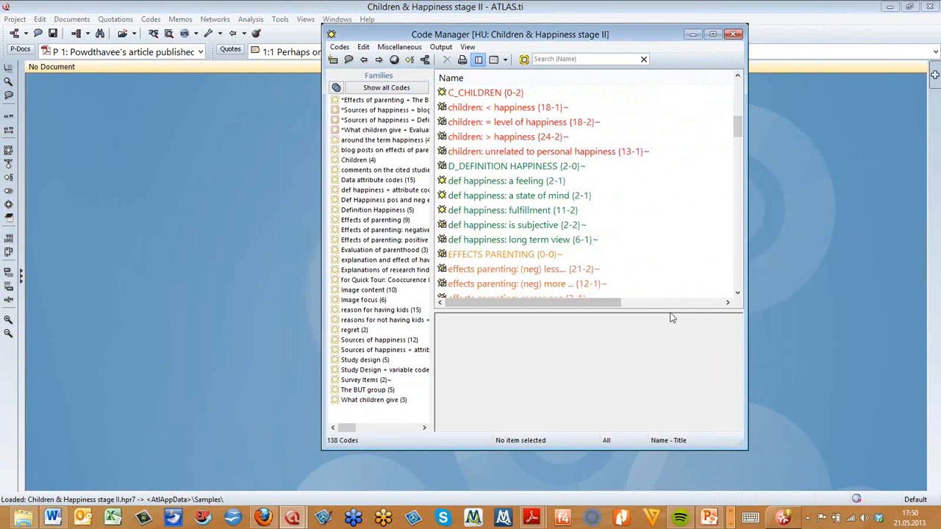
click(679, 346)
click(500, 167)
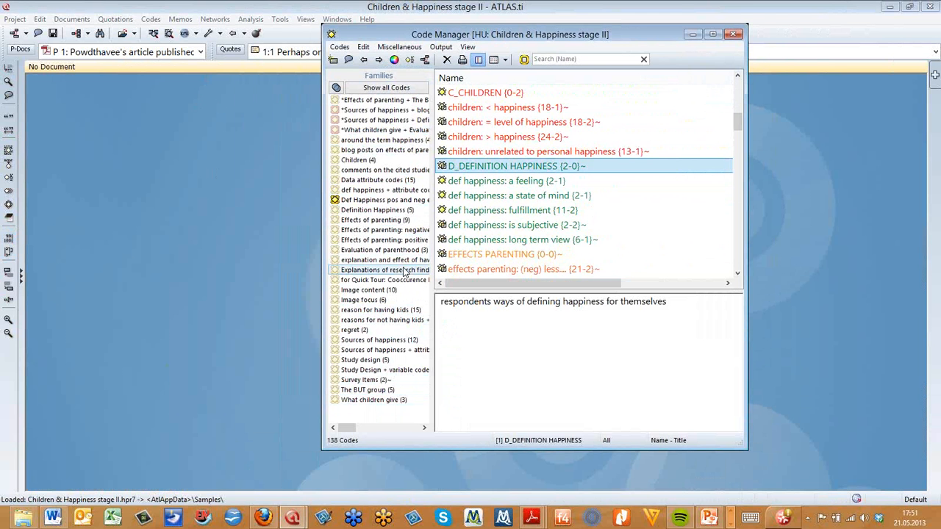
Browse the code list filtered by several code families, such as Children and Effects of parenting, then show all codes and close the Code Manager
click(368, 164)
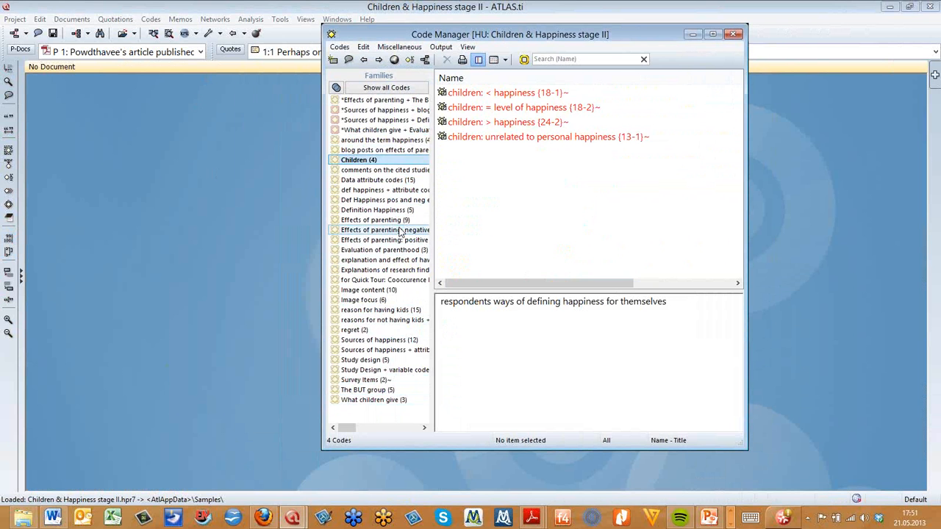
click(400, 232)
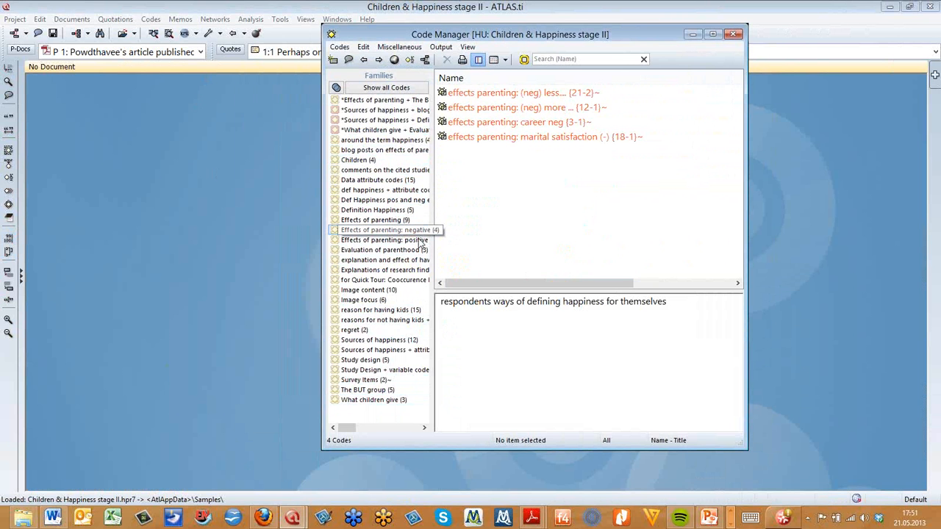
click(416, 242)
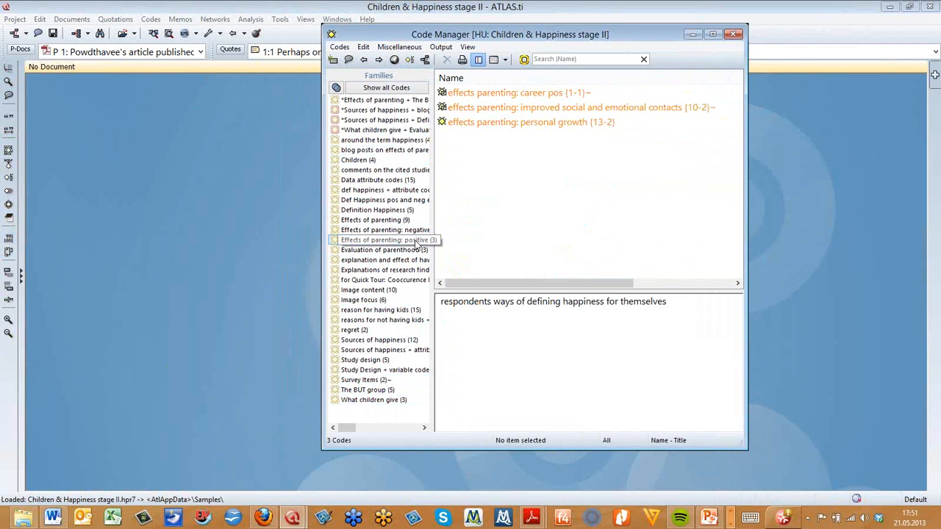
click(360, 221)
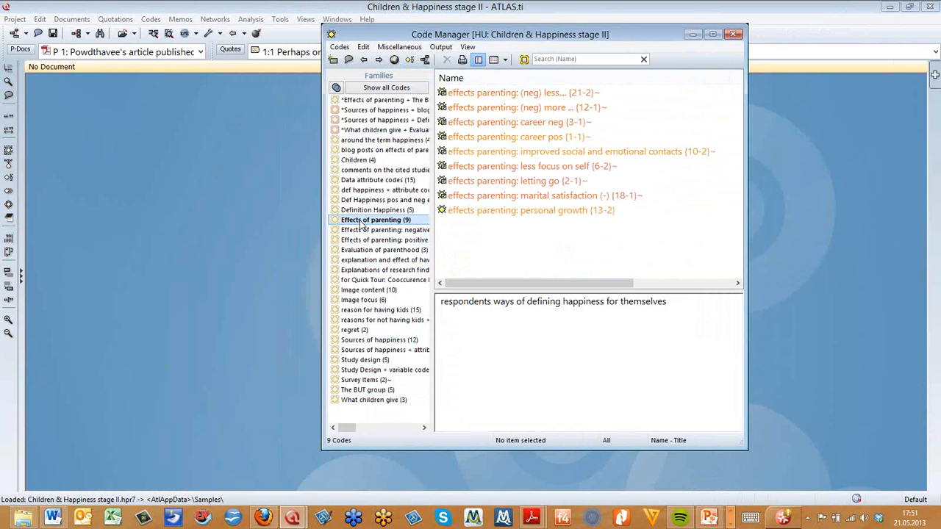
click(360, 222)
click(361, 149)
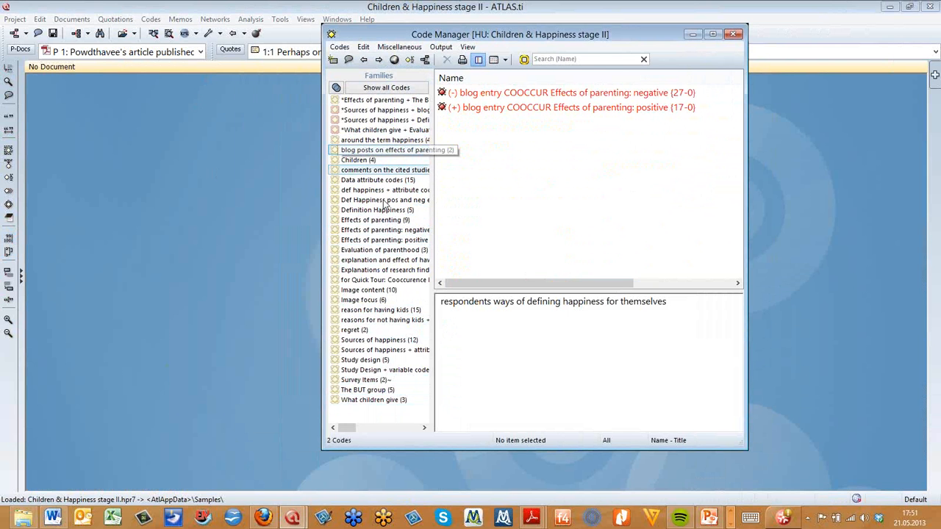
click(360, 182)
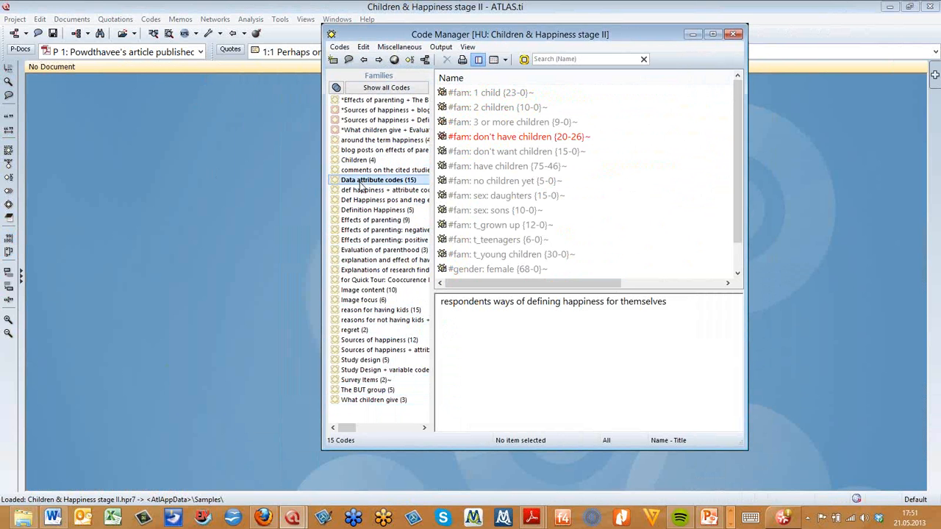
drag(739, 236, 738, 266)
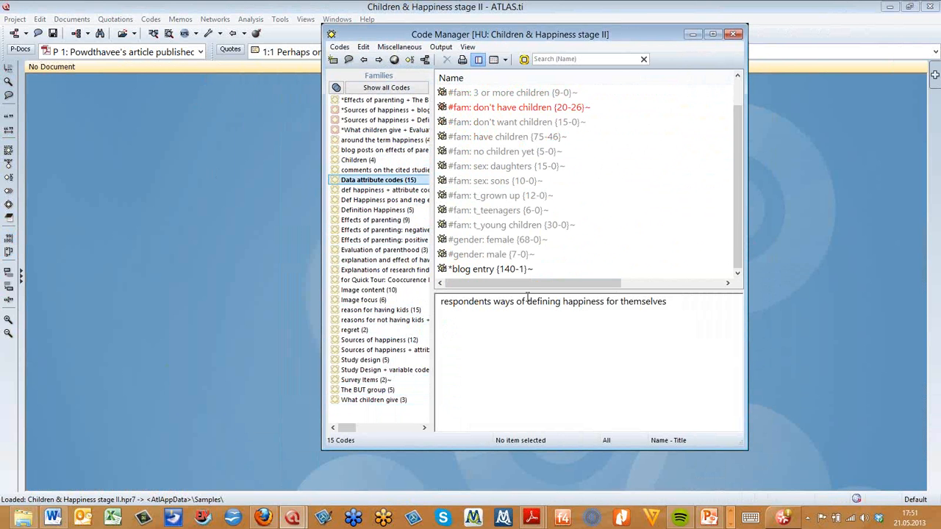
click(382, 280)
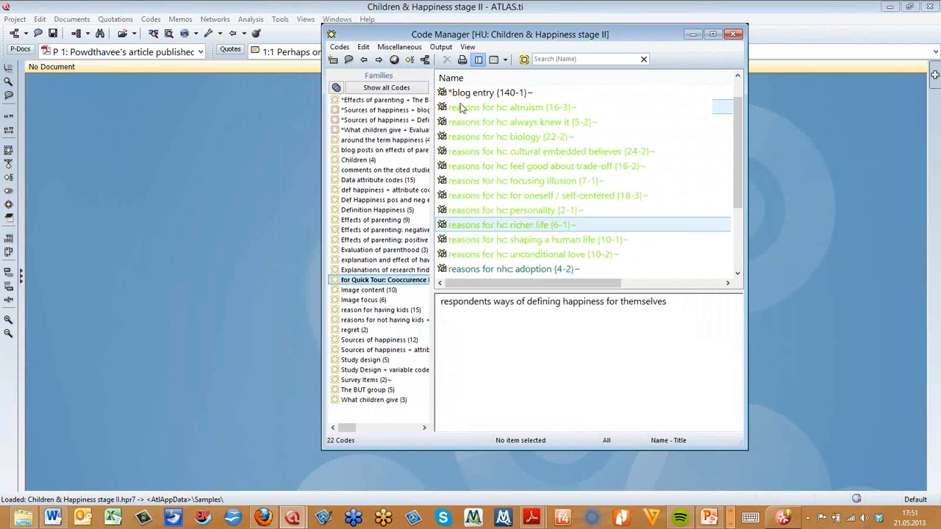
drag(626, 292, 629, 373)
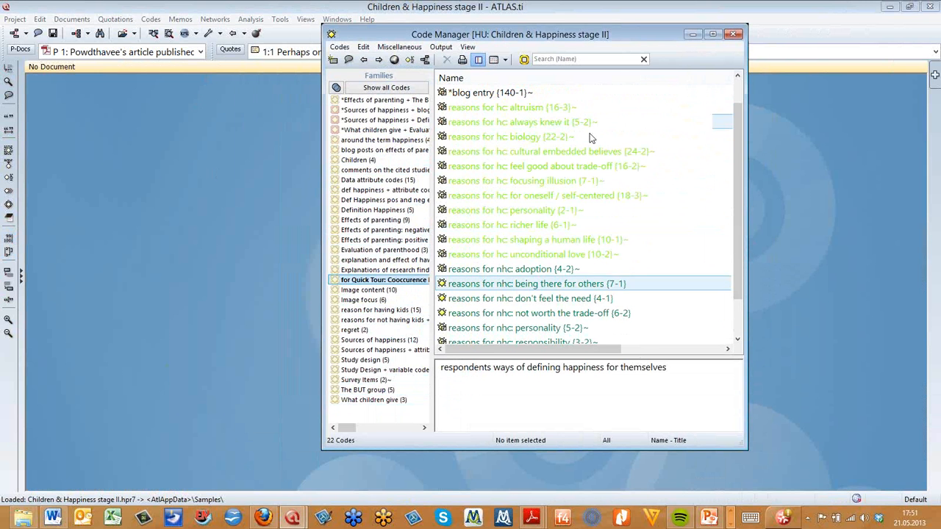
drag(738, 206, 618, 121)
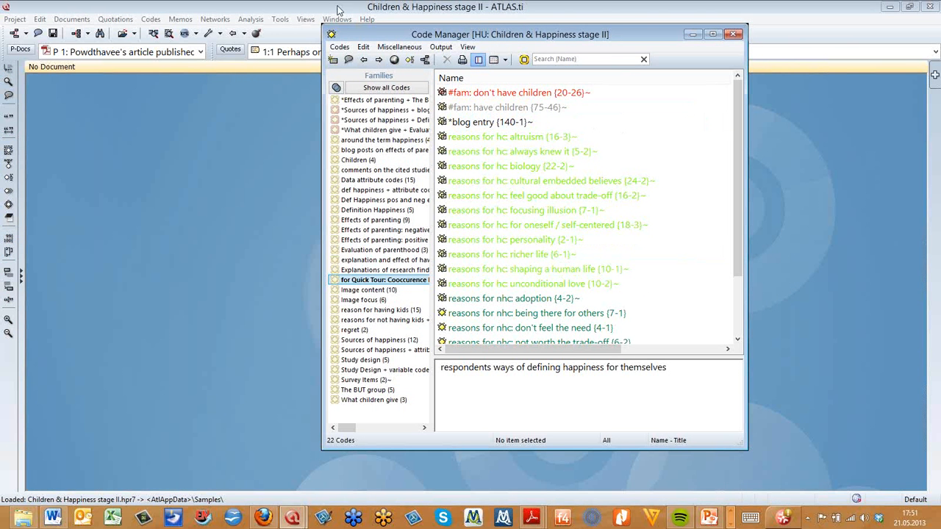
click(388, 88)
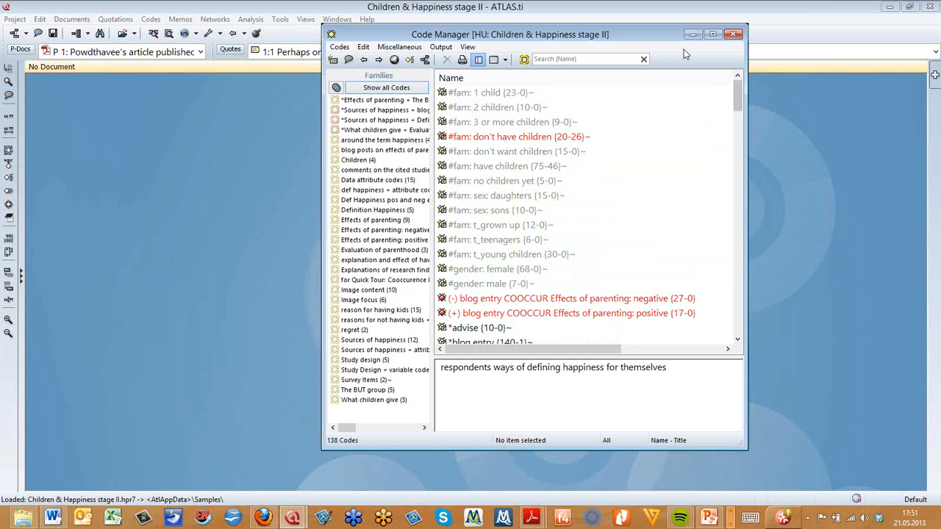
click(732, 34)
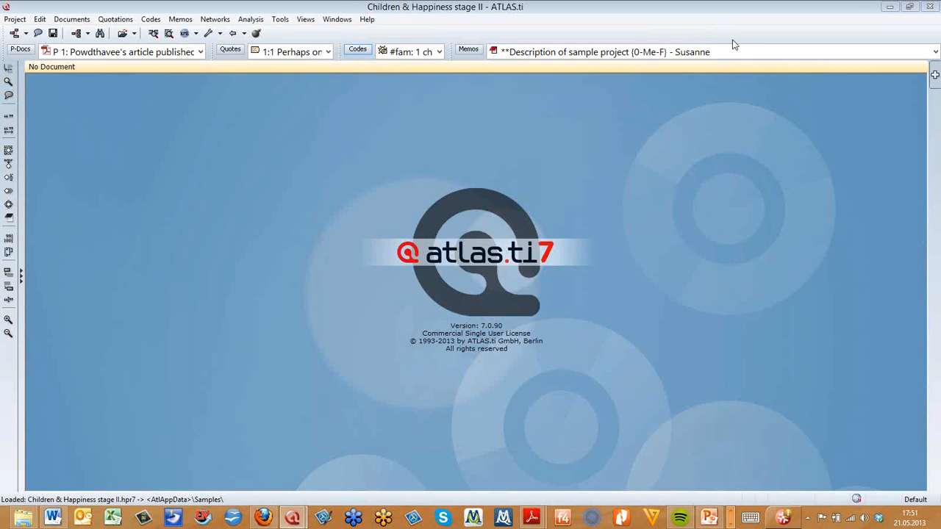
Reopen the Code Manager, narrow its window, and select the EFFECTS PARENTING code to read its comment
click(359, 50)
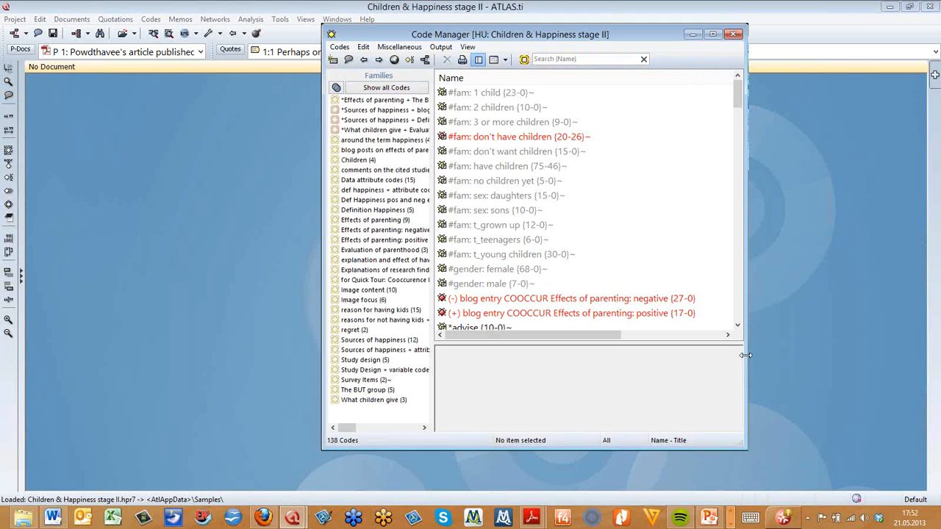
drag(718, 353, 704, 353)
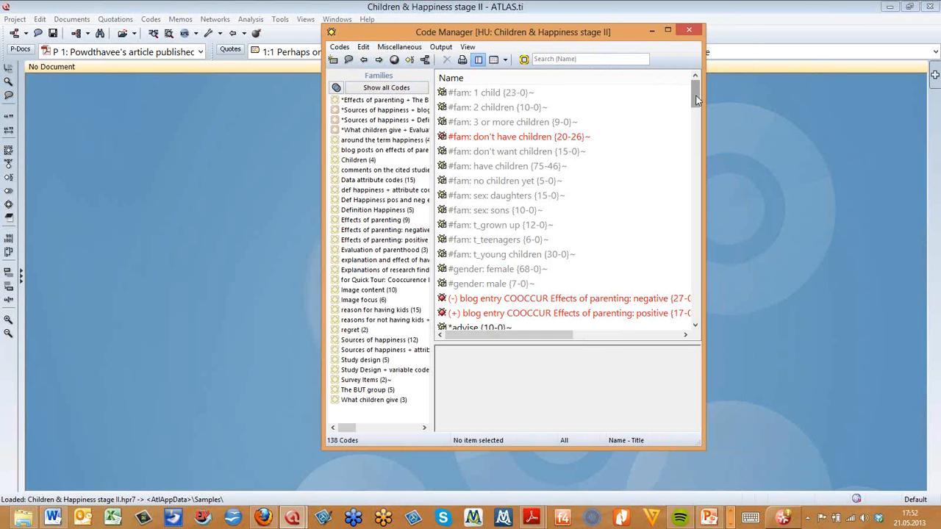
drag(695, 96, 694, 145)
scroll(477, 166, down, 1)
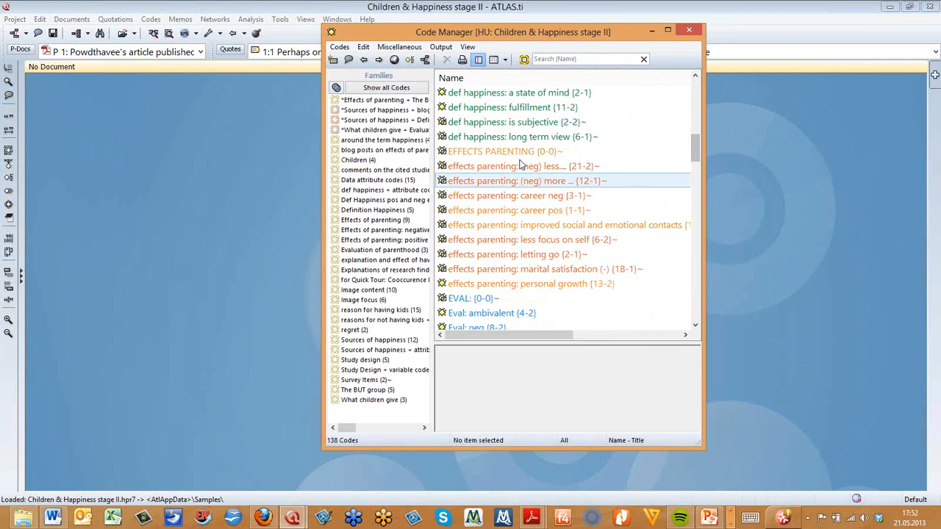
click(518, 151)
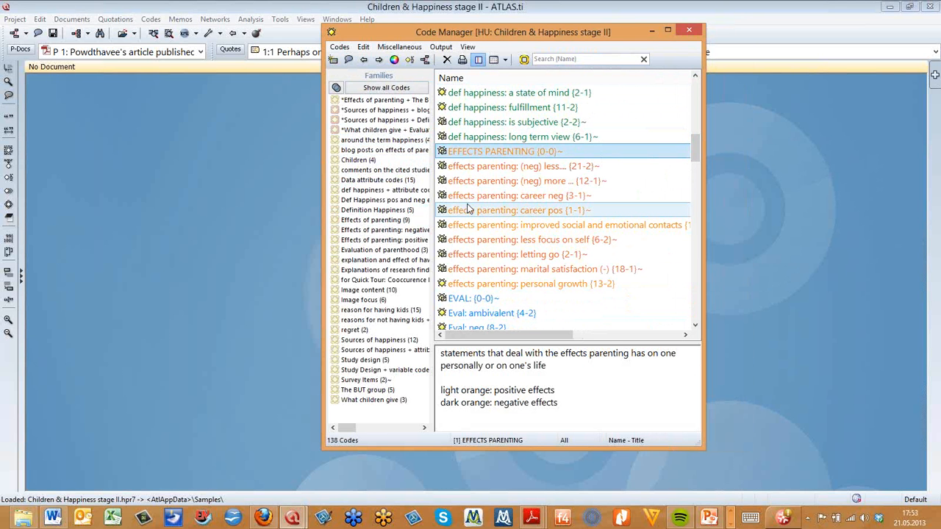
Open the SPPA_07_Susanne.hpr7 project from the Health prevention folder under CAQDAS > Example Projects
click(22, 26)
click(21, 21)
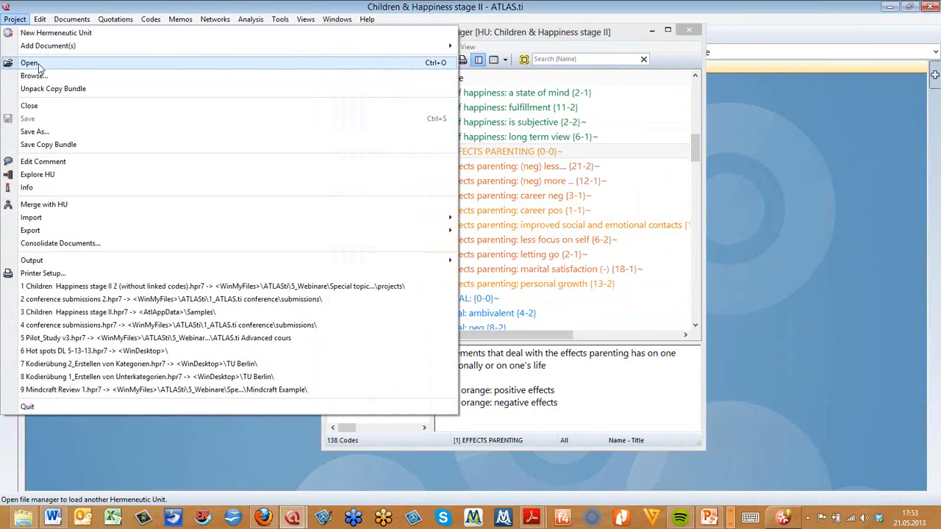
click(162, 312)
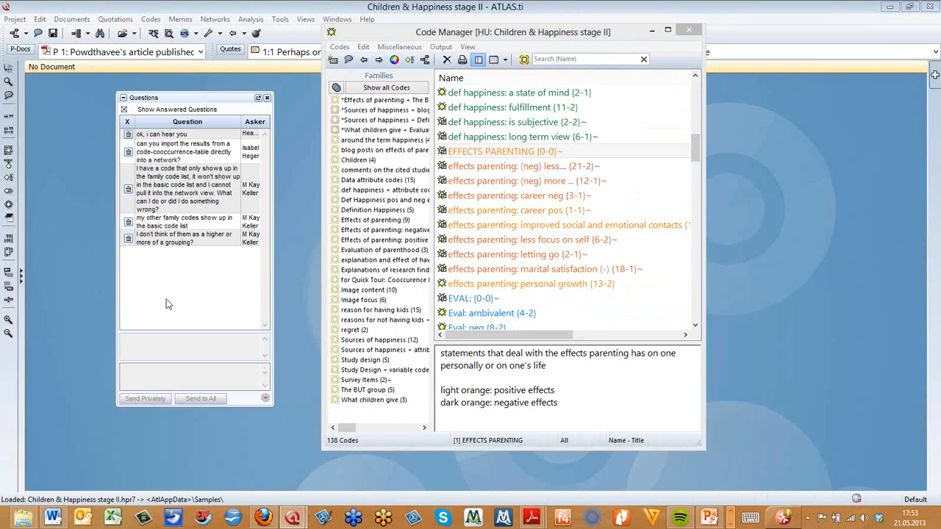
scroll(68, 153, down, 3)
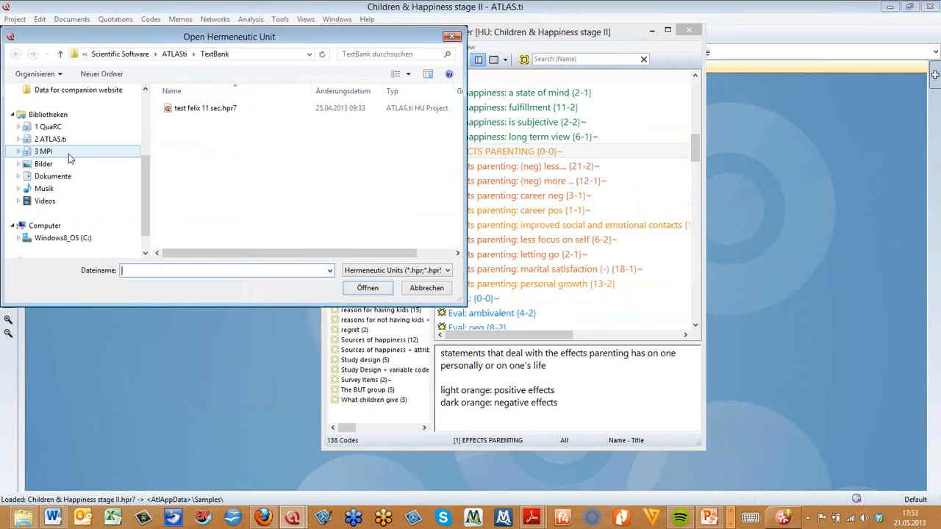
click(20, 128)
scroll(27, 132, up, 4)
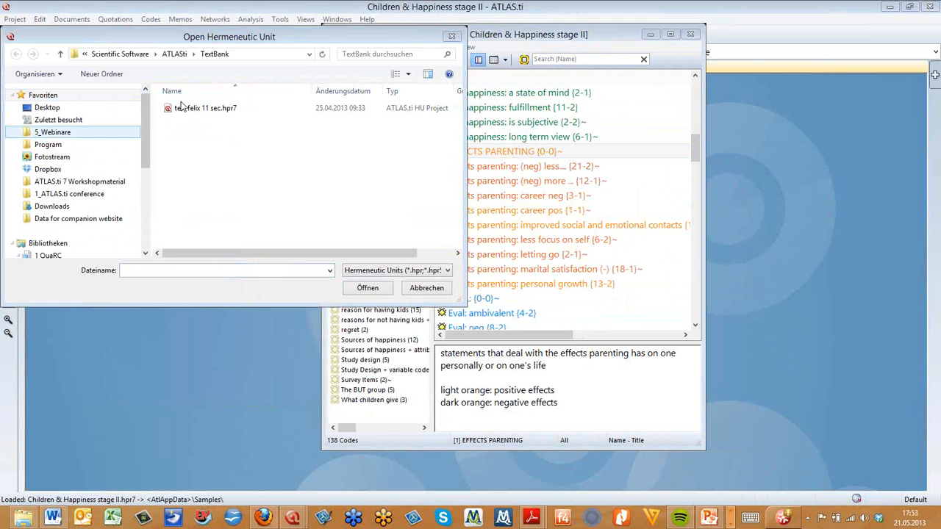
scroll(147, 196, down, 3)
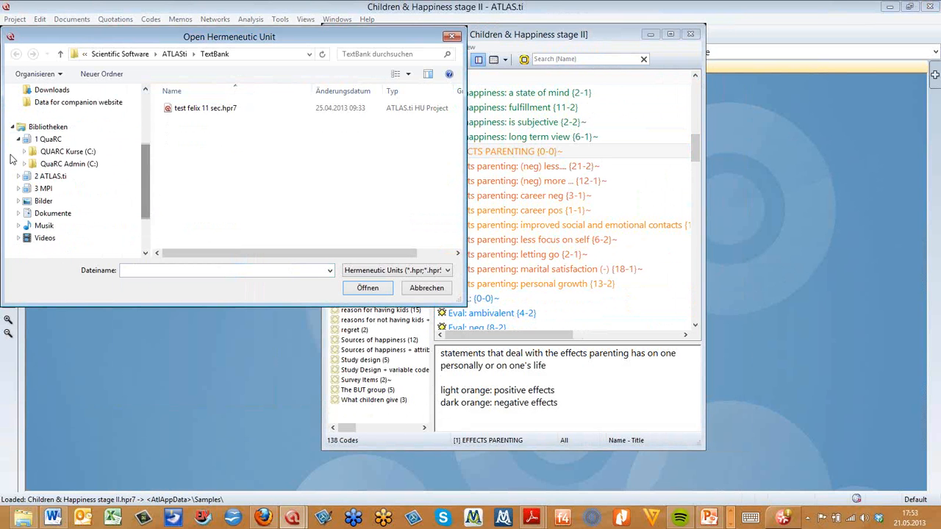
click(25, 153)
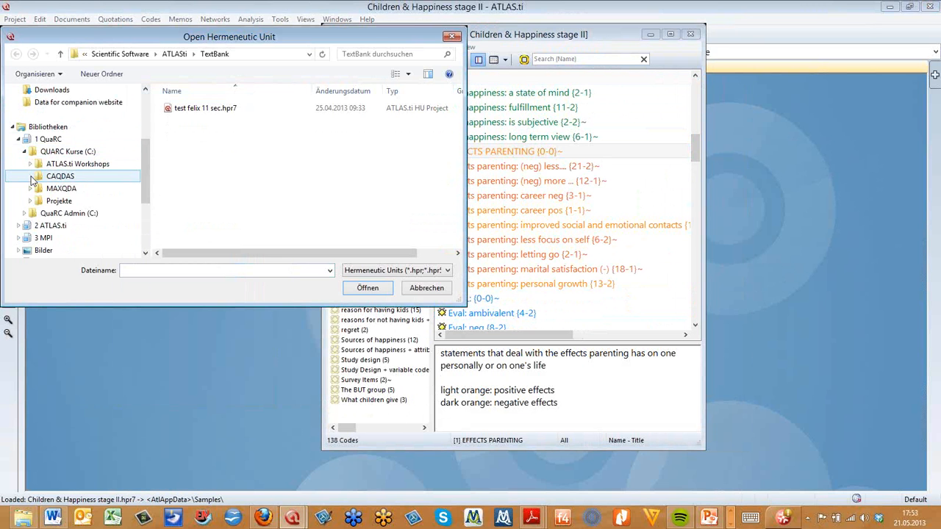
click(31, 177)
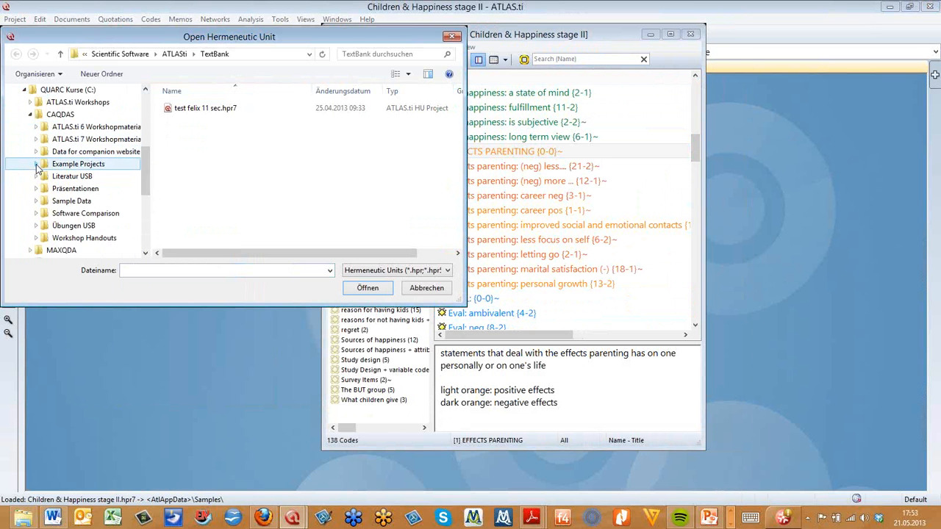
click(36, 163)
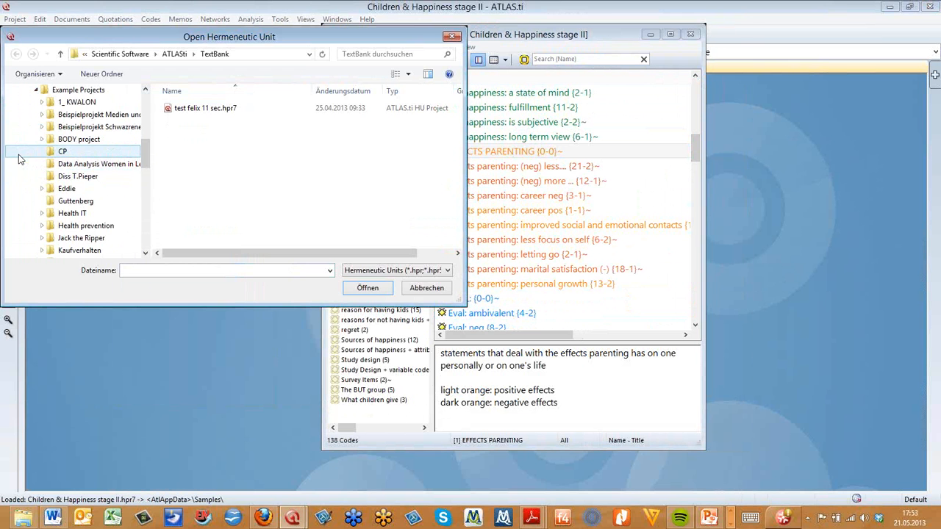
click(95, 226)
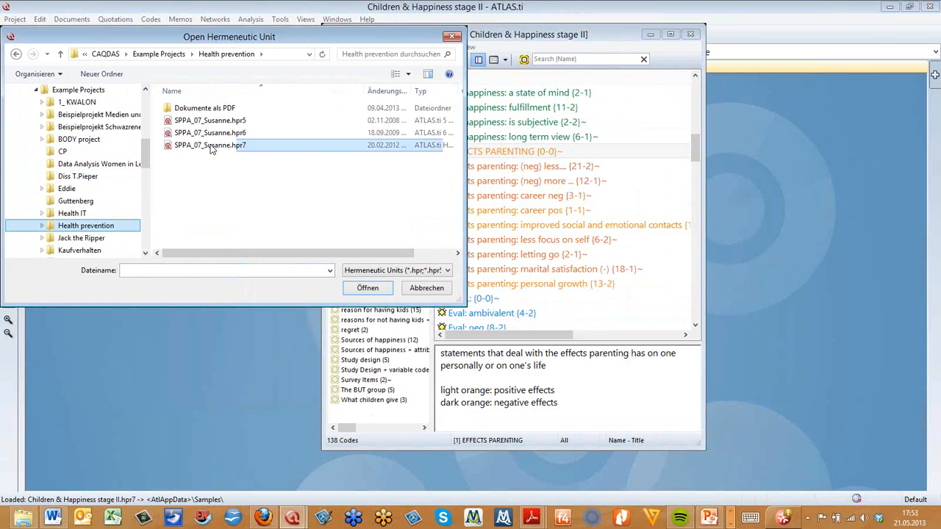
double_click(211, 145)
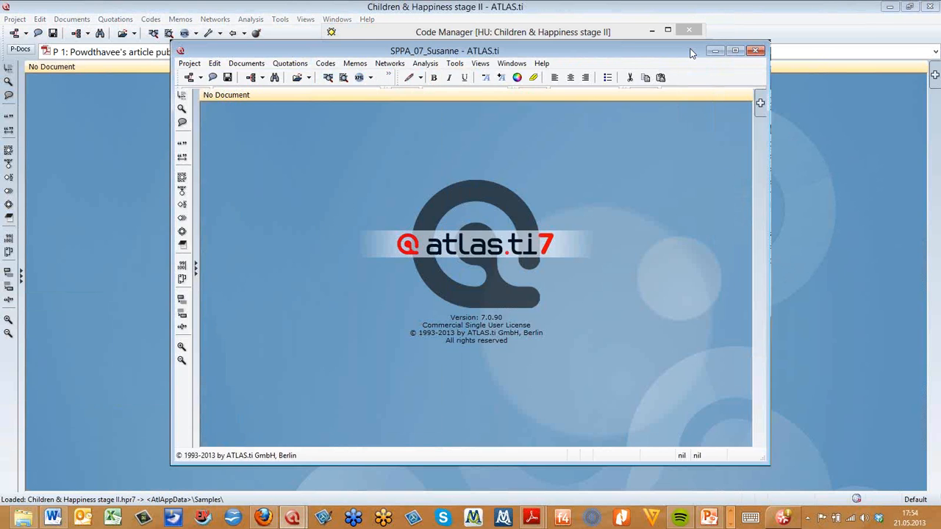
Maximize the SPPA_07_Susanne project window and open its Code Manager
drag(691, 53, 640, 53)
click(681, 51)
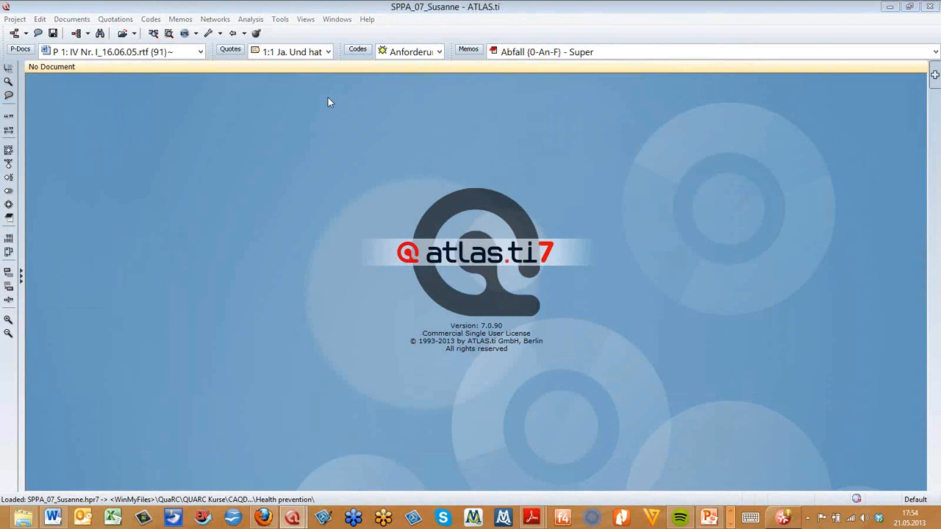
click(357, 51)
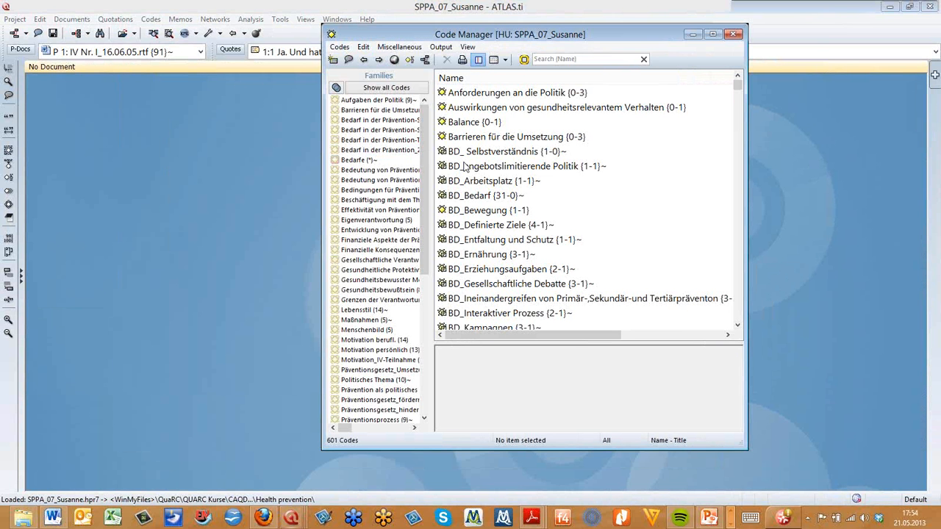
Resize the Code Manager's families pane and select the BD_Erziehungsaufgaben code to read its comment
drag(463, 162, 404, 163)
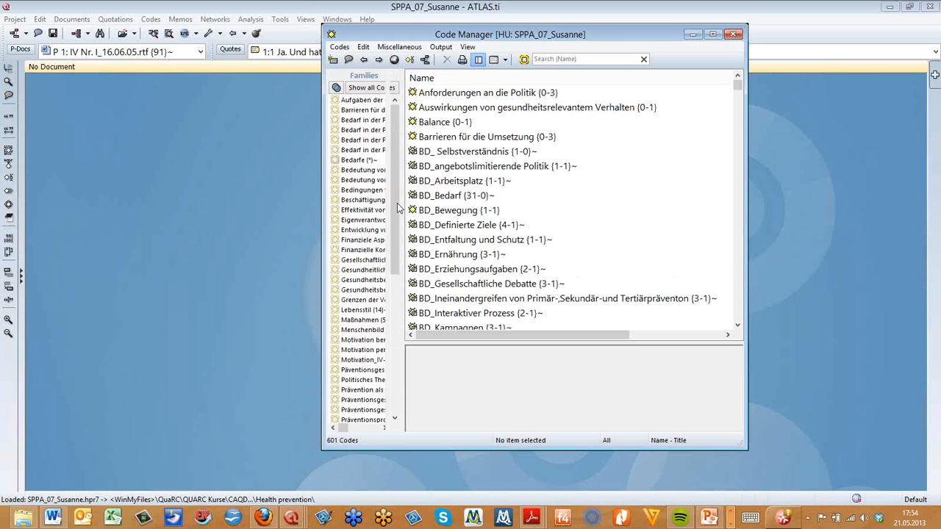
drag(398, 209, 521, 373)
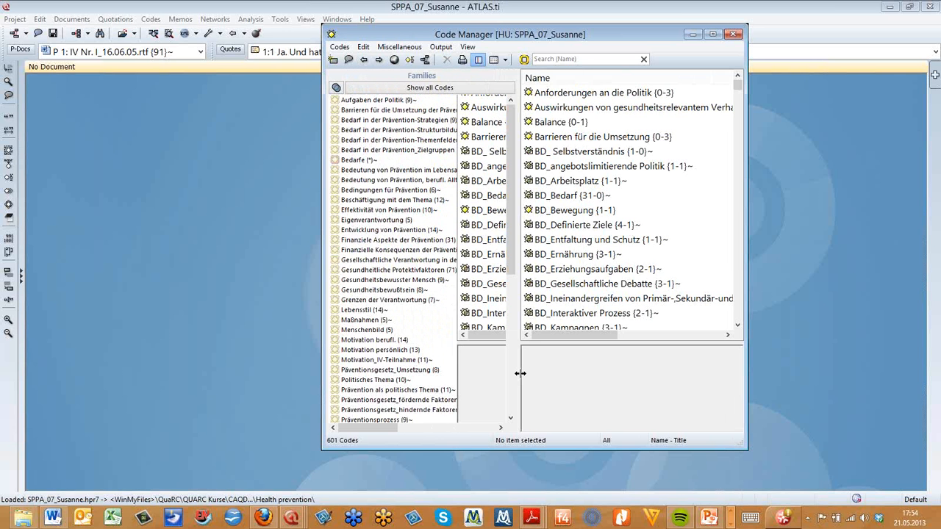
drag(406, 188, 365, 159)
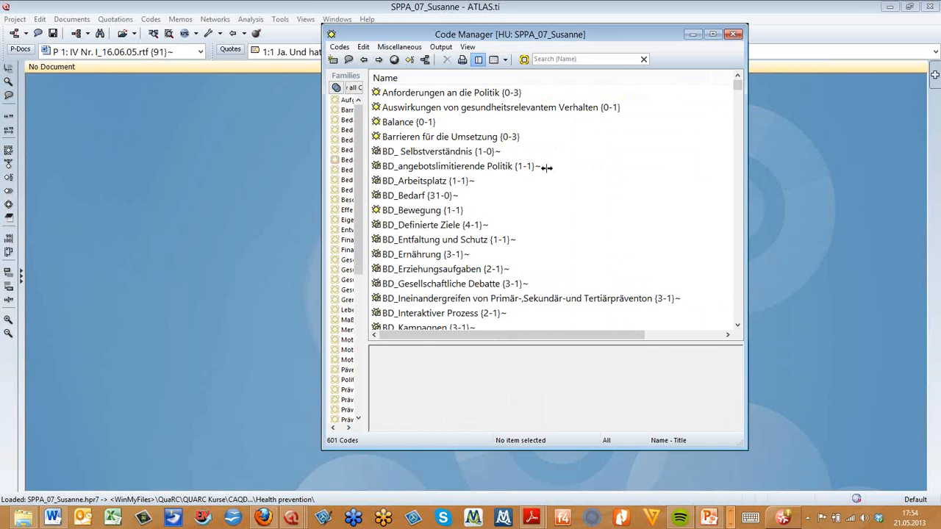
drag(552, 169, 373, 339)
click(450, 269)
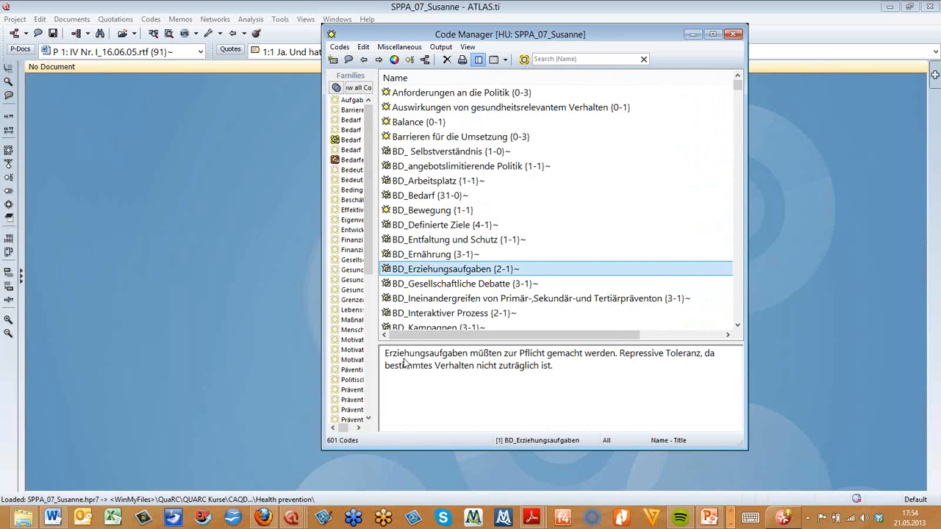
drag(376, 279, 378, 279)
drag(378, 280, 451, 283)
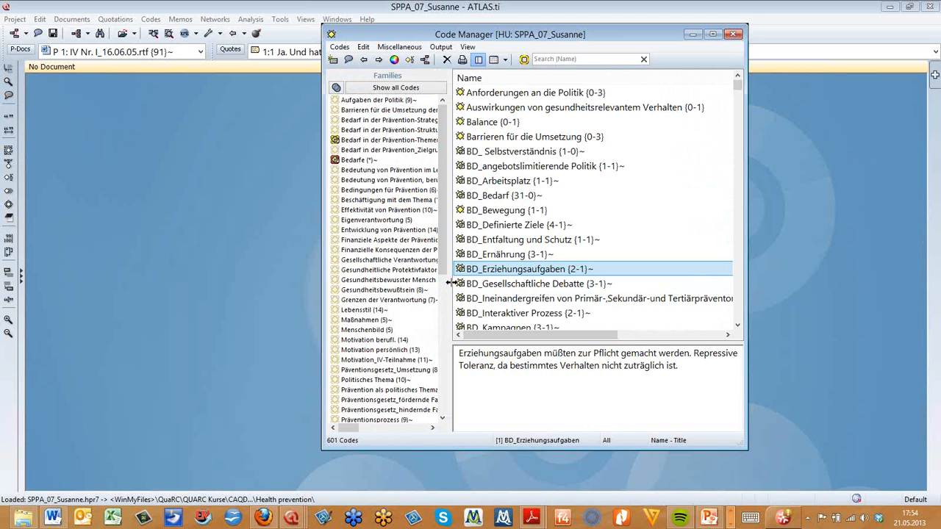
click(511, 365)
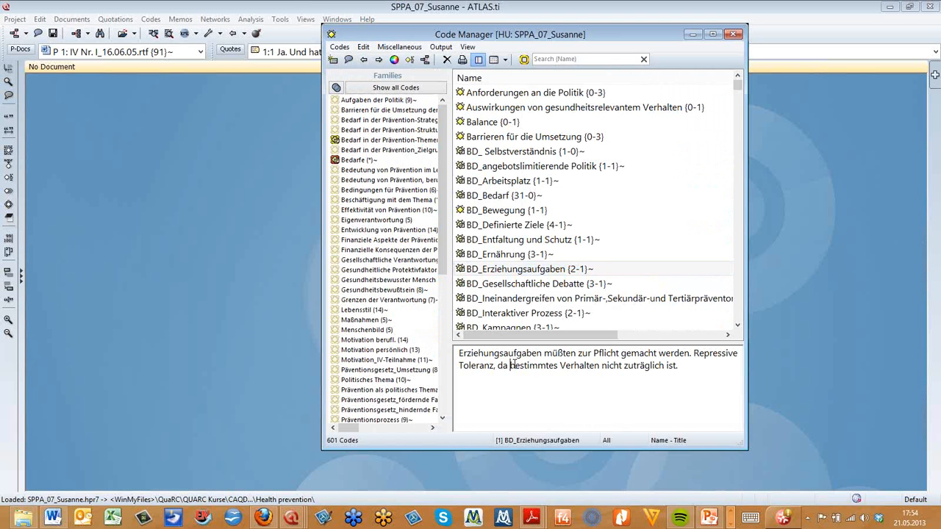
Filter the code list by several families such as Bedarfe and the Bedarf in der Prävention families, then minimize the Code Manager
click(347, 161)
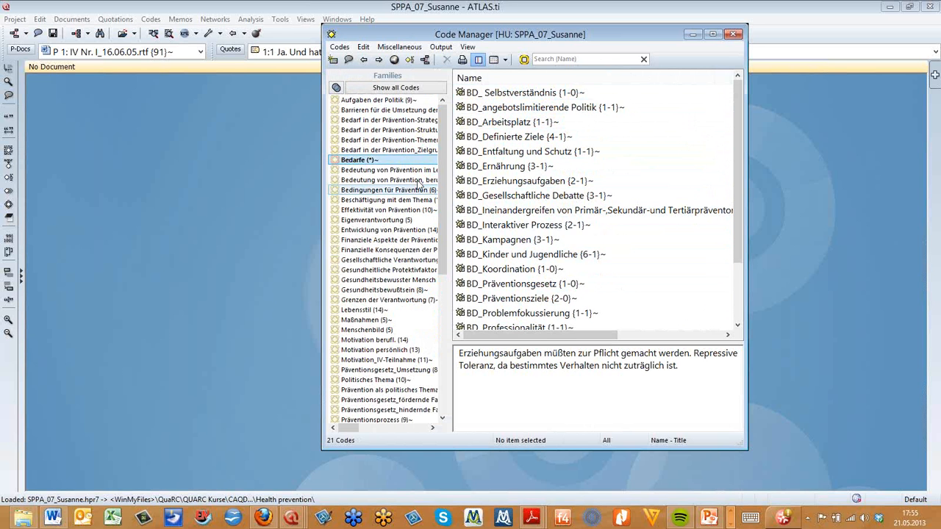
click(385, 151)
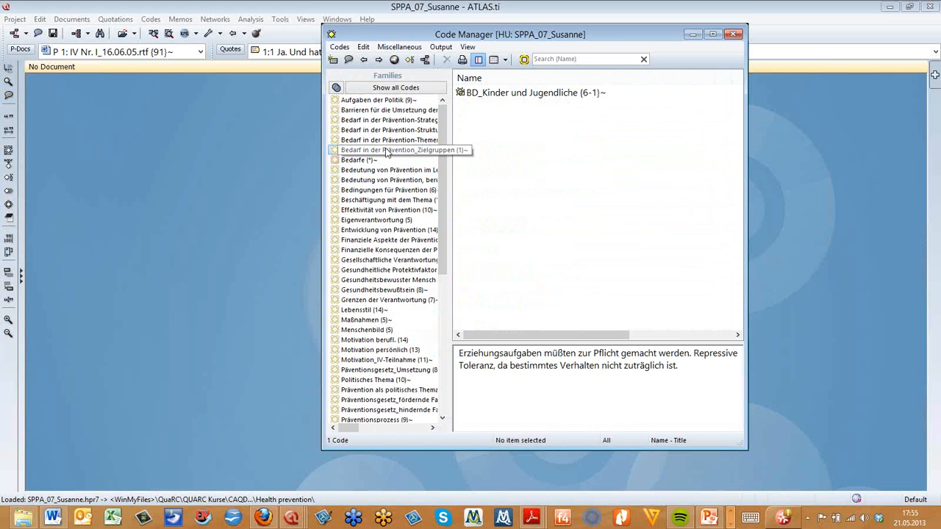
click(383, 141)
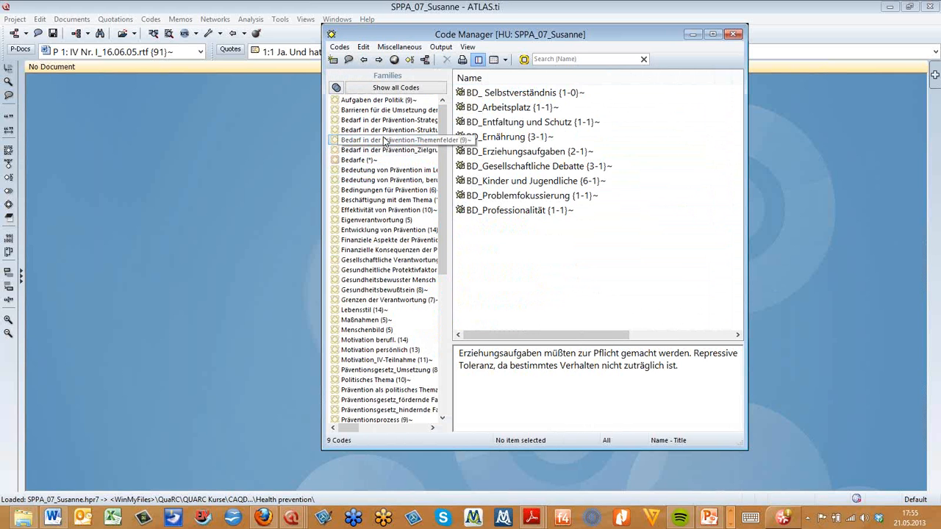
click(388, 130)
click(425, 120)
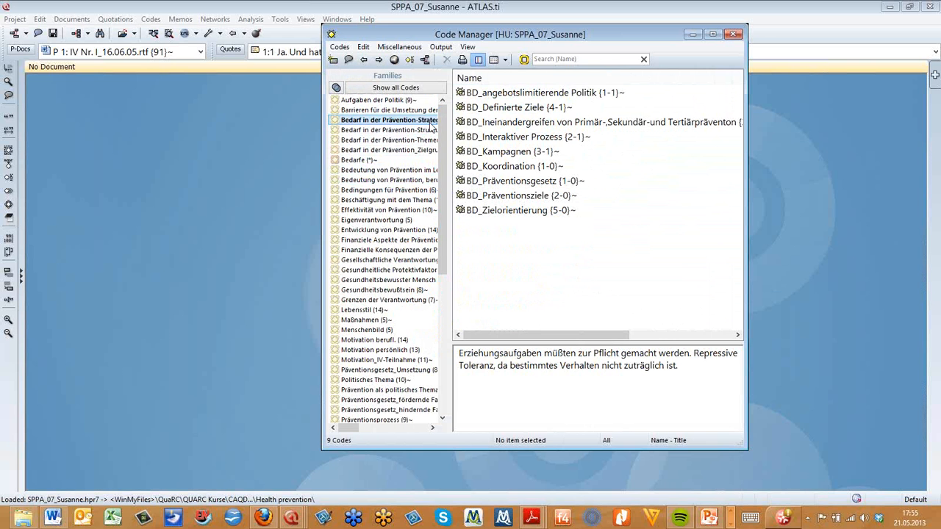
click(351, 160)
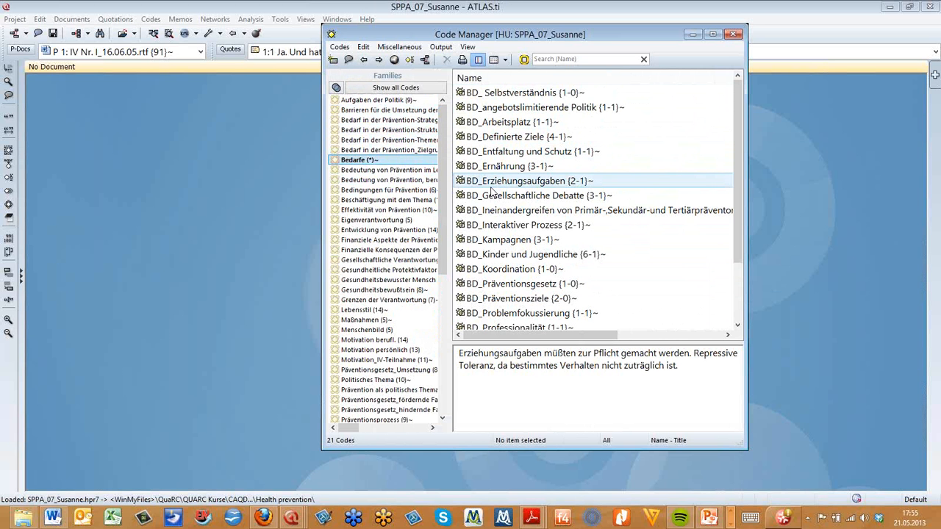
click(692, 35)
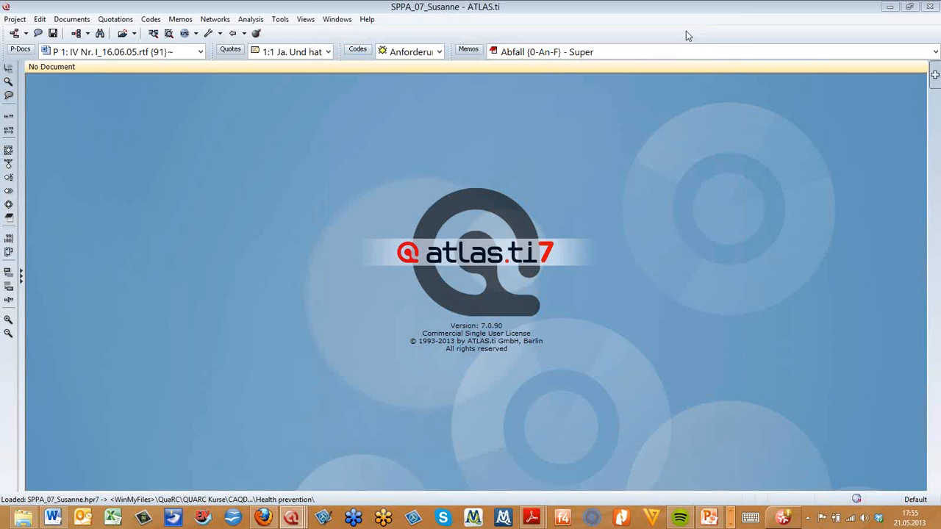
Open the Prävention als Lebensweise network view and maximize it
click(27, 34)
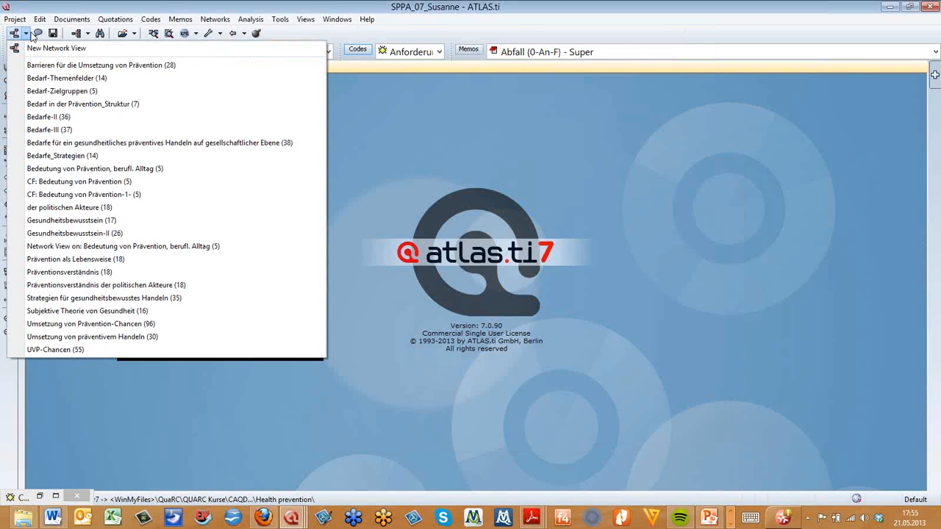
click(37, 260)
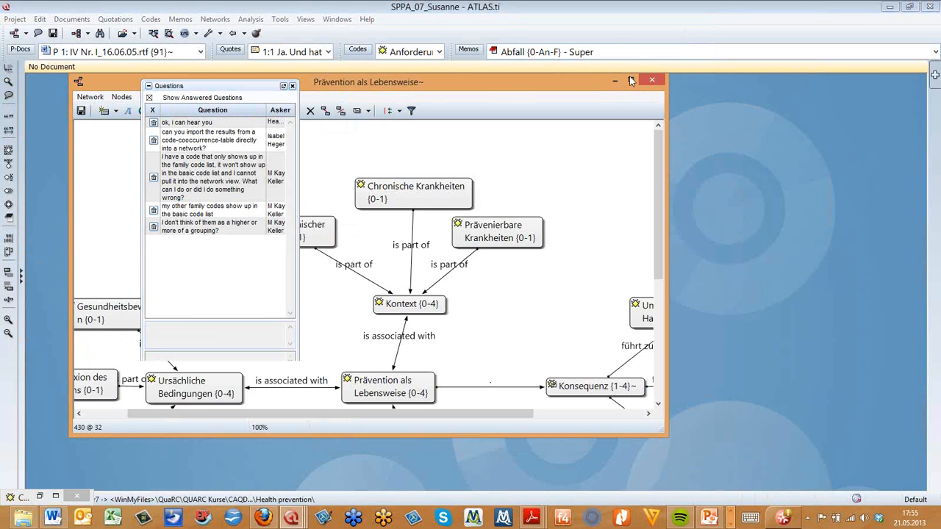
click(630, 81)
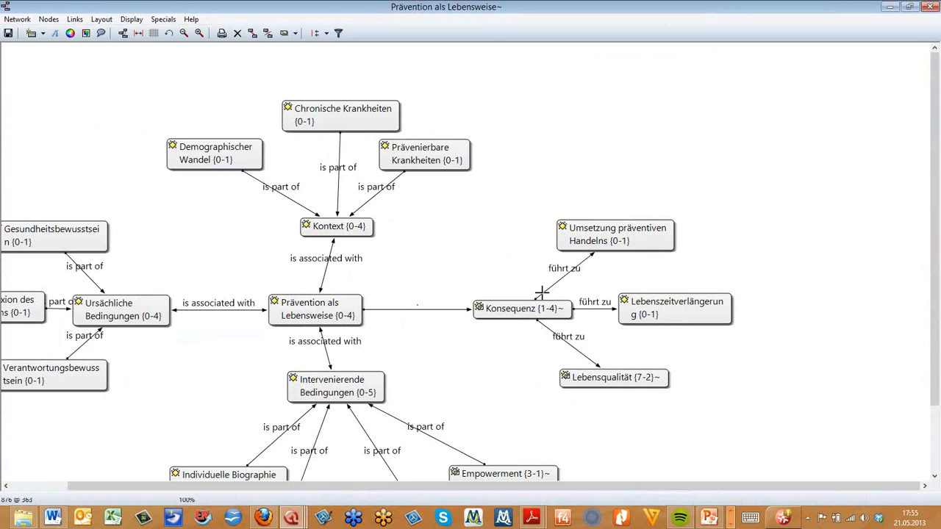
Inspect nodes such as Lebensqualität and Kontext in the network, then minimize the network view
click(643, 382)
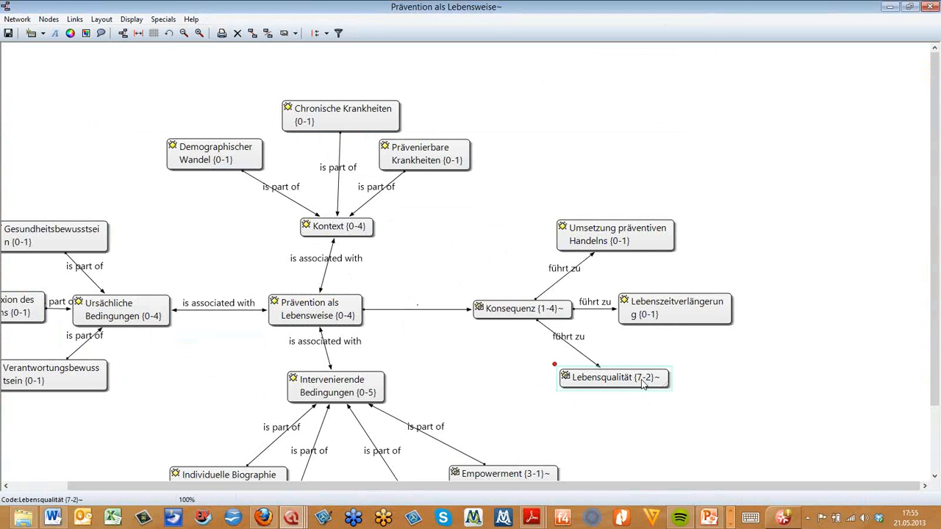
click(139, 34)
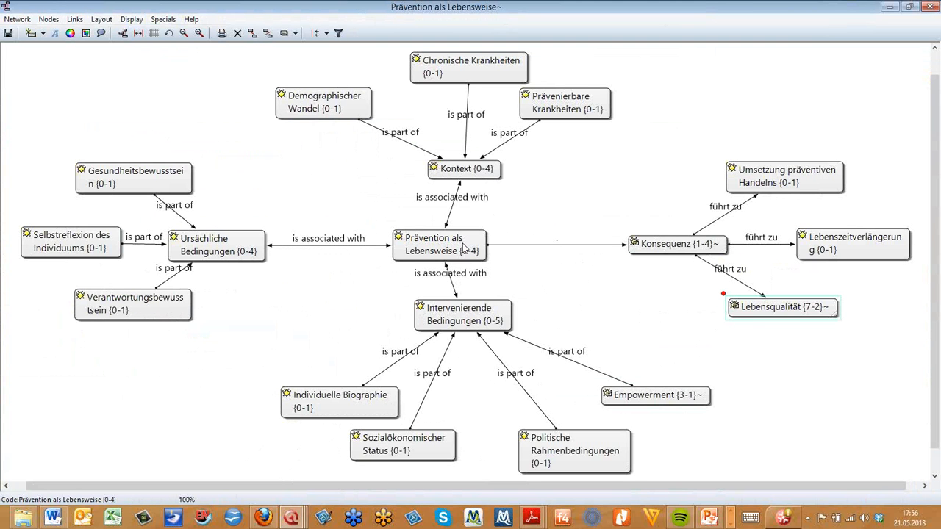
click(467, 172)
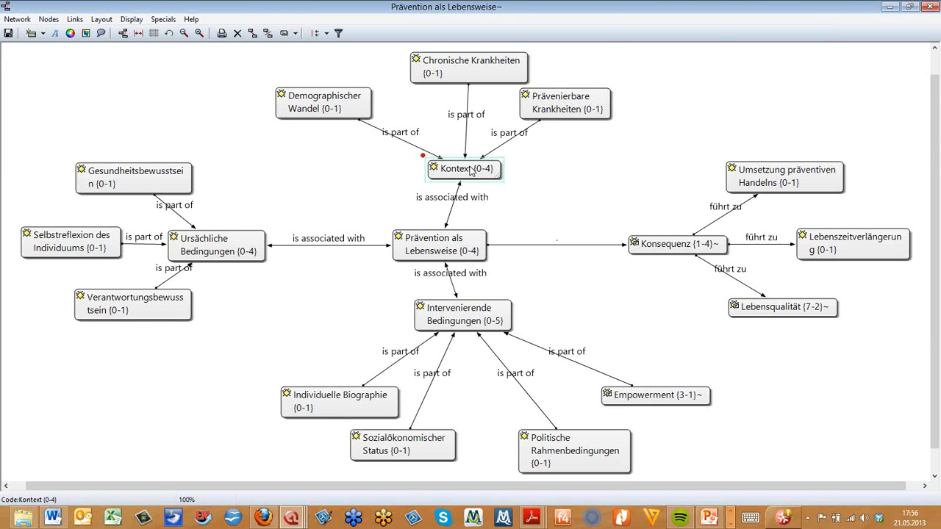
click(891, 9)
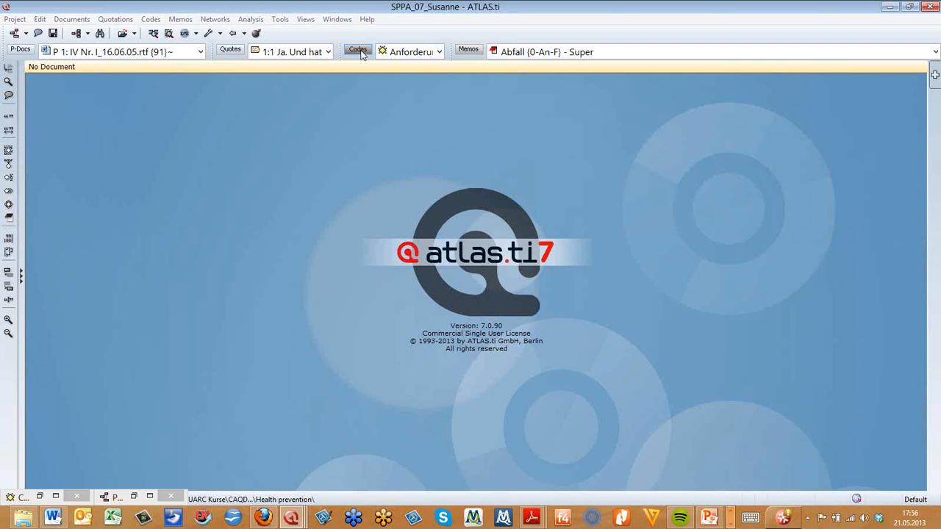
Open a network view of the Bedarfe code family from the Code Manager and move the family node below its codes
click(357, 50)
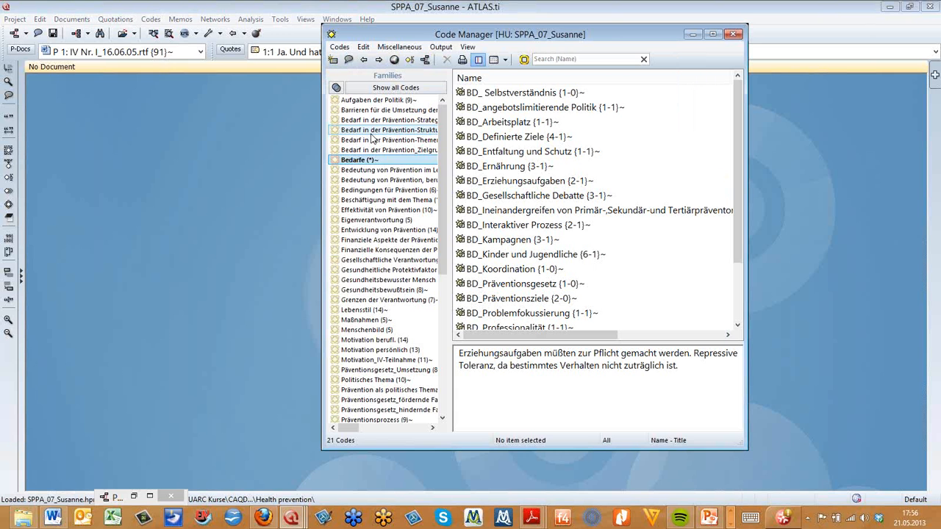
right_click(343, 164)
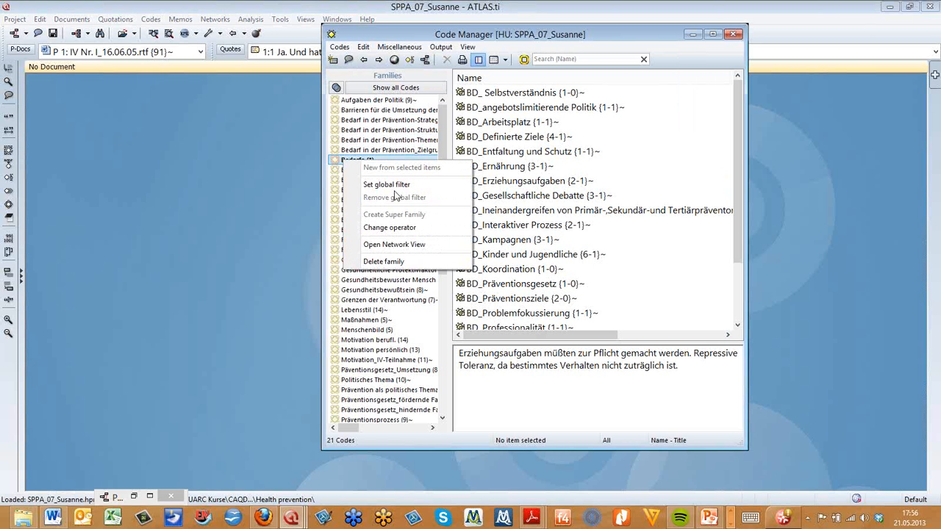
click(418, 244)
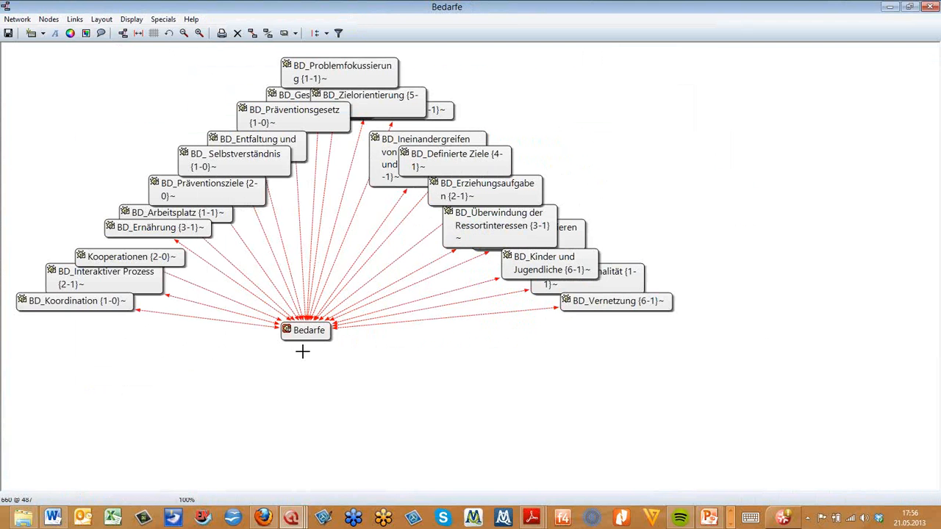
drag(302, 351, 341, 414)
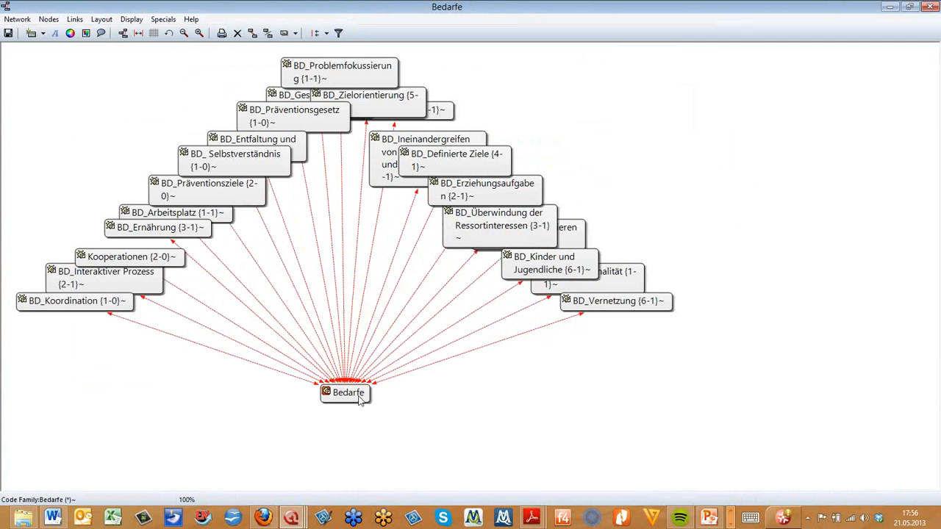
Move the Bedarfe family node up closer to its codes and minimize the network view
drag(356, 396, 353, 360)
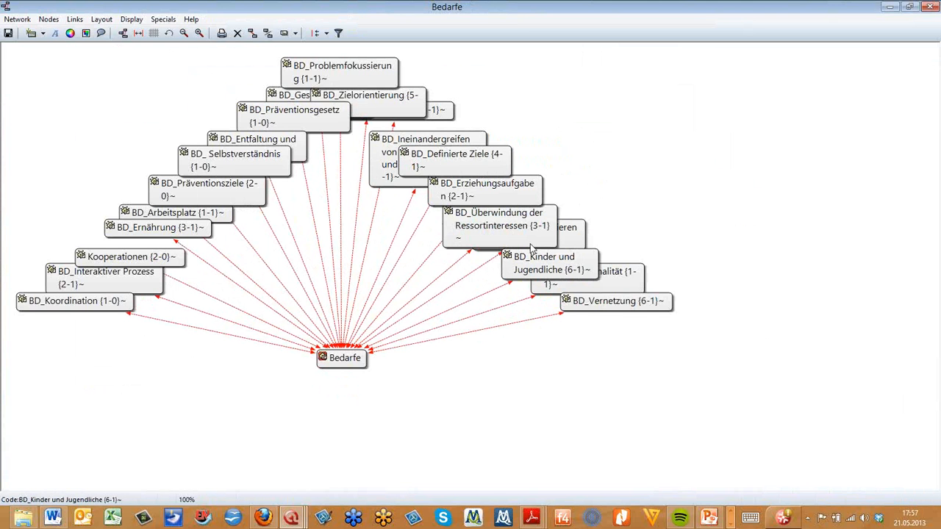
drag(364, 366, 360, 349)
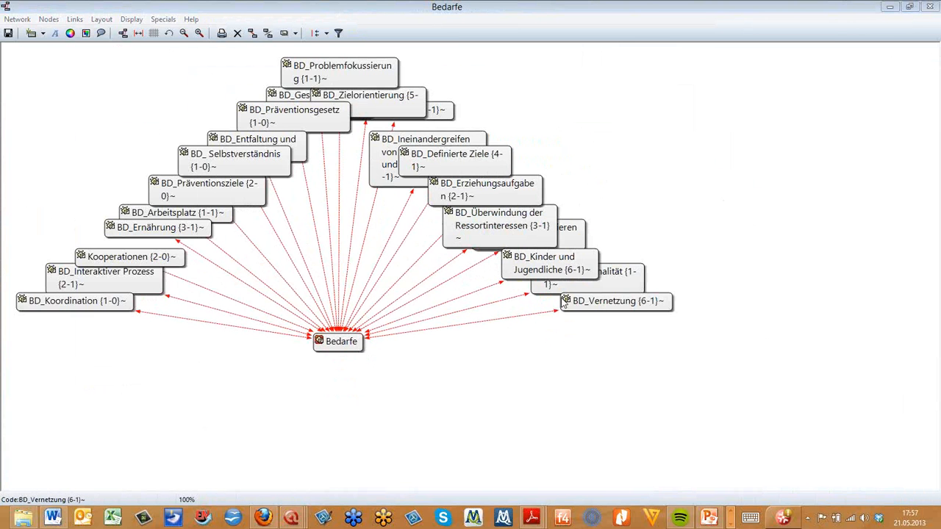
click(890, 6)
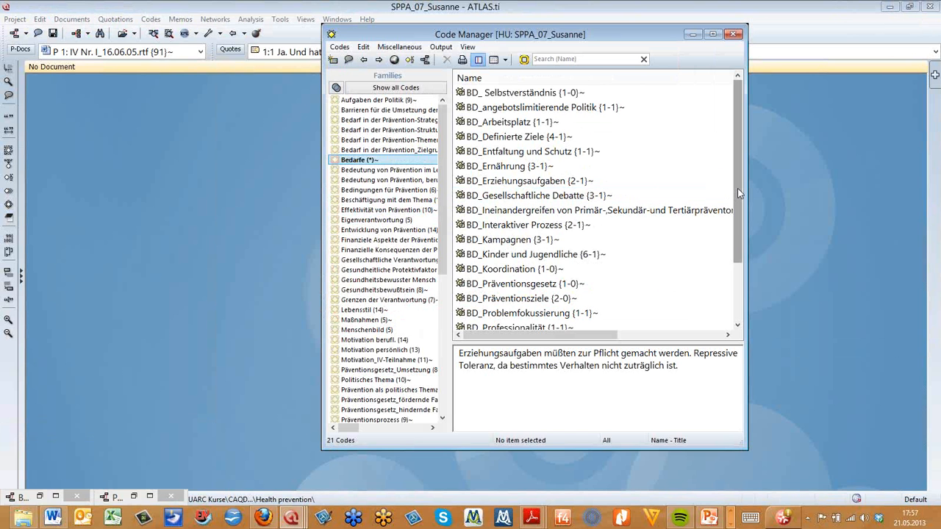
Scroll through the Bedarfe codes in the Code Manager, then switch to the Children & Happiness stage II 2 project window
drag(737, 188, 735, 252)
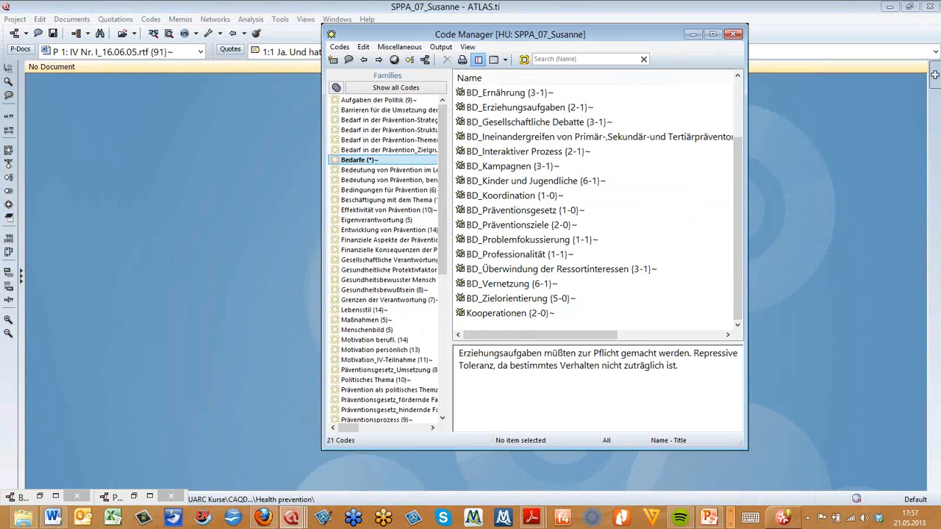
click(296, 519)
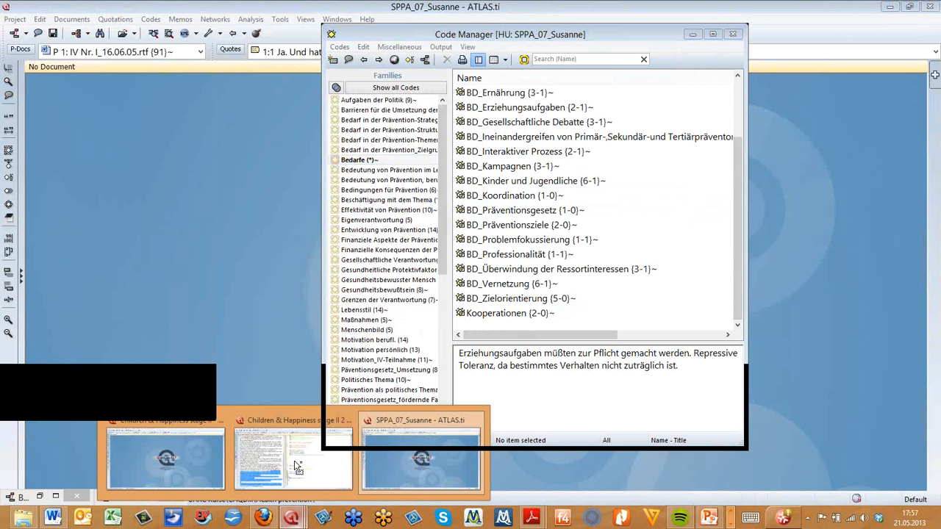
click(296, 466)
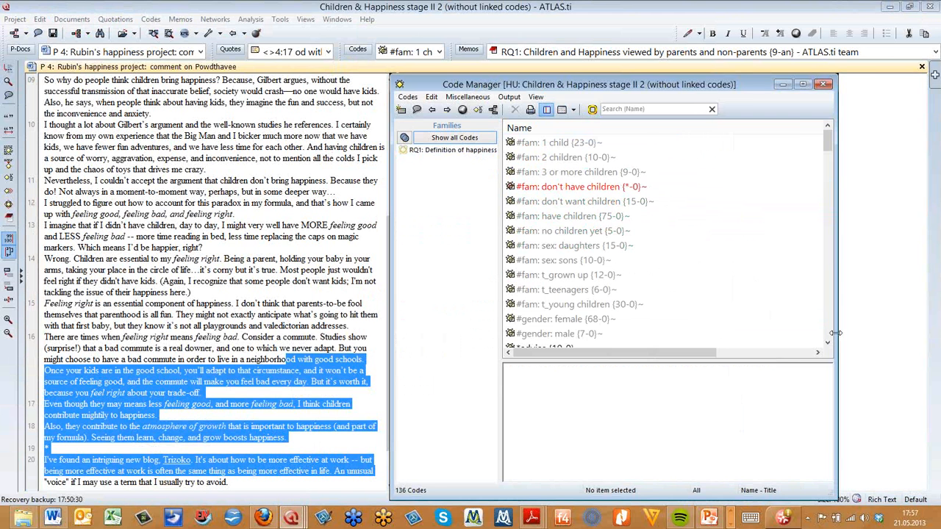
Narrow the Code Manager, scroll its coloured code list, enlarge the list pane and move the window aside
drag(836, 333, 720, 333)
scroll(717, 186, down, 5)
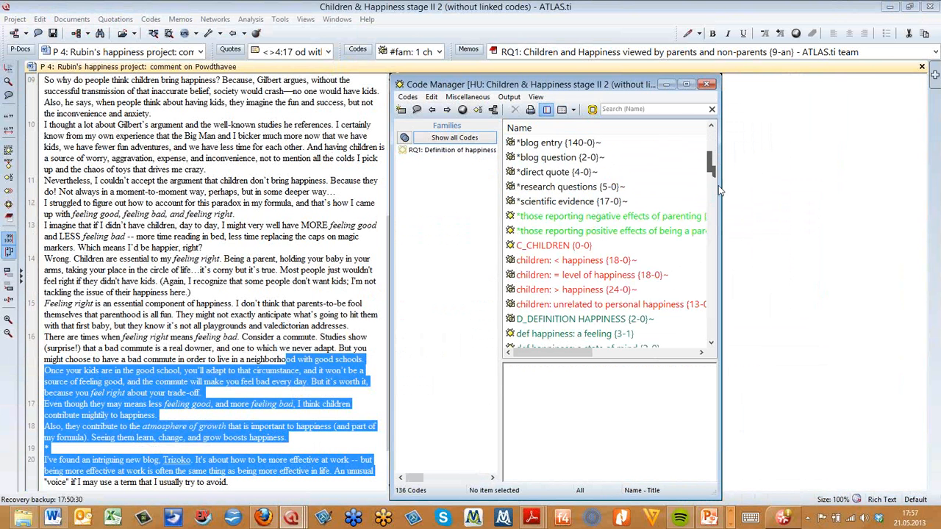
scroll(718, 186, down, 14)
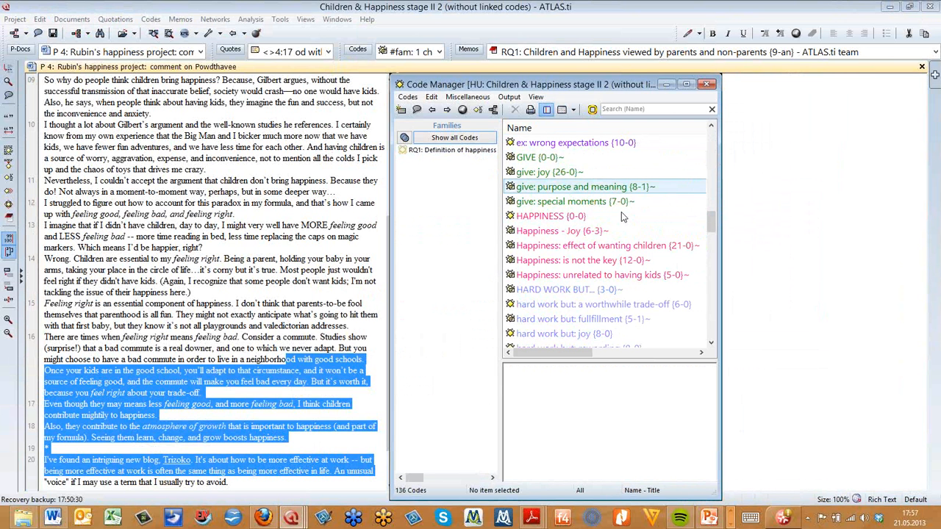
drag(629, 363, 634, 417)
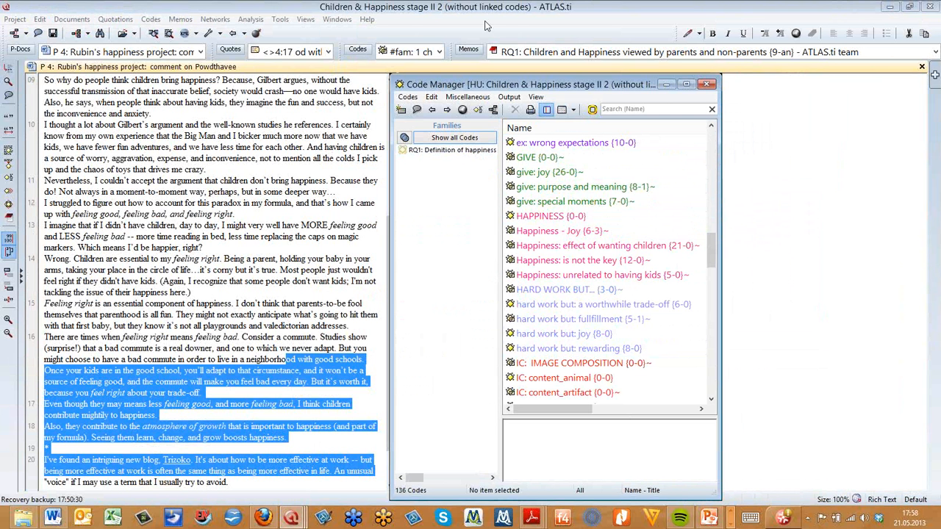
drag(509, 80, 487, 17)
click(764, 175)
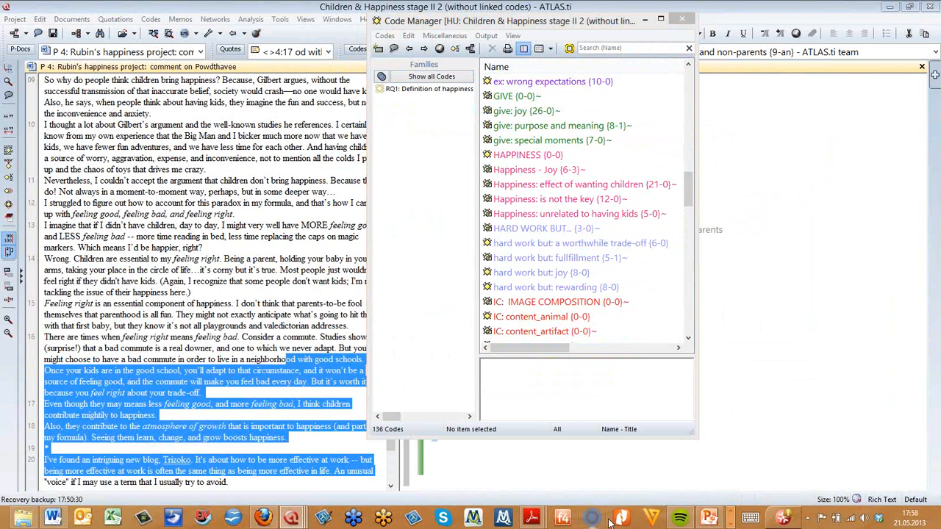
Switch to the Special topic Network View webinar presentation and page back to the title slide, then forward to the Overview slide
click(710, 519)
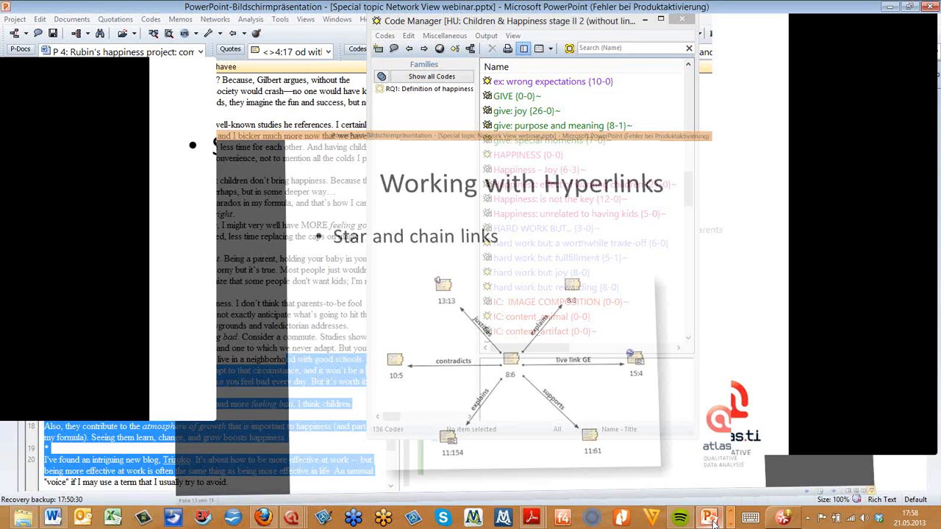
click(844, 499)
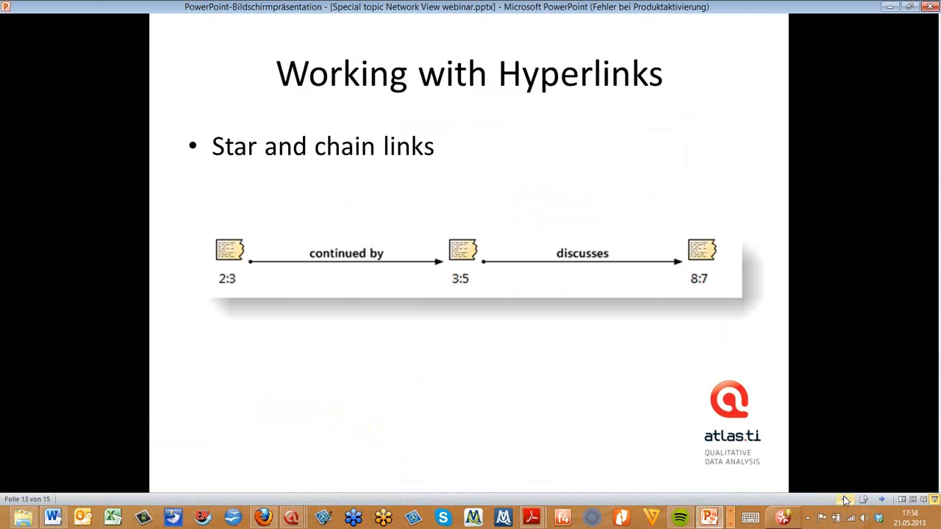
click(843, 499)
click(844, 499)
click(842, 499)
click(842, 499)
click(843, 499)
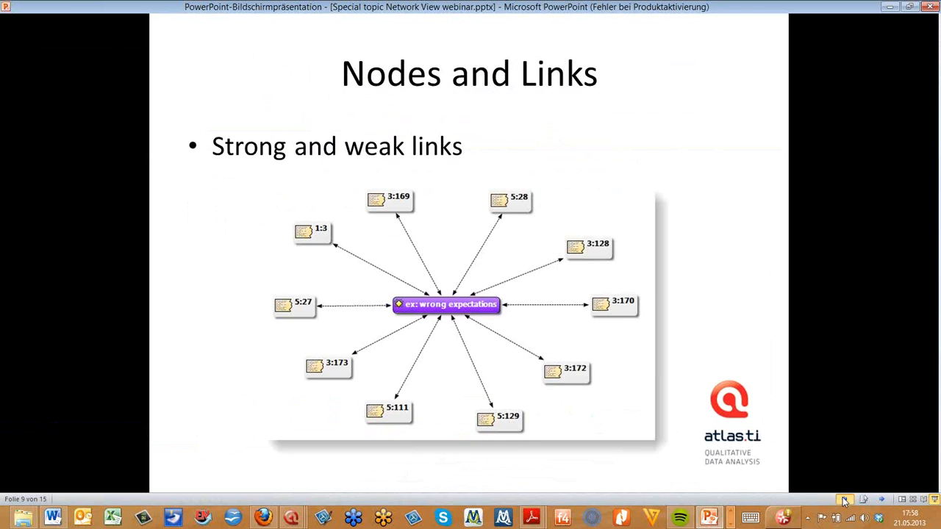
click(843, 499)
click(843, 499)
click(843, 499)
click(843, 498)
click(843, 499)
click(843, 499)
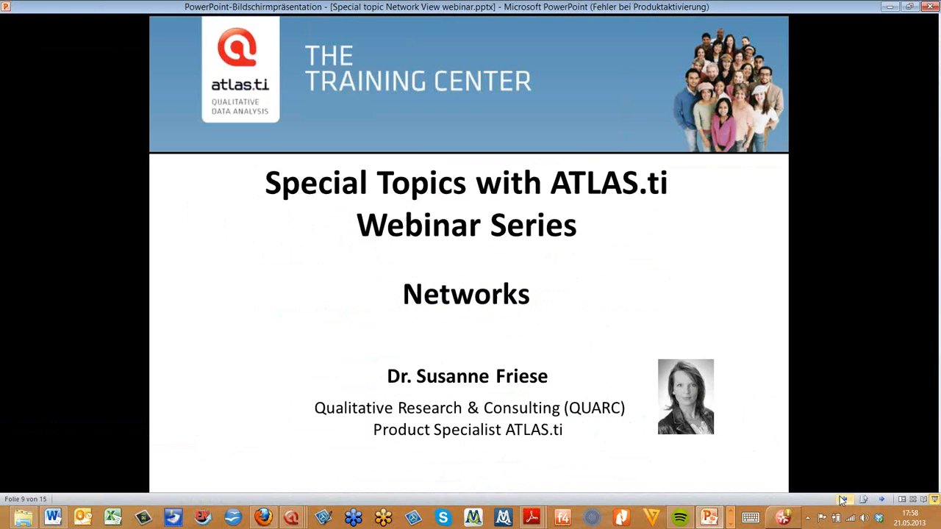
click(881, 499)
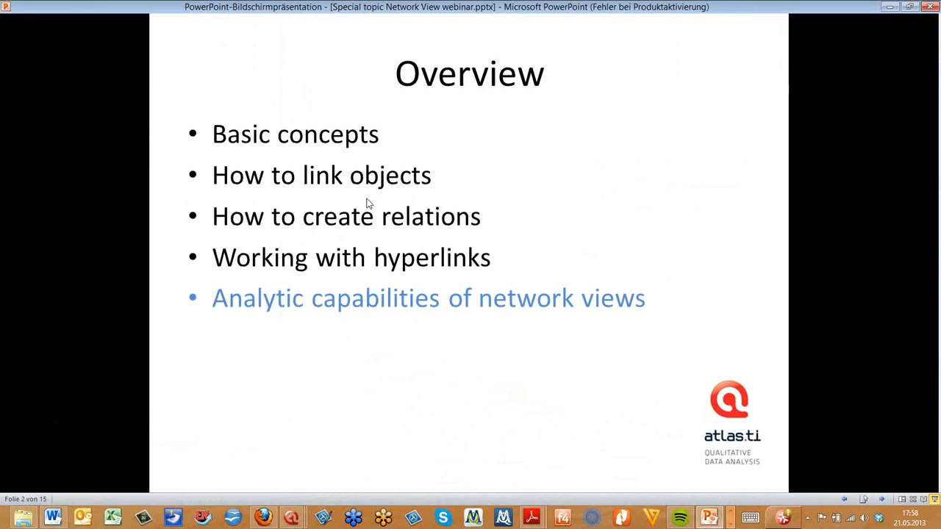
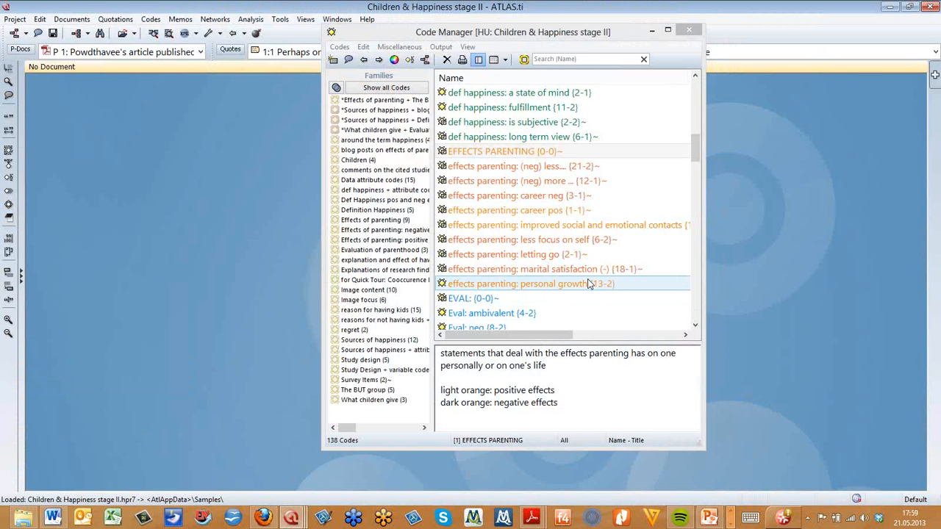
Close and reopen the Code Manager, then filter it by the for Quick Tour: Cooccurence Example code family
click(695, 33)
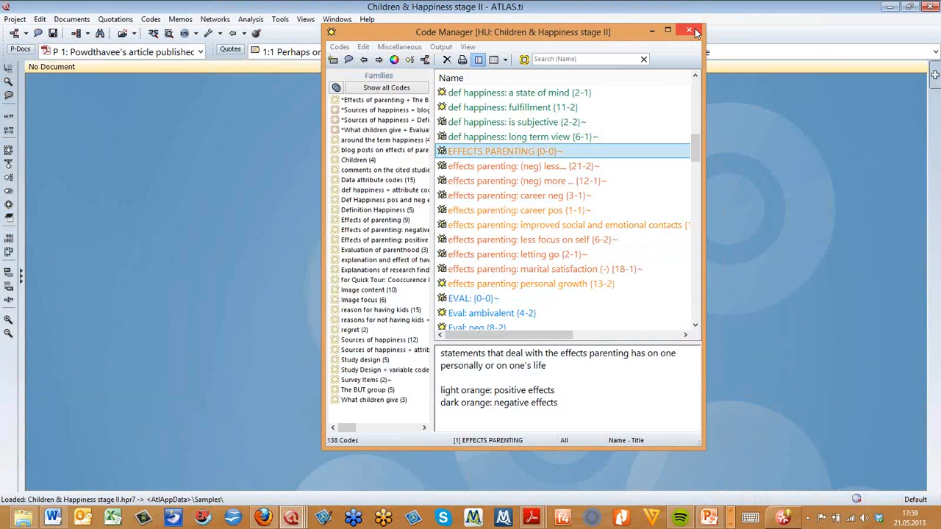
click(695, 32)
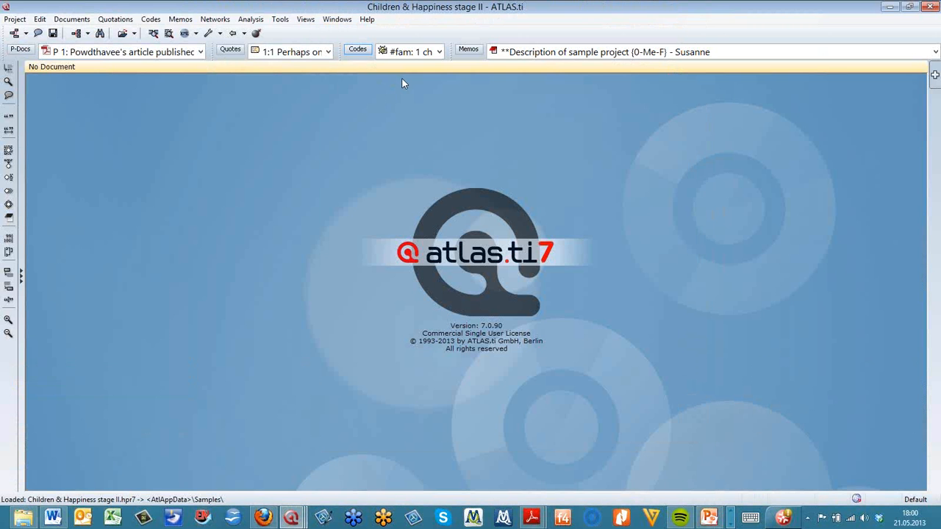
click(357, 50)
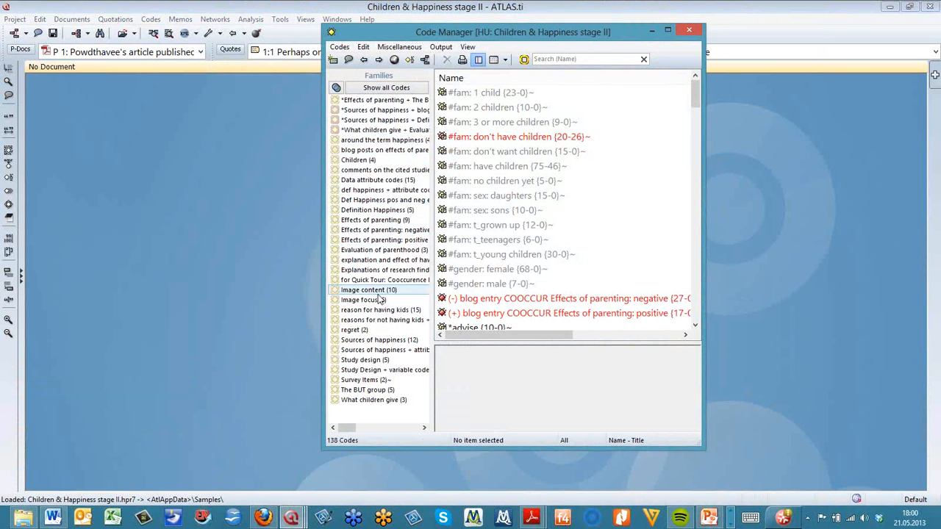
click(359, 282)
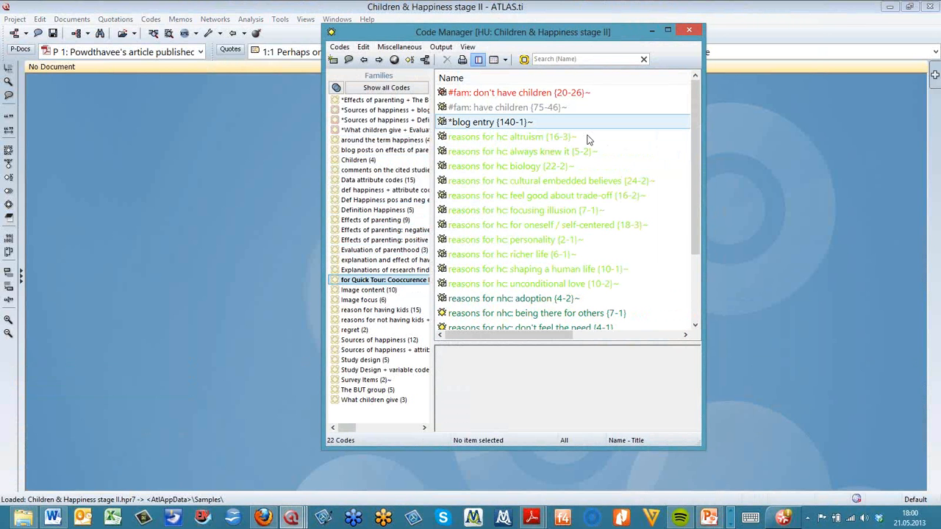
Enlarge the Code Manager window and its code list pane
drag(697, 434, 706, 453)
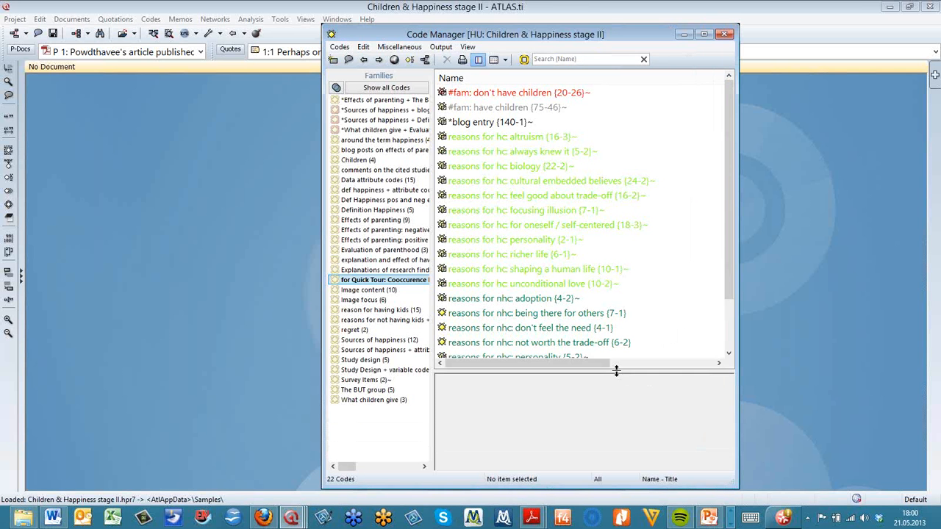
drag(613, 370, 620, 422)
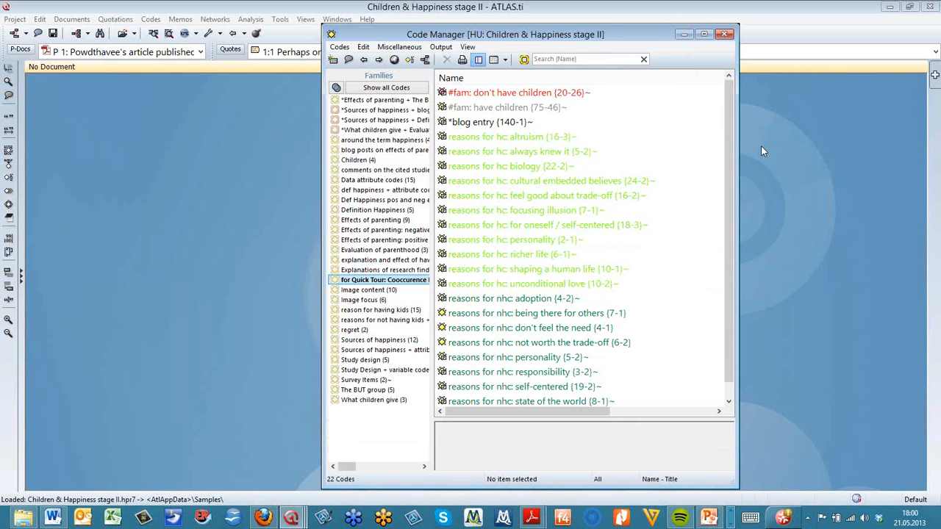
drag(729, 165, 738, 179)
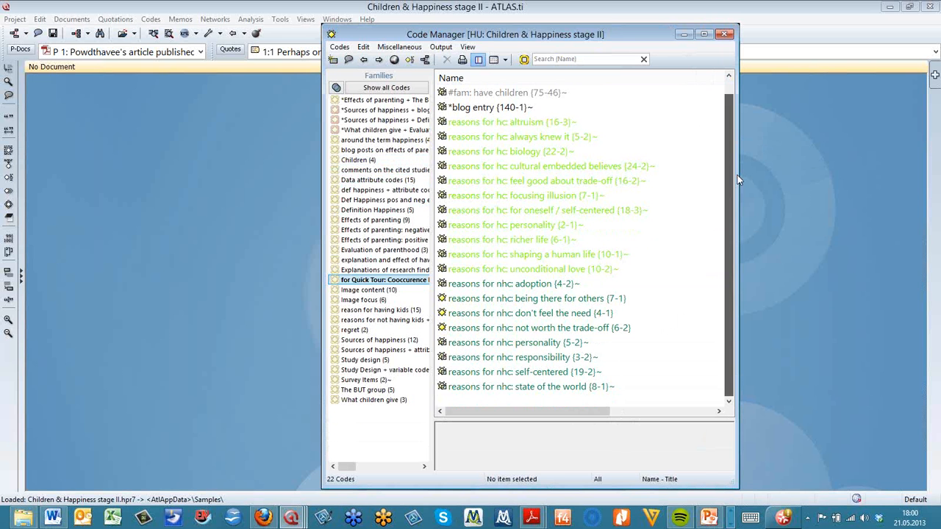
Select all eleven reasons for hc codes and set their colour to blue
click(579, 269)
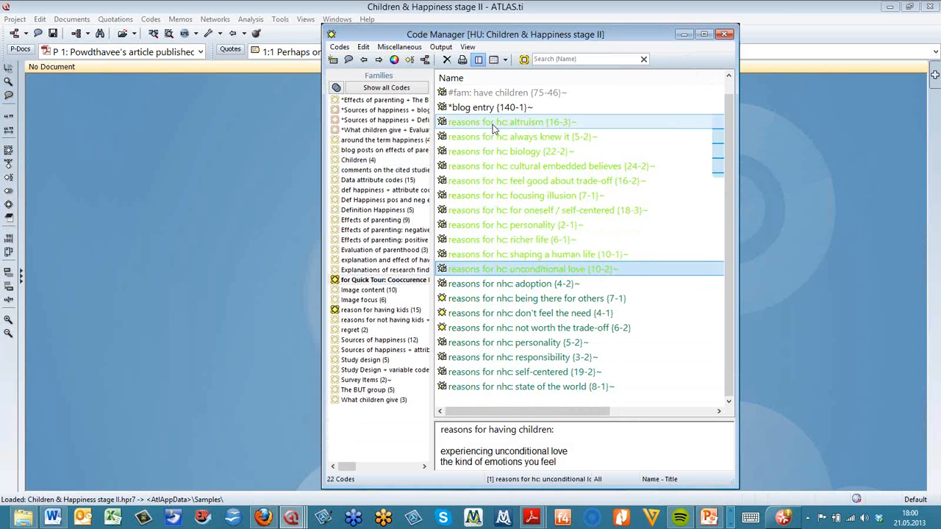
shift+click(492, 125)
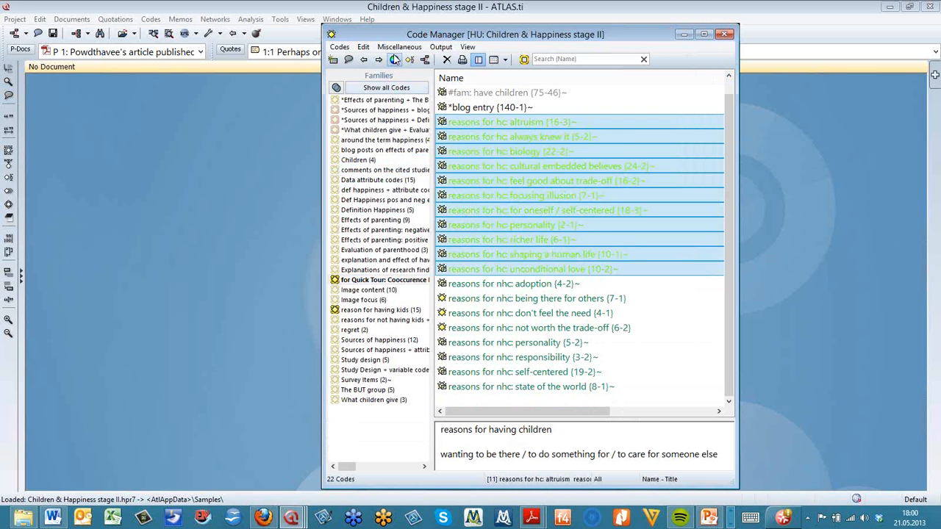
click(395, 59)
click(401, 127)
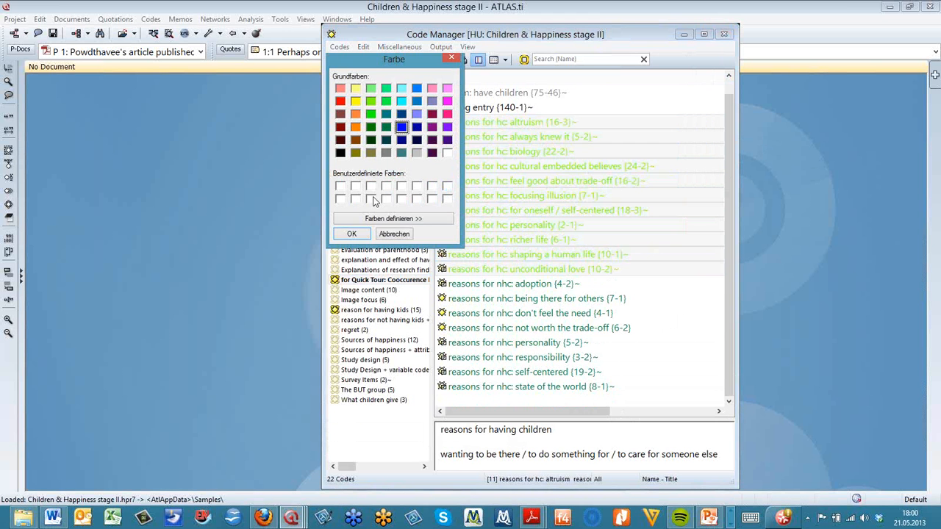
click(352, 234)
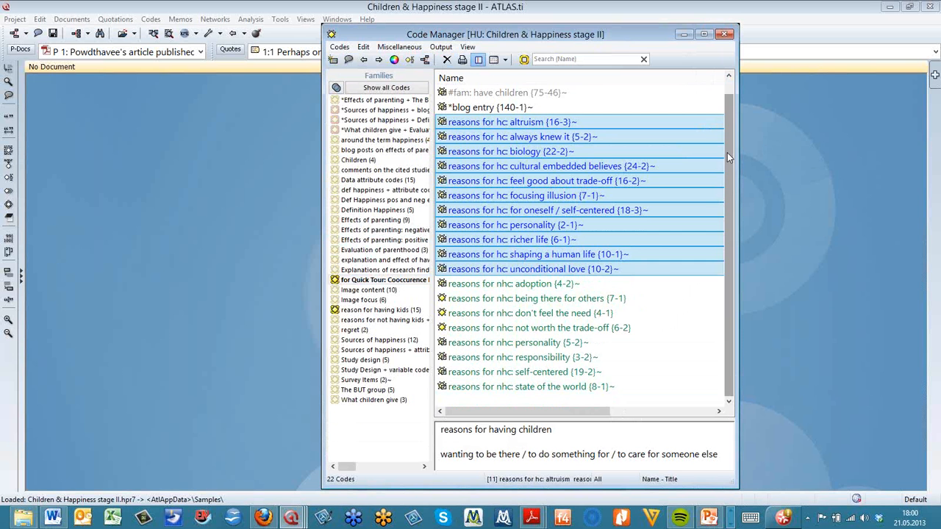
Open the Code Family Manager, enlarge its window and widen the Name column
drag(727, 152, 725, 137)
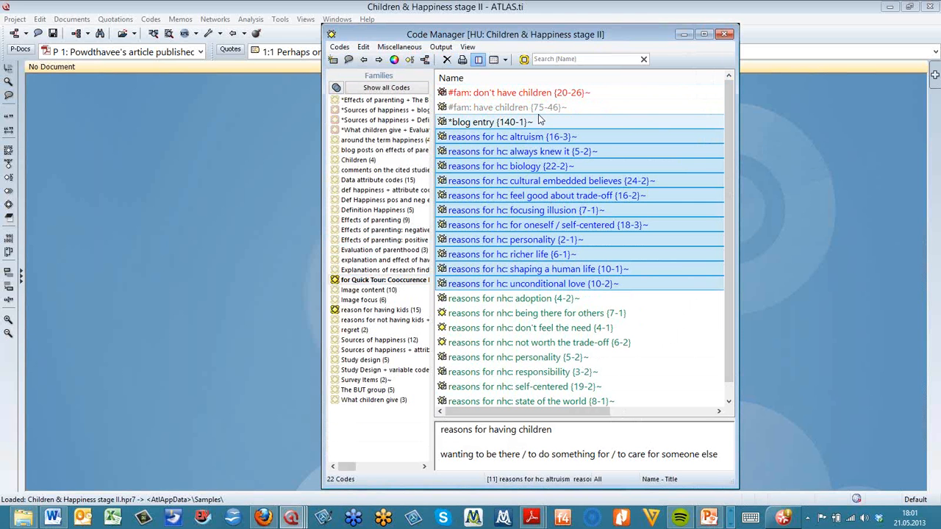
click(525, 64)
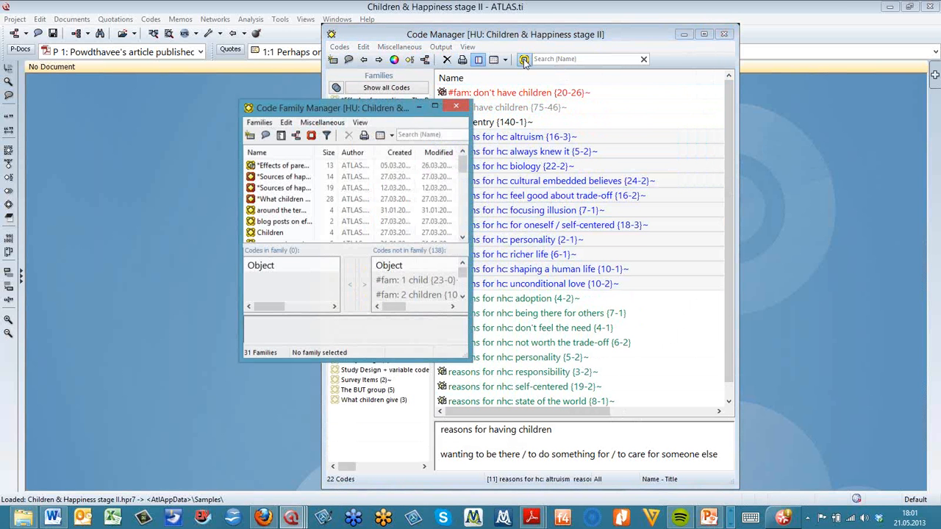
click(319, 190)
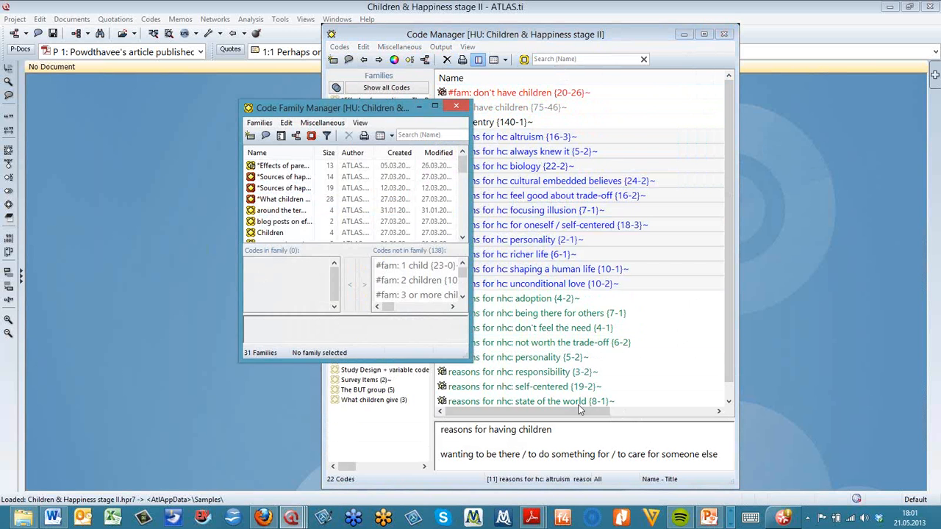
drag(467, 355, 610, 420)
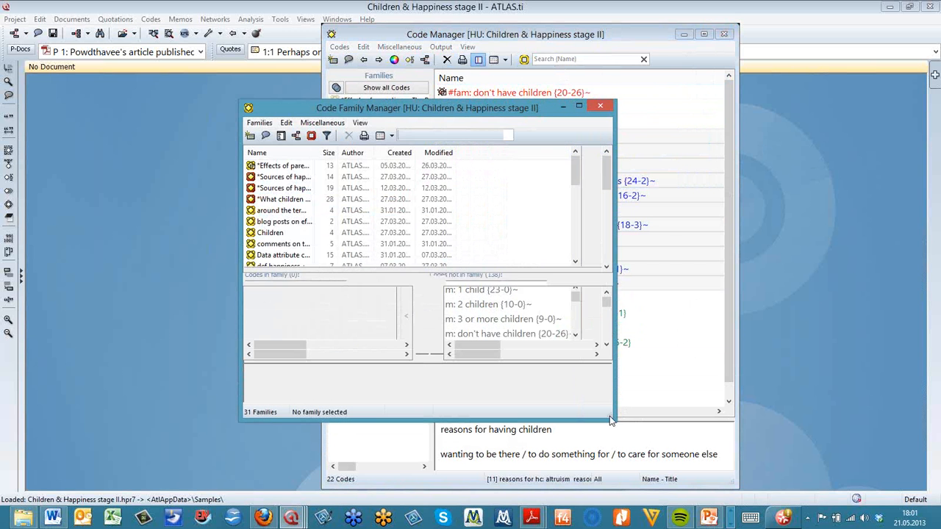
click(290, 245)
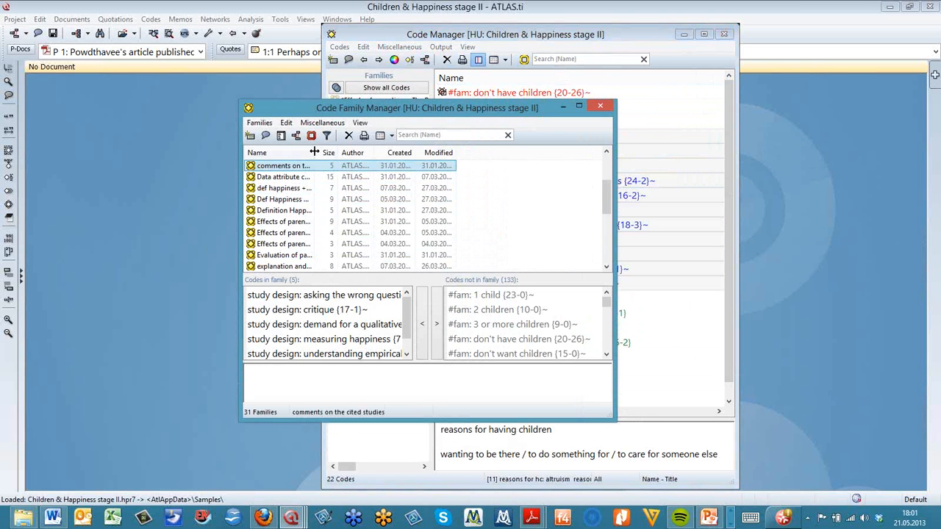
drag(313, 152, 383, 155)
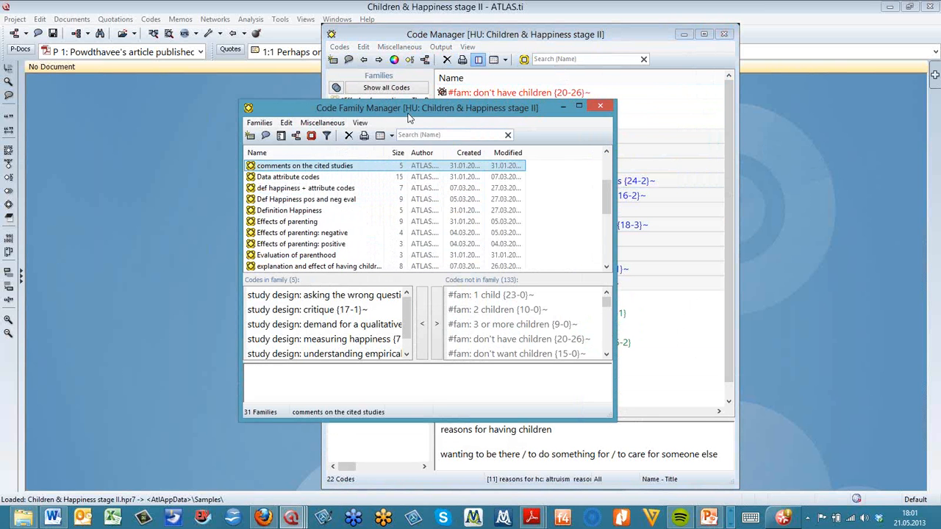
drag(410, 117, 449, 109)
click(650, 261)
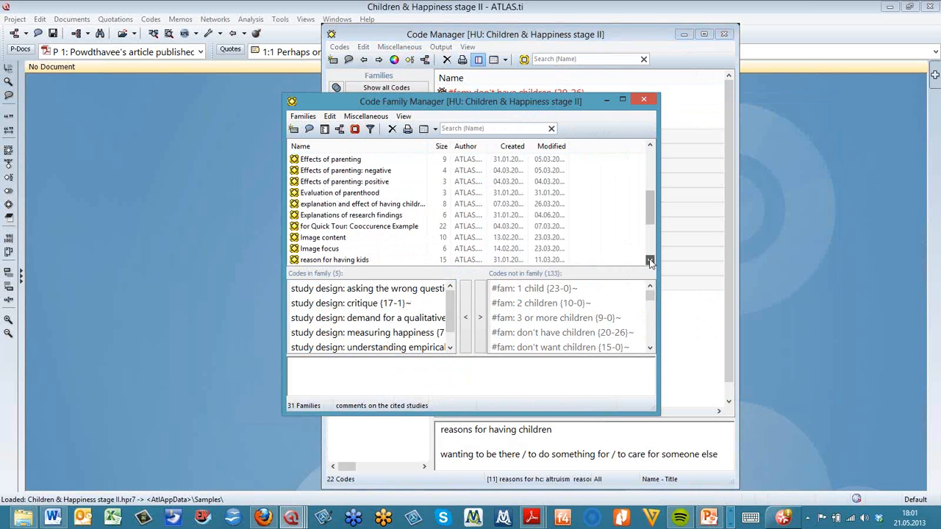
Select the for Quick Tour: Cooccurence Example family and remove the *blog entry code from it
click(369, 229)
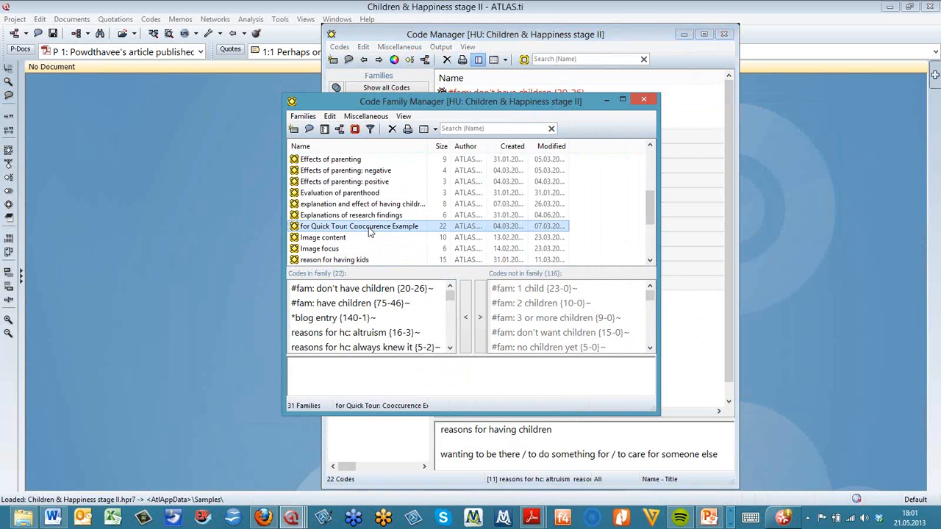
click(369, 228)
drag(356, 107, 303, 73)
click(330, 287)
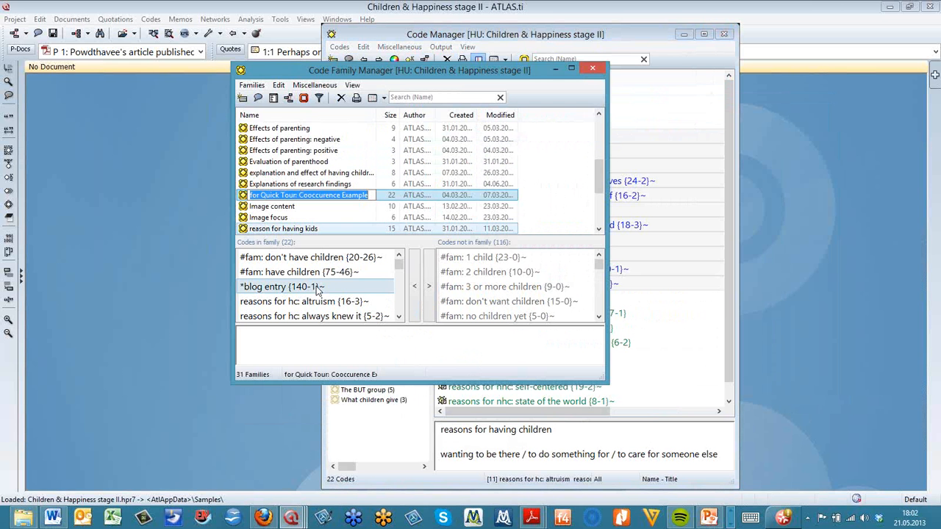
click(415, 286)
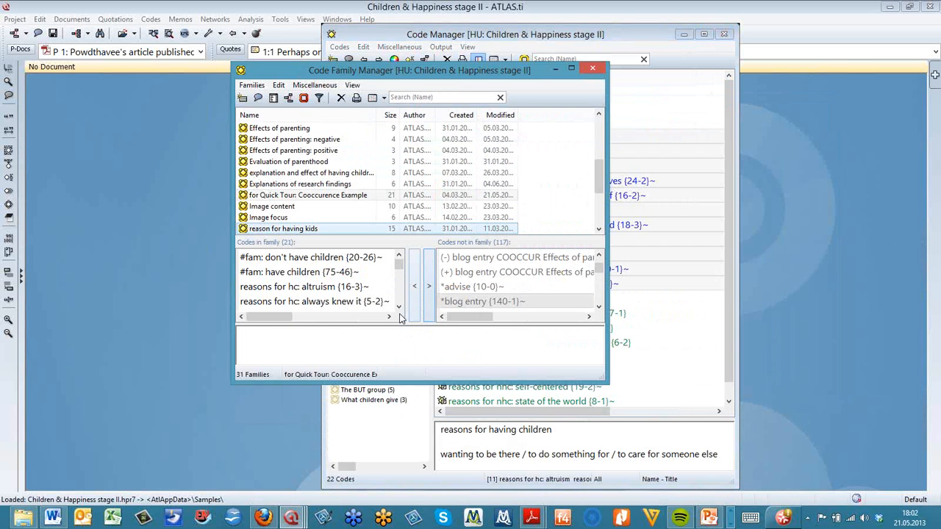
Select a range of reasons for nhc codes in the family and remove them from it
scroll(400, 316, down, 1)
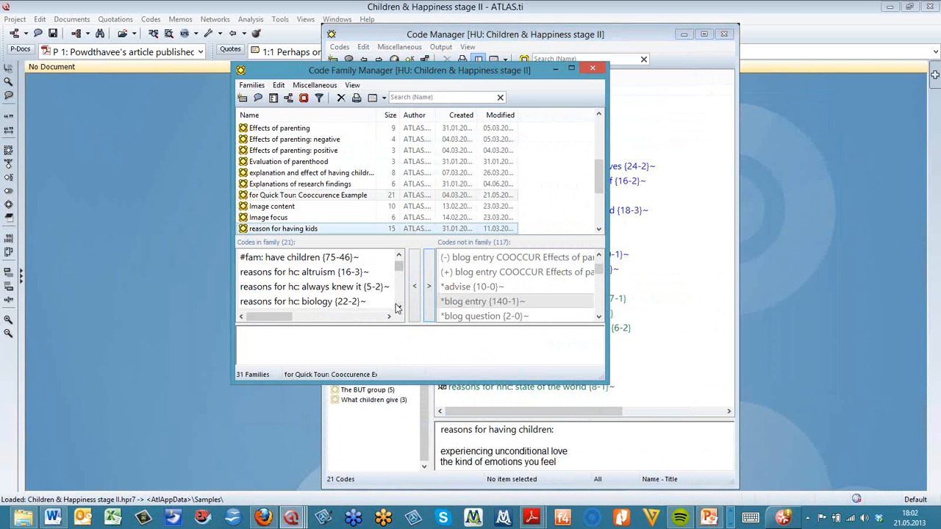
scroll(397, 309, down, 3)
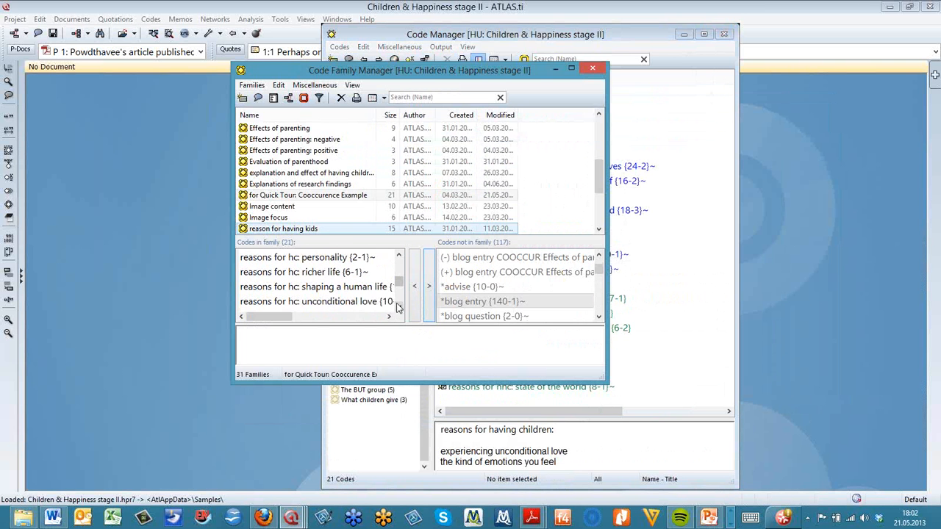
scroll(397, 309, down, 2)
click(378, 292)
click(399, 306)
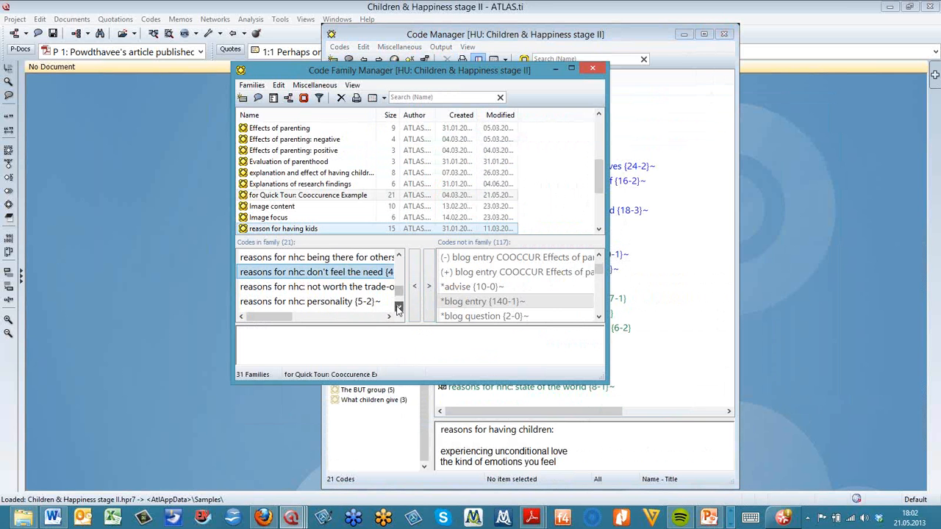
scroll(399, 306, down, 1)
shift+click(366, 303)
click(429, 288)
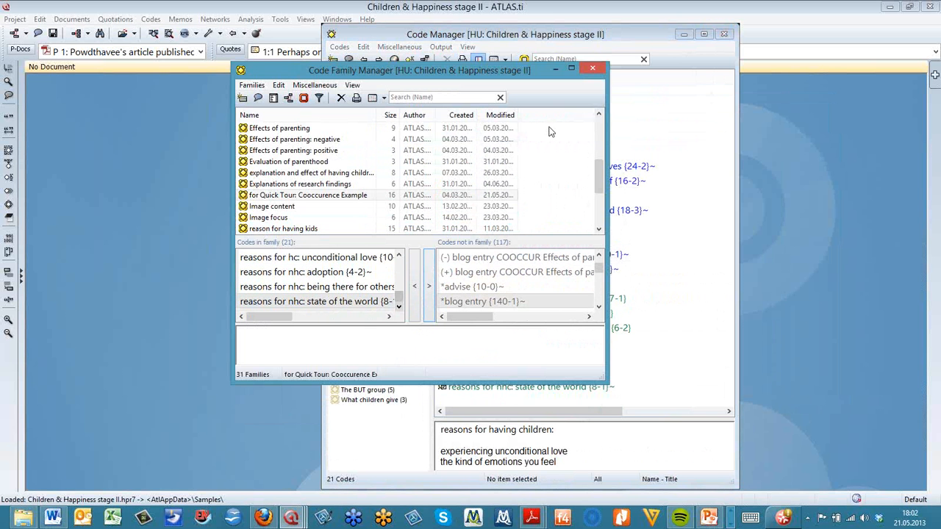
Remove the remaining reasons for nhc codes from the family and close the Code Family Manager
click(303, 288)
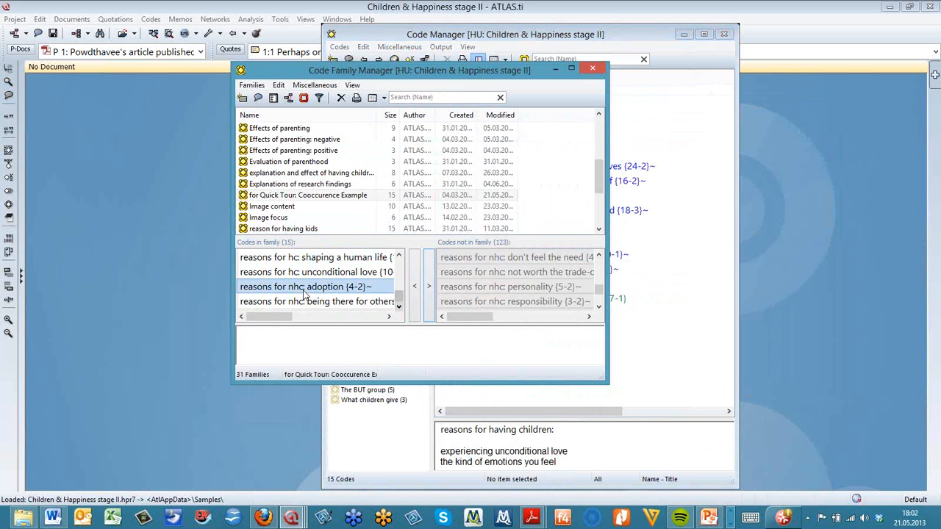
double_click(309, 304)
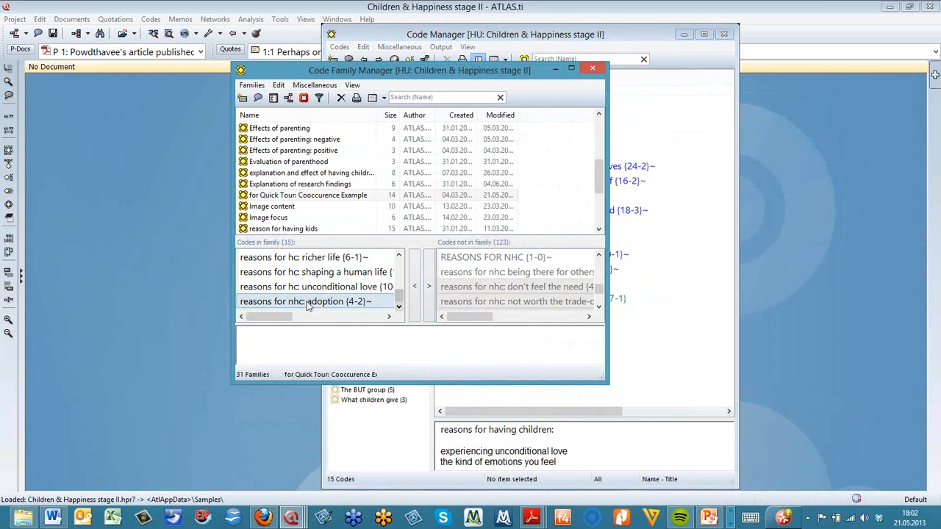
double_click(310, 303)
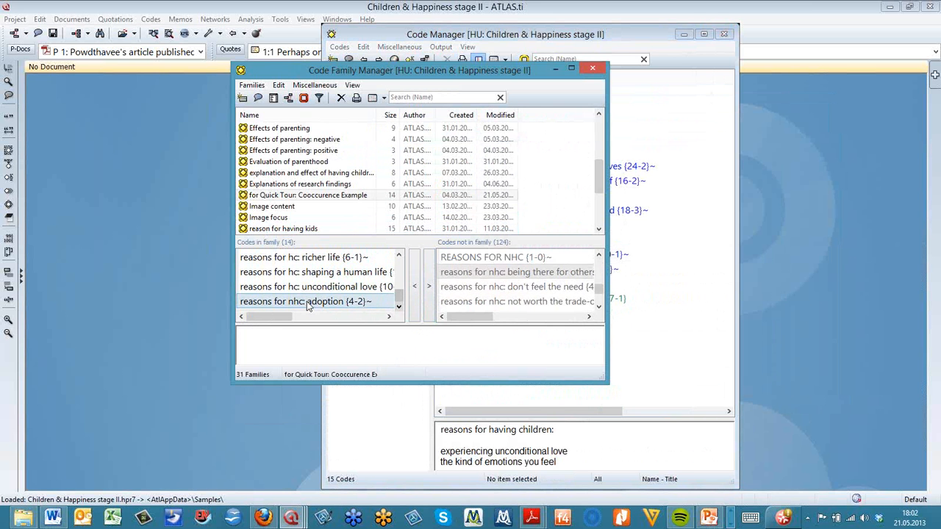
click(593, 72)
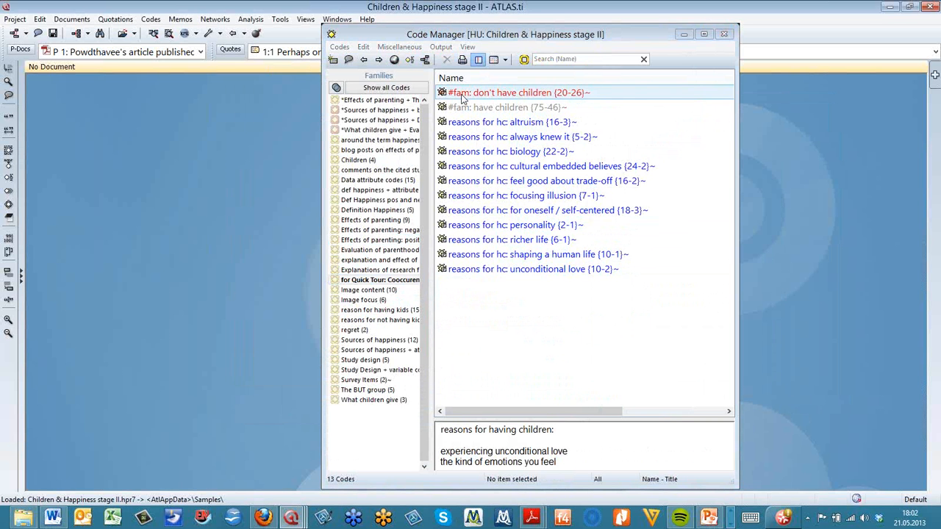
Open a network view on the reasons for hc: biology code
click(463, 125)
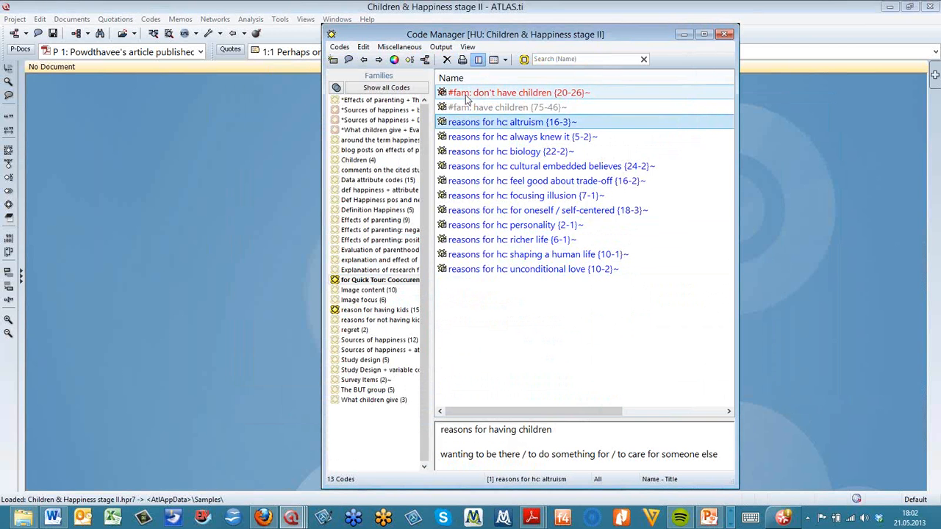
click(453, 96)
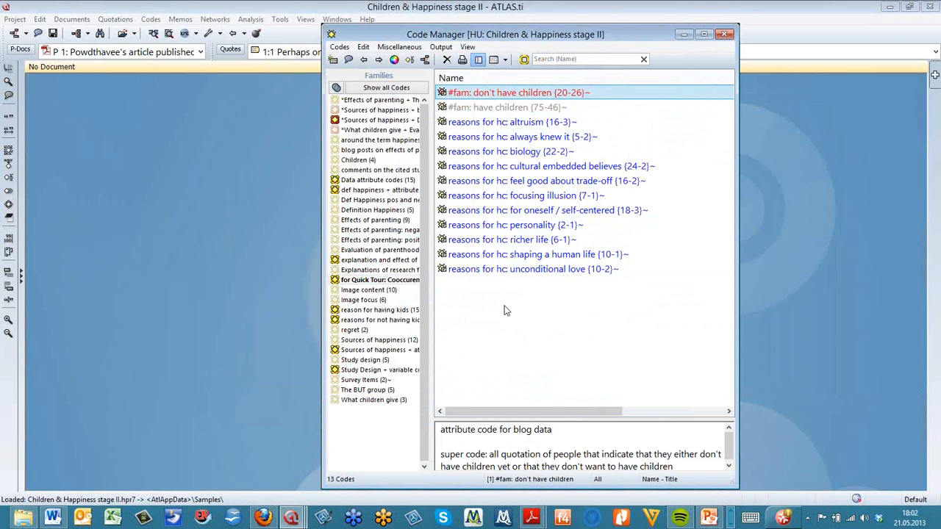
click(482, 151)
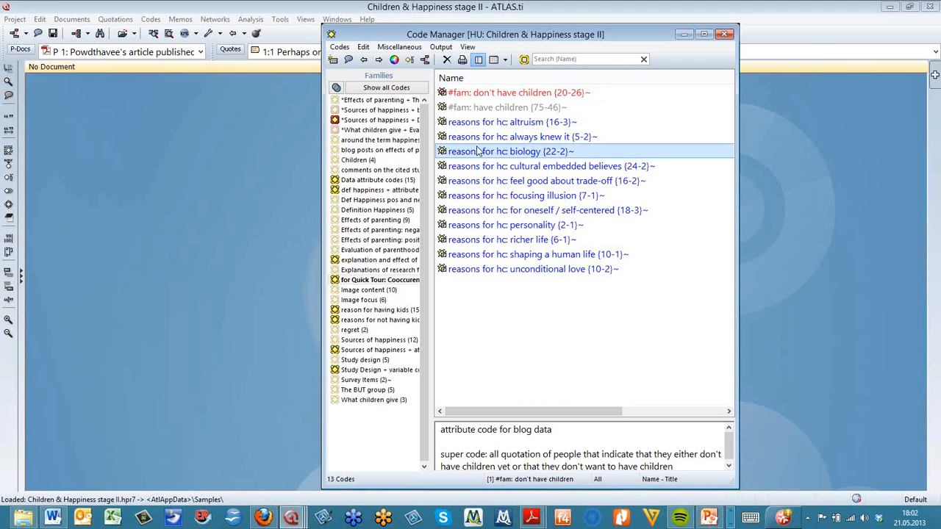
click(423, 60)
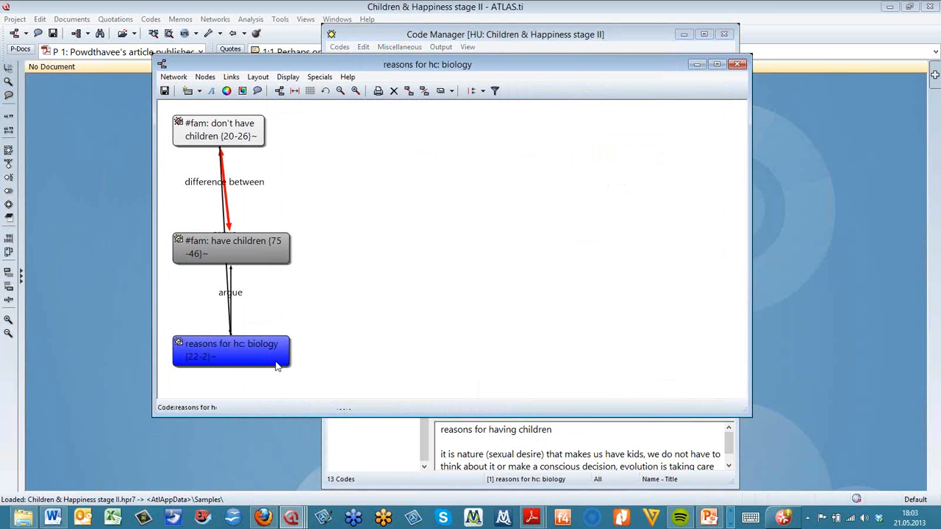
Move the reasons for hc: biology node beside the two #fam codes and import its co-occurring codes
drag(273, 362, 433, 180)
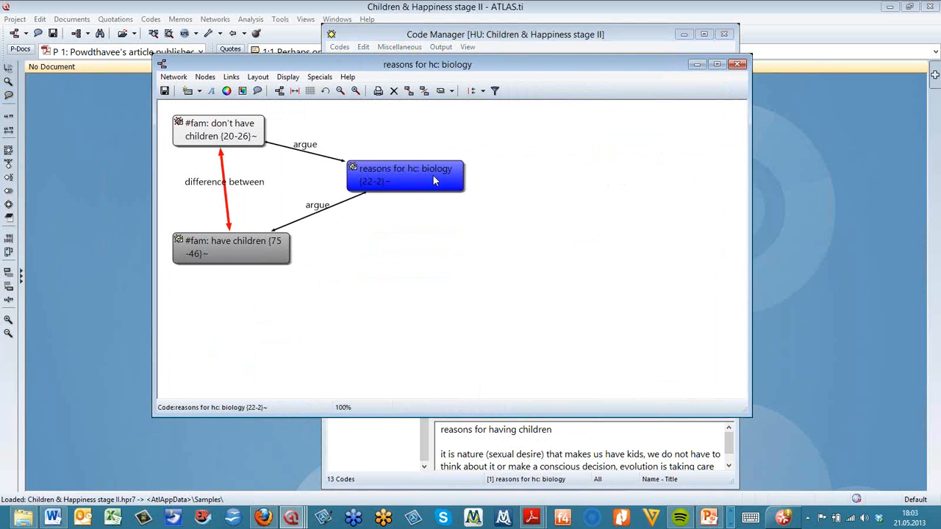
right_click(434, 180)
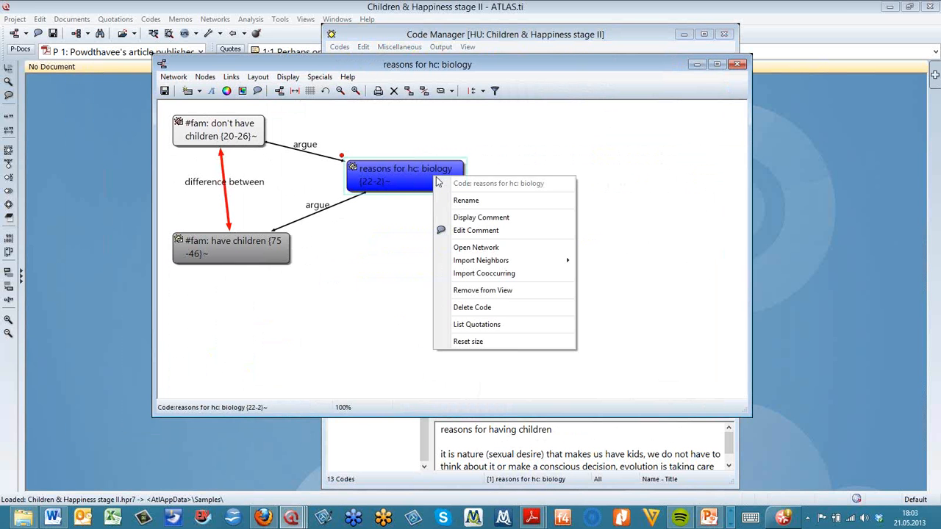
click(516, 274)
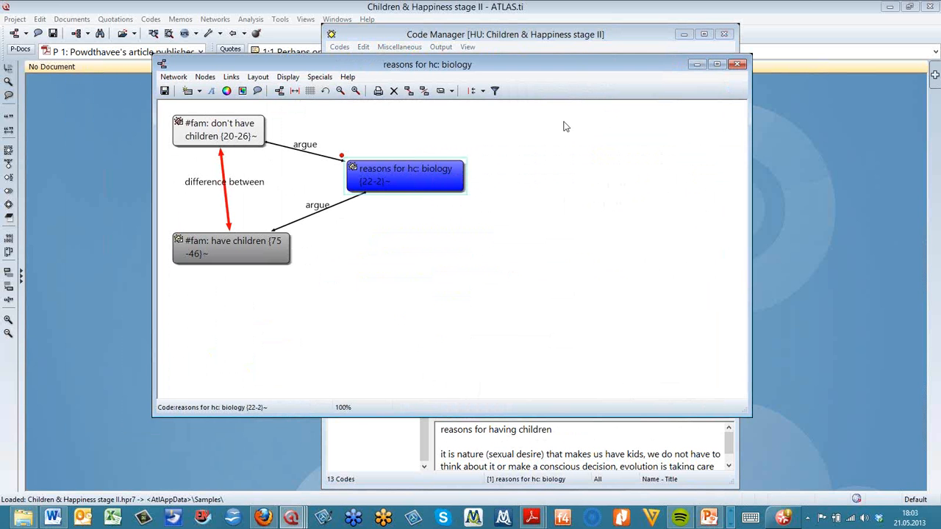
Maximize the network view and apply the semantic layout to the imported codes
drag(579, 66, 579, 42)
click(700, 46)
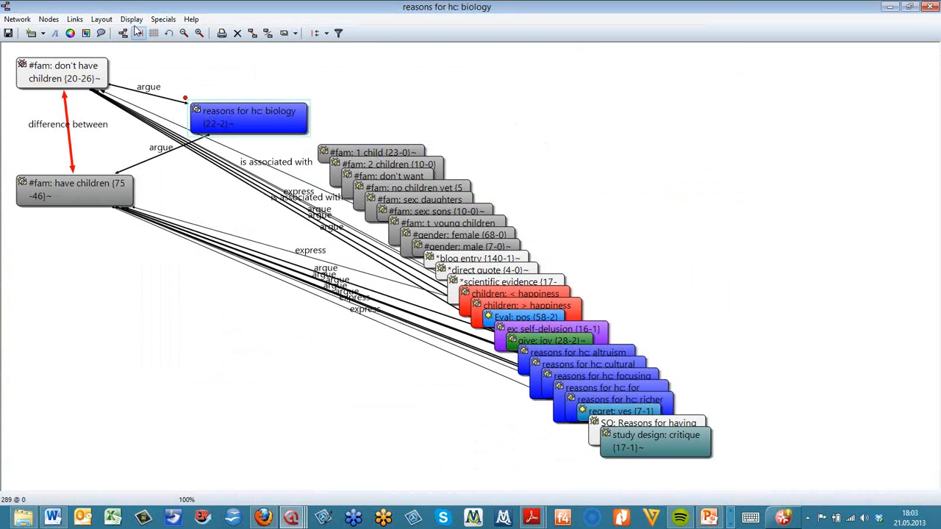
click(102, 20)
click(105, 33)
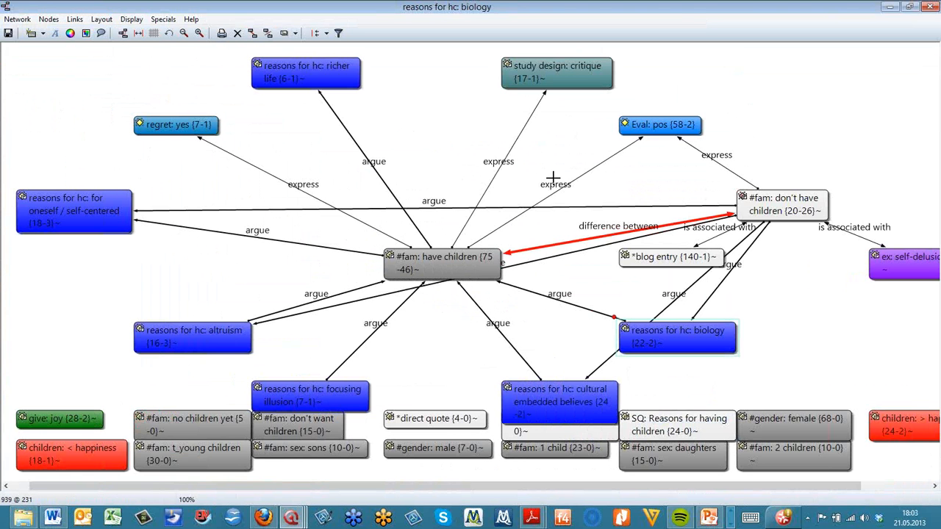
Close the network view without saving its changes
click(932, 7)
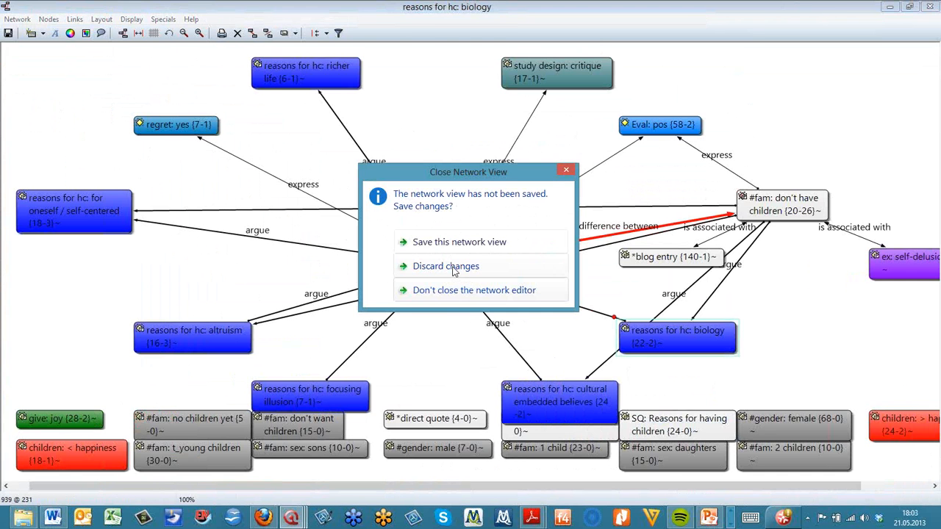
click(453, 270)
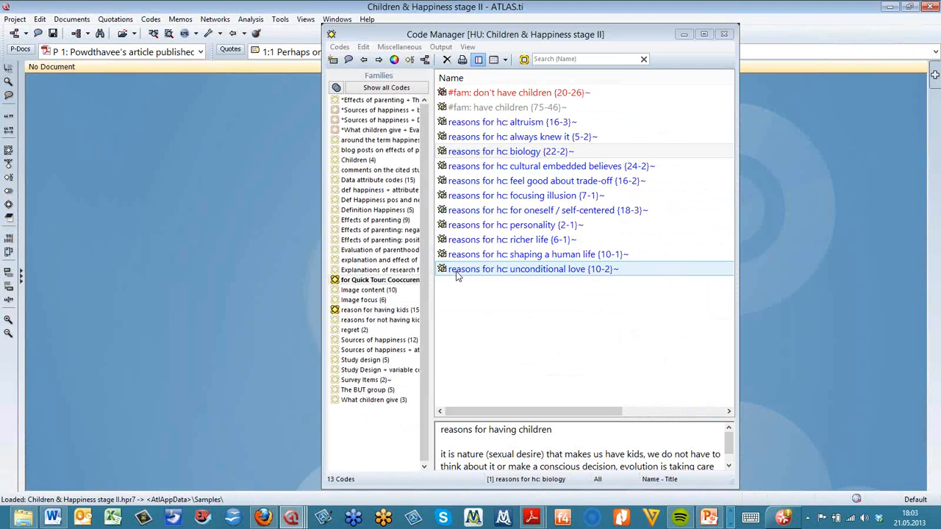
Set the for Quick Tour: Cooccurence Example family as a global filter
right_click(409, 284)
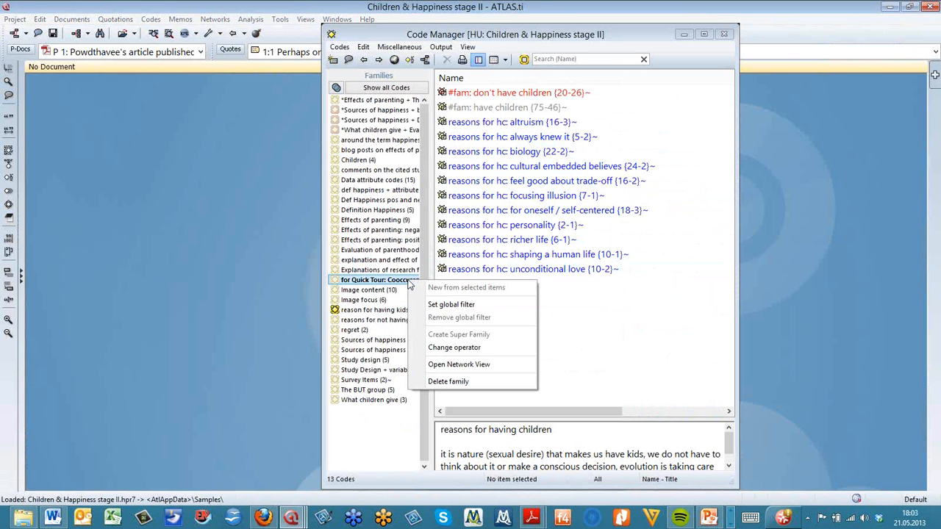
click(454, 305)
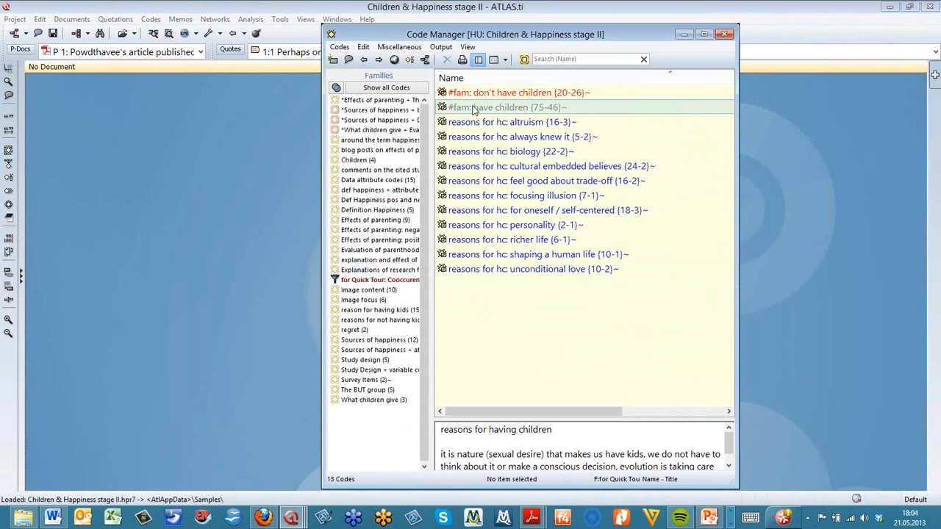
Create a new network view named t1
click(215, 20)
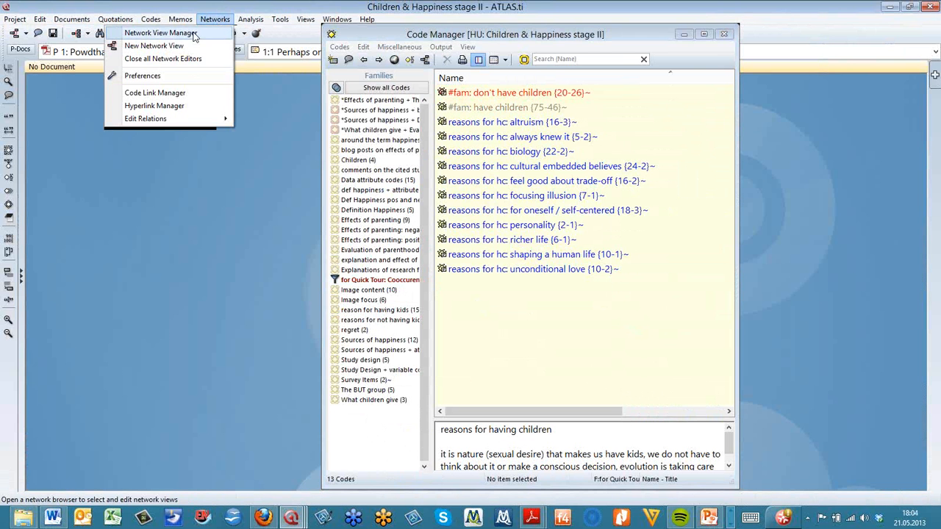
click(168, 50)
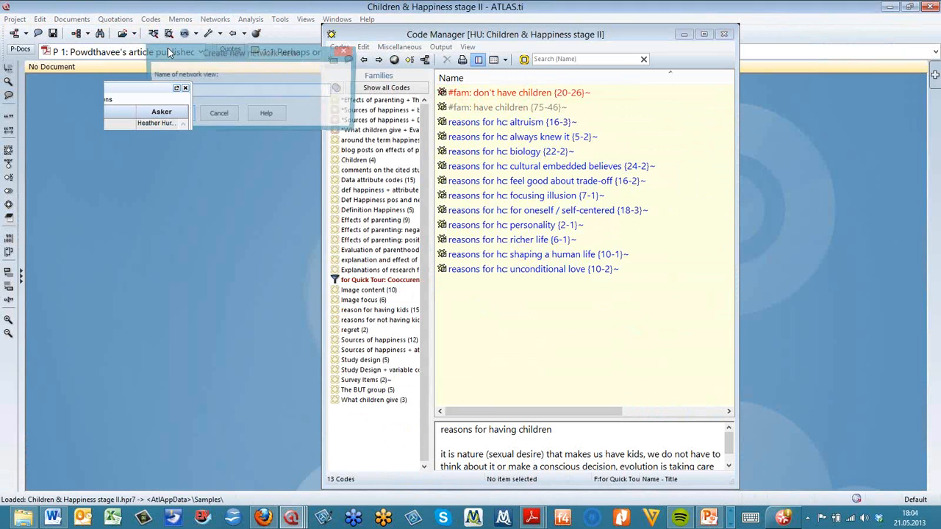
text(t1)
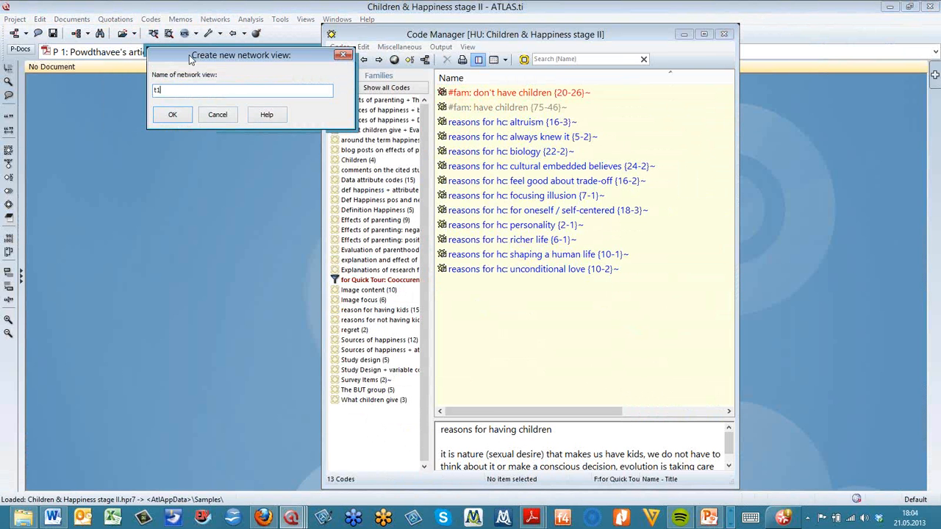
drag(197, 59, 243, 118)
click(217, 180)
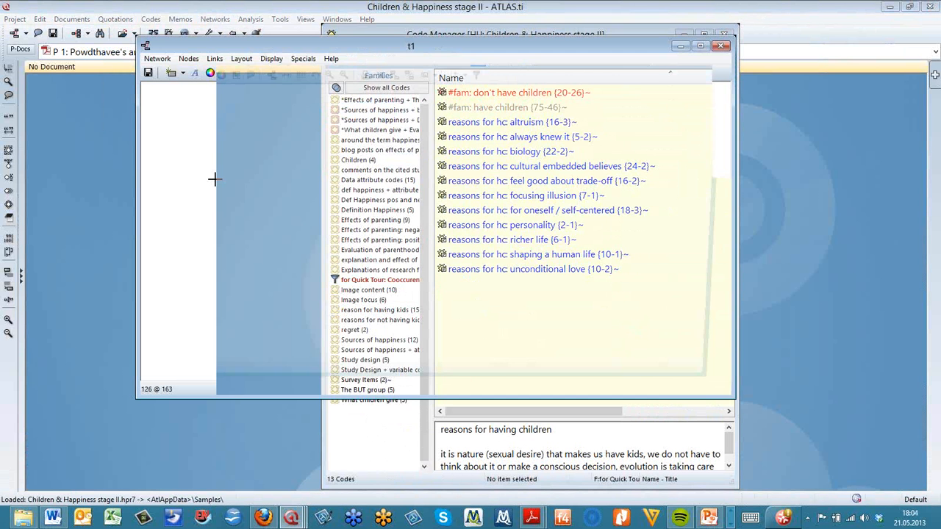
Add the #fam: have children code from the Code Manager to the t1 network view
drag(460, 47, 466, 189)
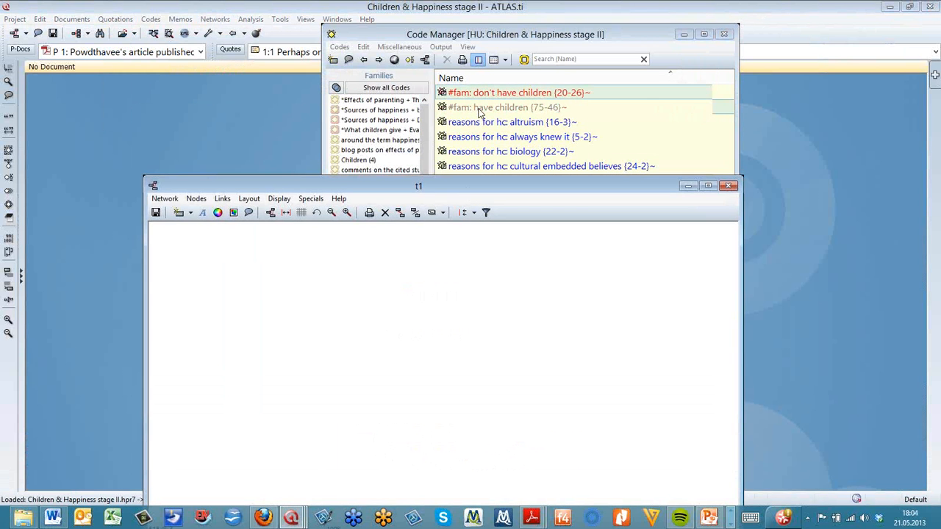
drag(479, 107, 266, 295)
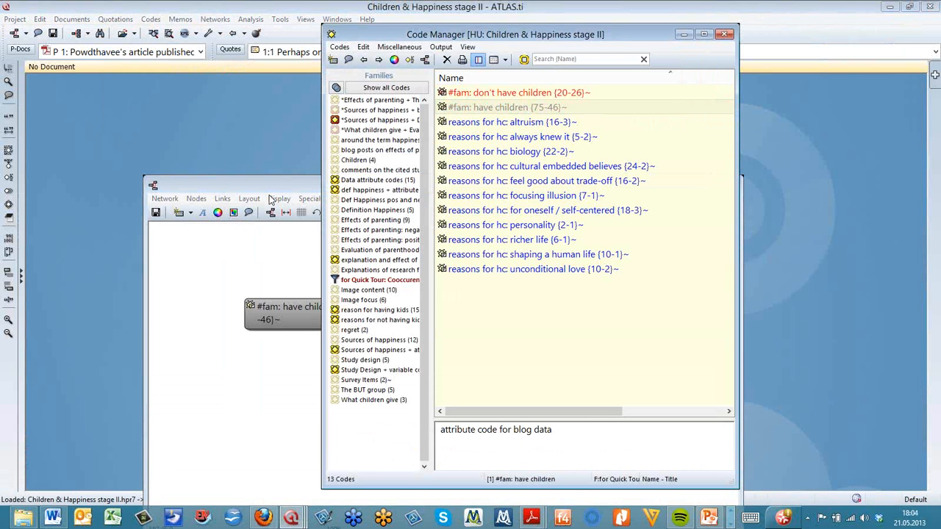
drag(273, 185, 277, 120)
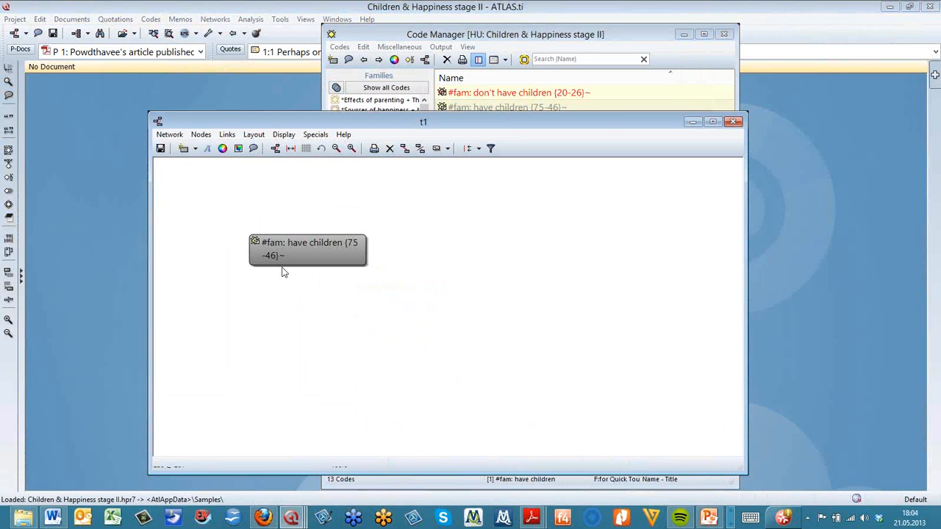
Import the co-occurring codes of the #fam: have children node
right_click(346, 244)
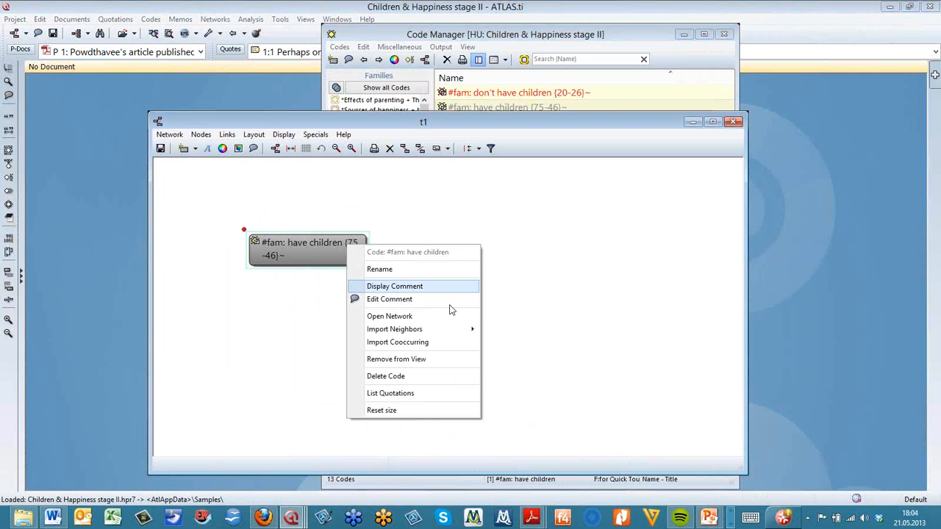
click(447, 342)
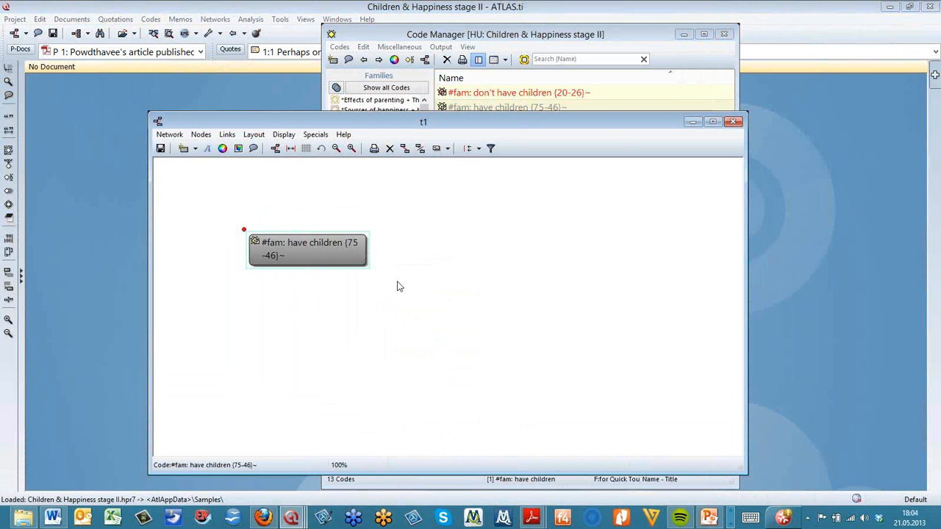
key(ctrl+n)
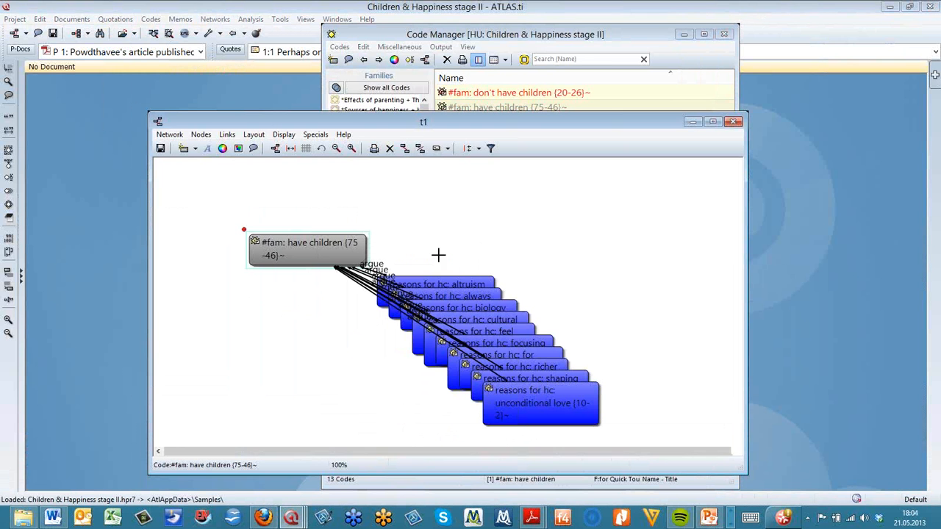
Move the #fam: have children node, apply the semantic layout, and minimize the t1 view
drag(263, 258, 227, 395)
click(255, 331)
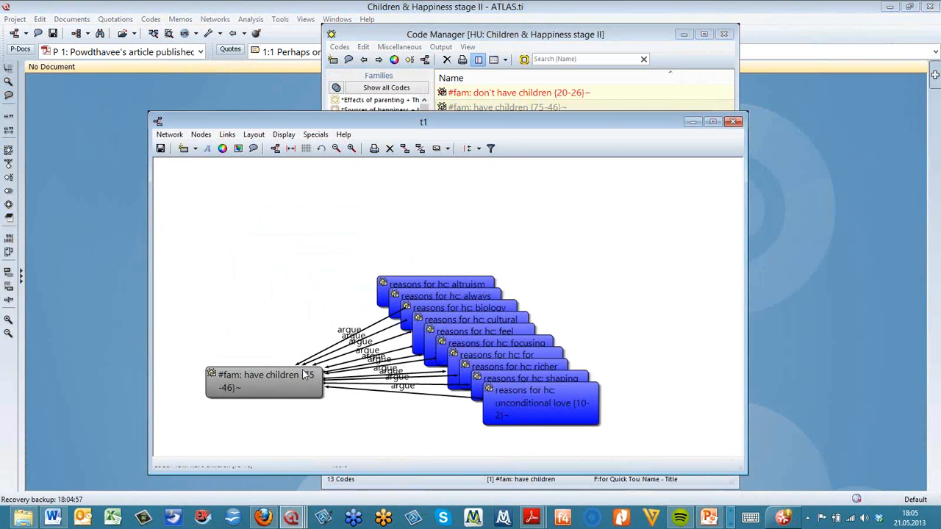
click(257, 136)
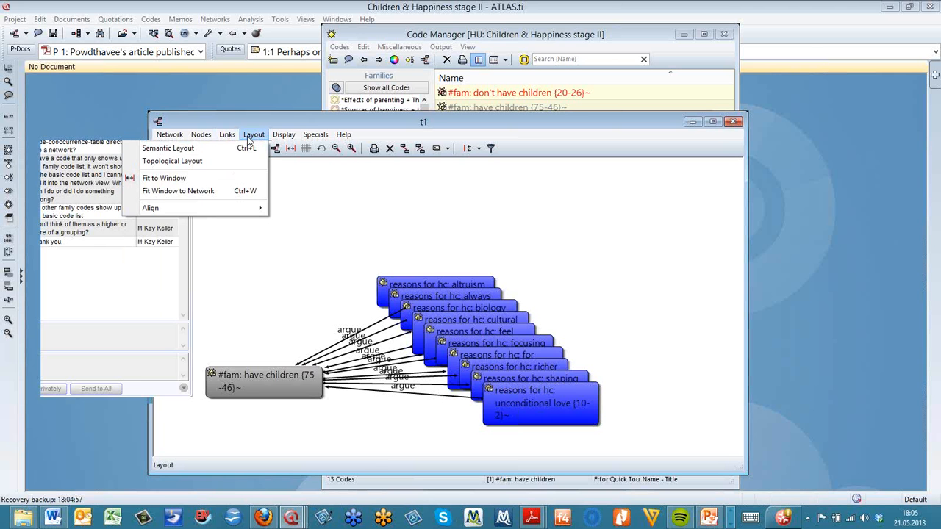
click(246, 149)
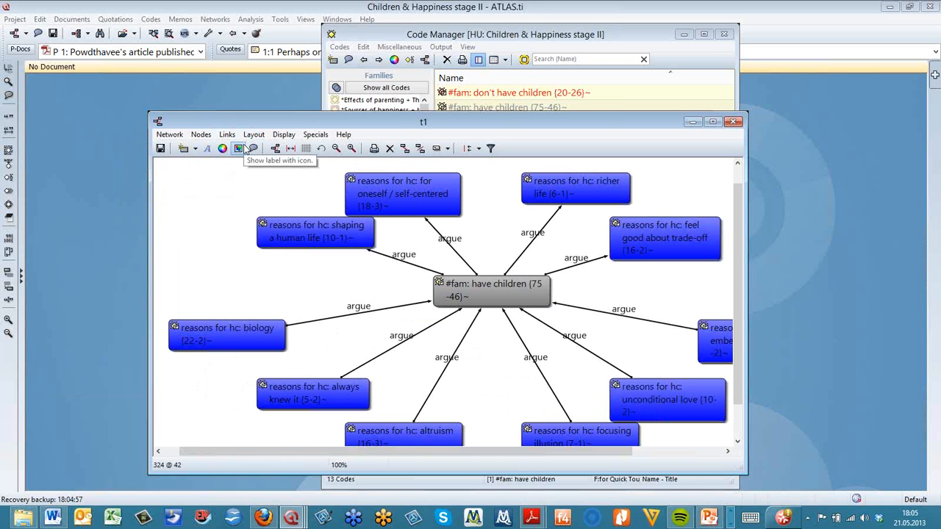
click(693, 122)
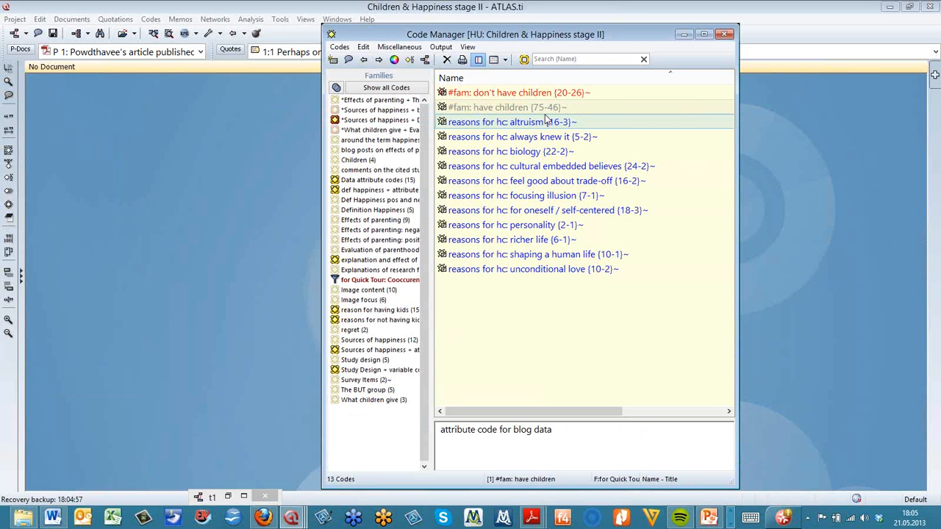
Select the #fam: don't have children code and create a new network view named ts
click(483, 98)
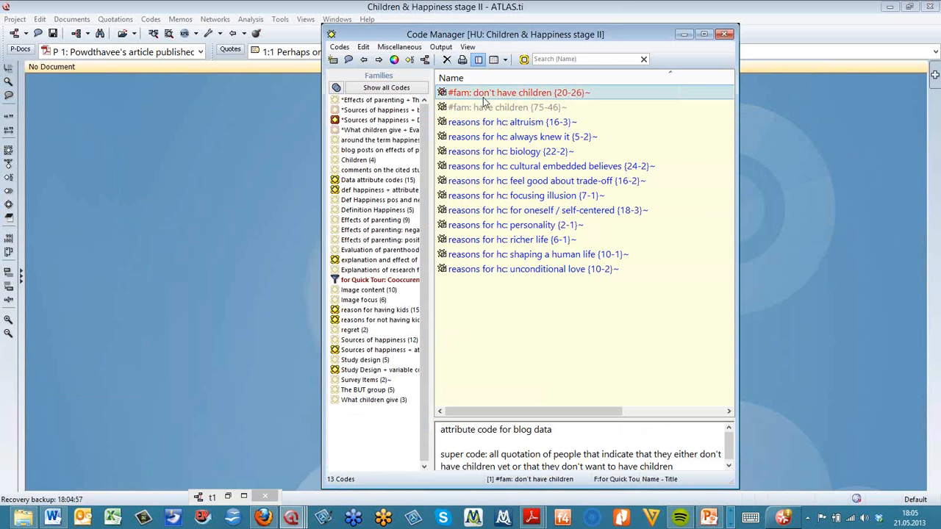
click(216, 20)
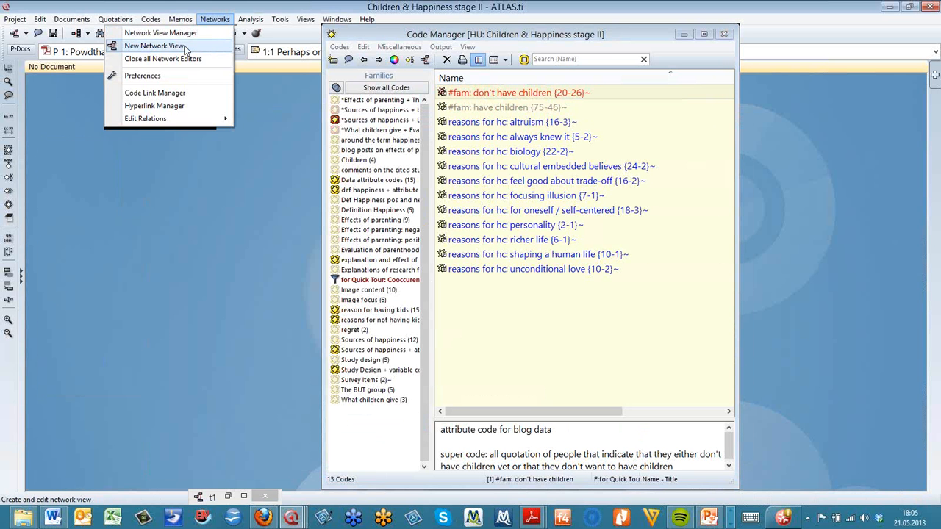
click(185, 47)
text(ts)
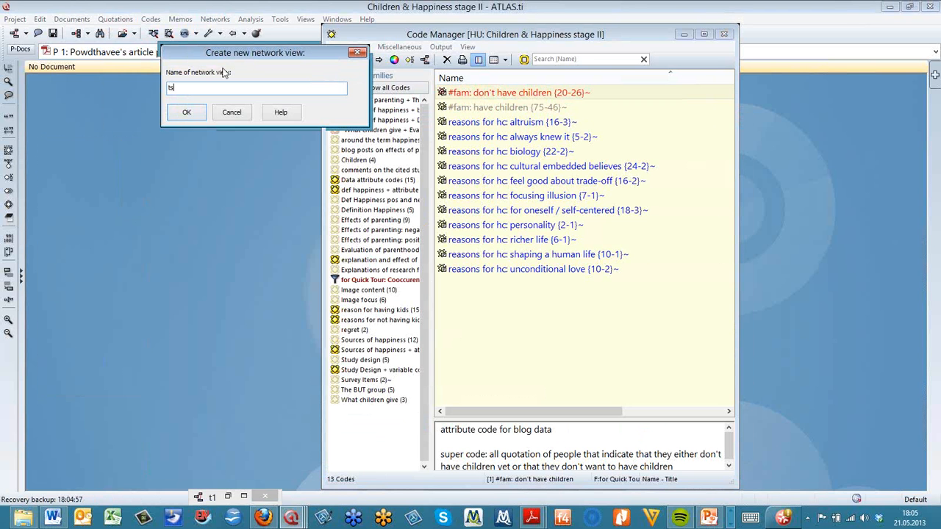
click(202, 113)
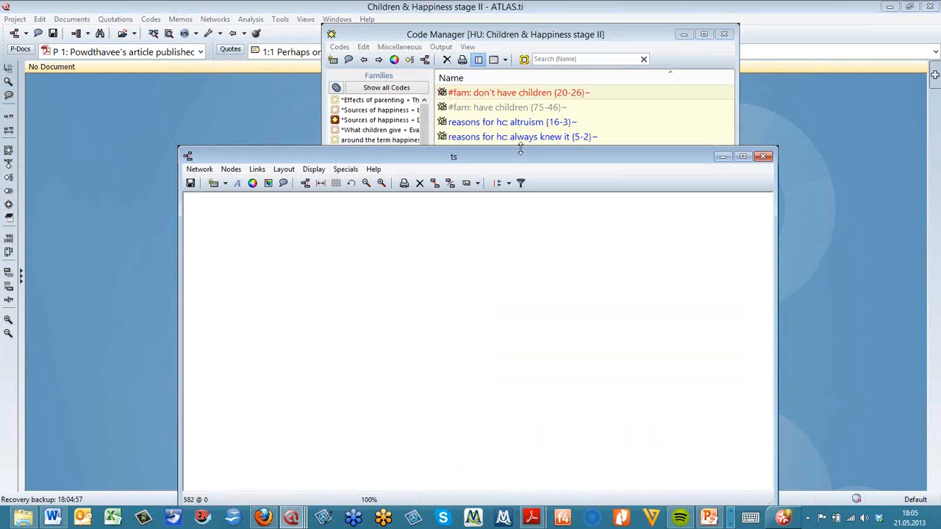
Add #fam: don't have children to the ts view and import its co-occurring codes
drag(510, 94, 215, 302)
click(248, 269)
right_click(280, 296)
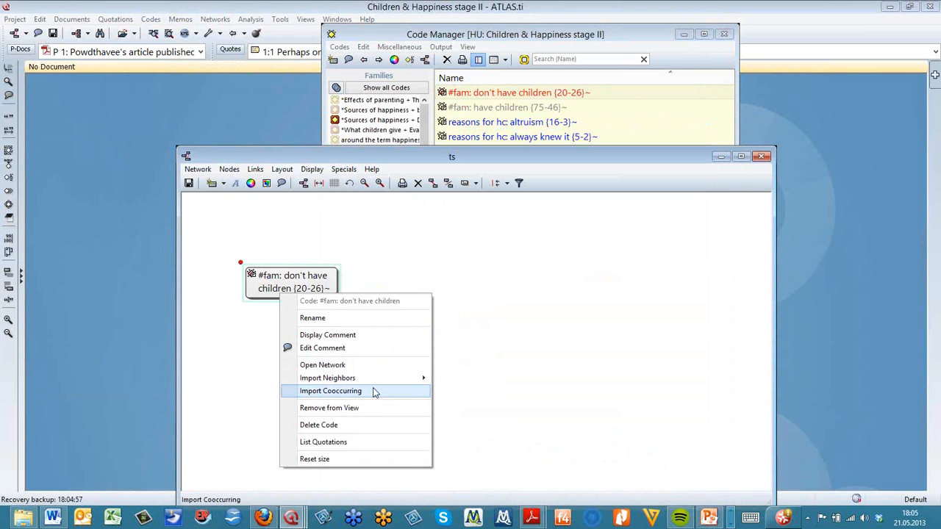
click(373, 392)
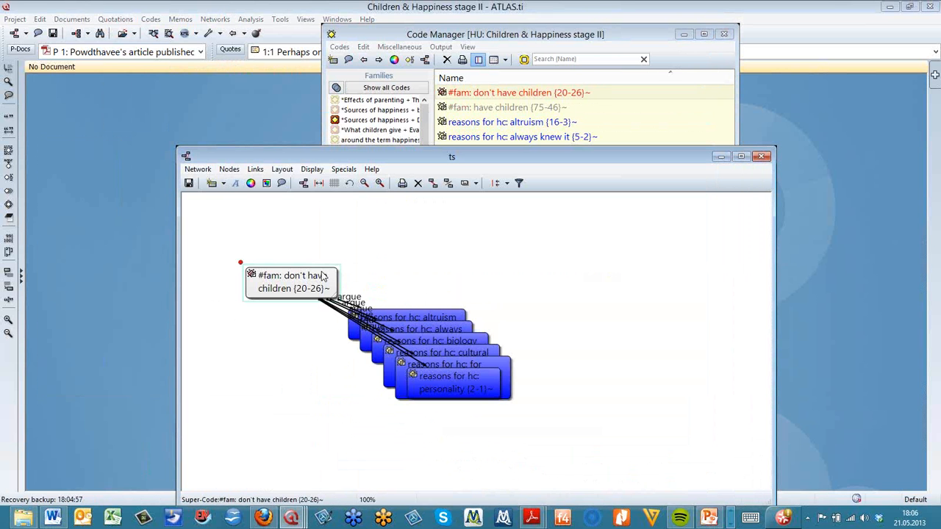
Move the #fam: don't have children node and apply the semantic layout to the ts view
drag(322, 276, 641, 288)
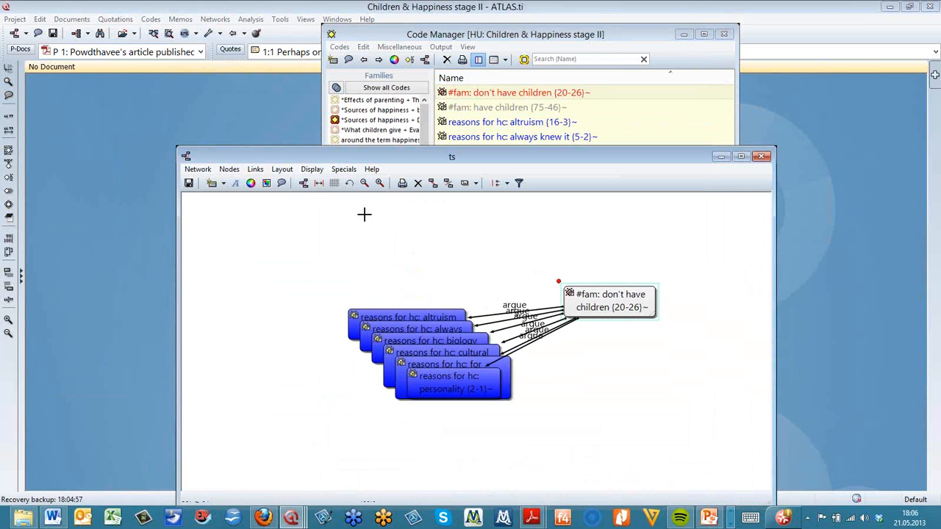
click(283, 169)
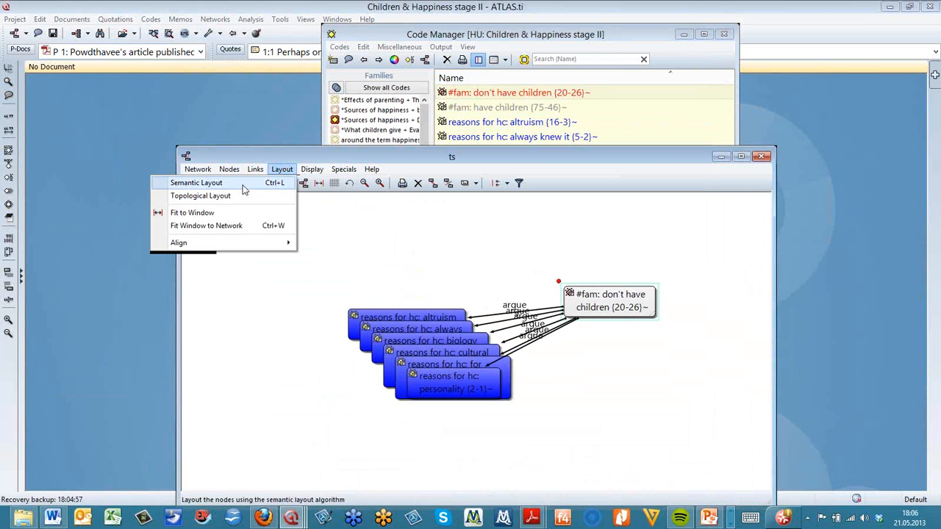
click(241, 184)
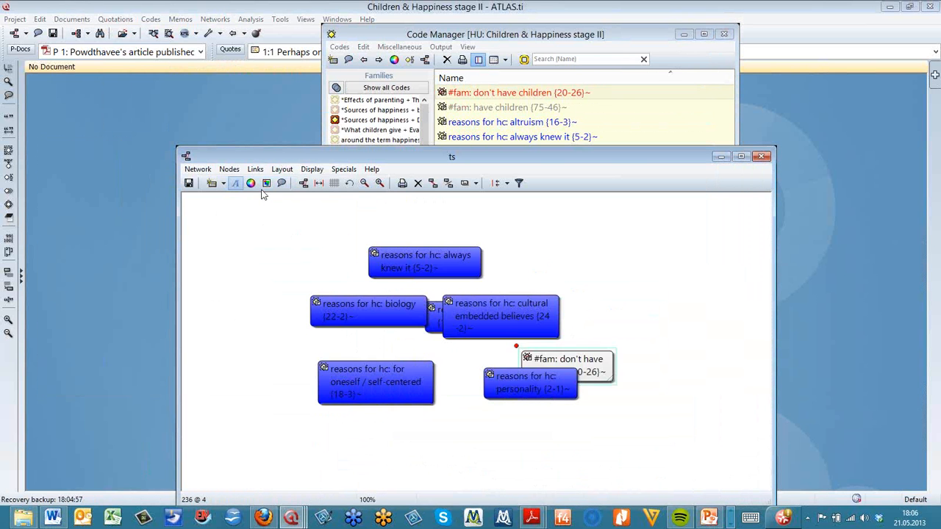
drag(491, 455, 474, 438)
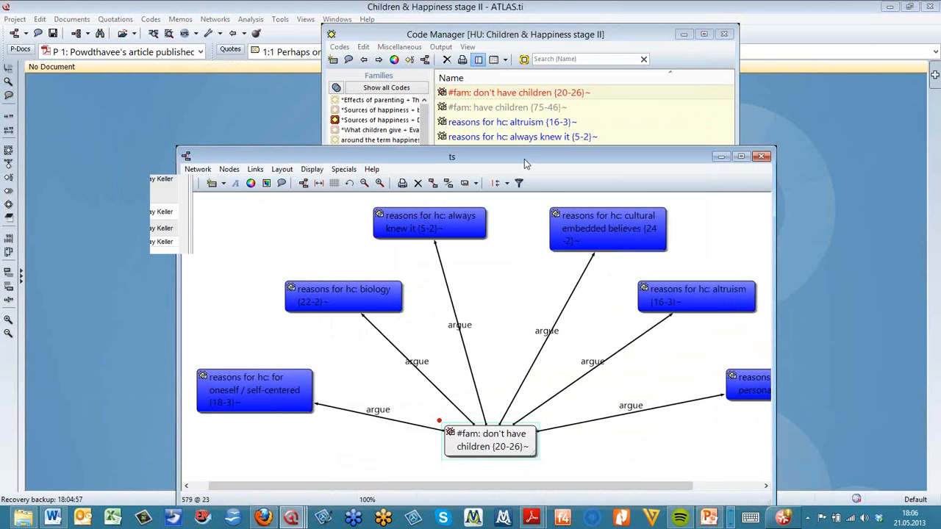
Reposition the ts window and restore the minimized t1 network view
drag(524, 157, 521, 61)
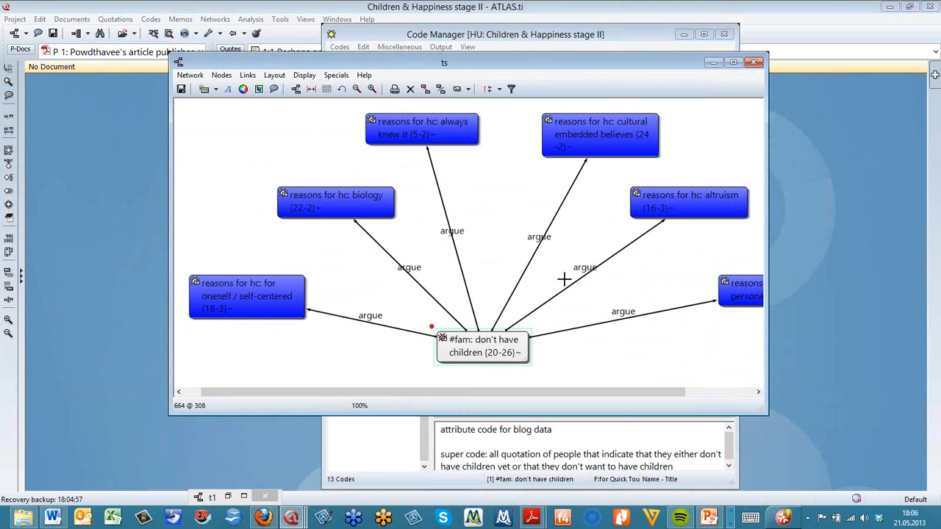
click(245, 498)
click(245, 498)
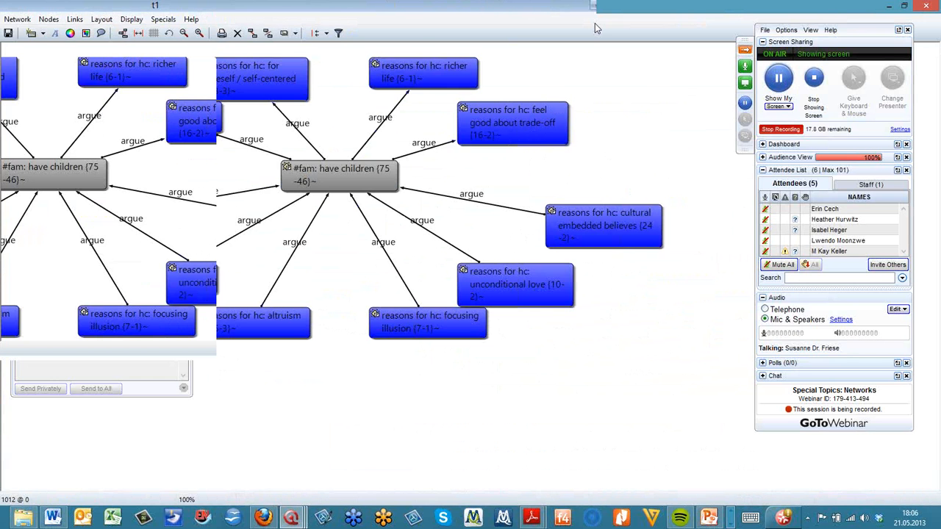
Reposition the t1 window and import the #fam: don't have children code node into the t1 network view
drag(595, 23, 467, 35)
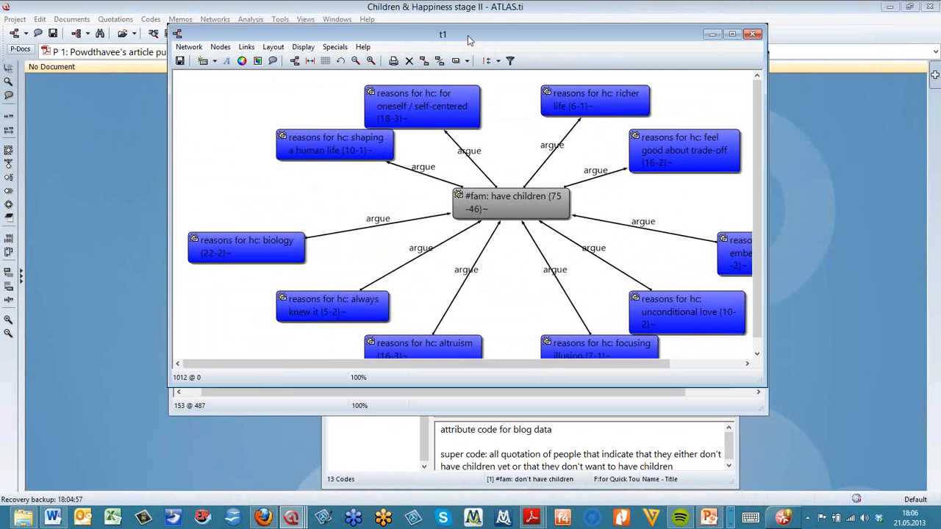
click(221, 47)
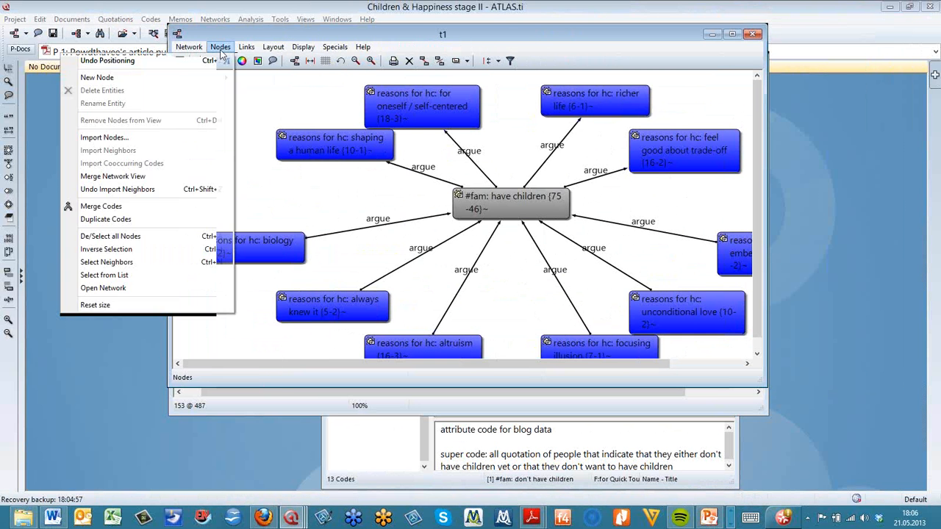
click(176, 140)
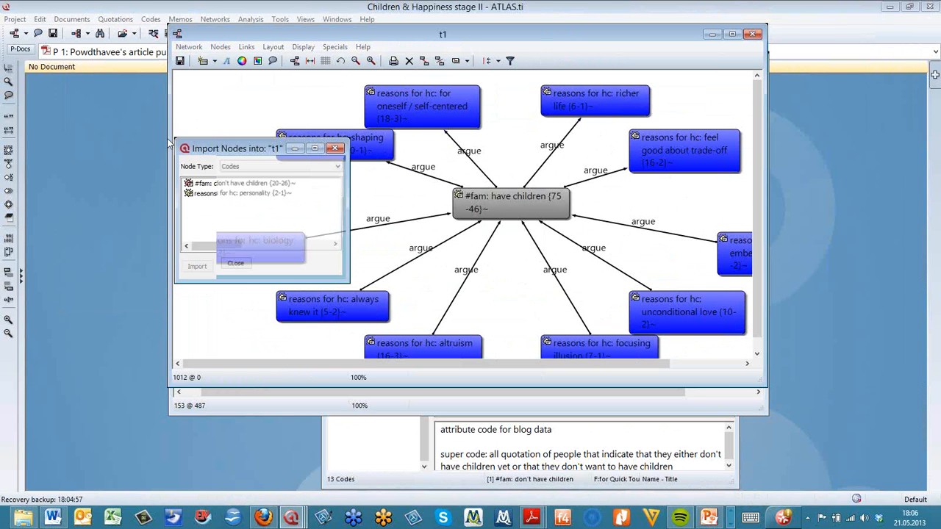
click(197, 266)
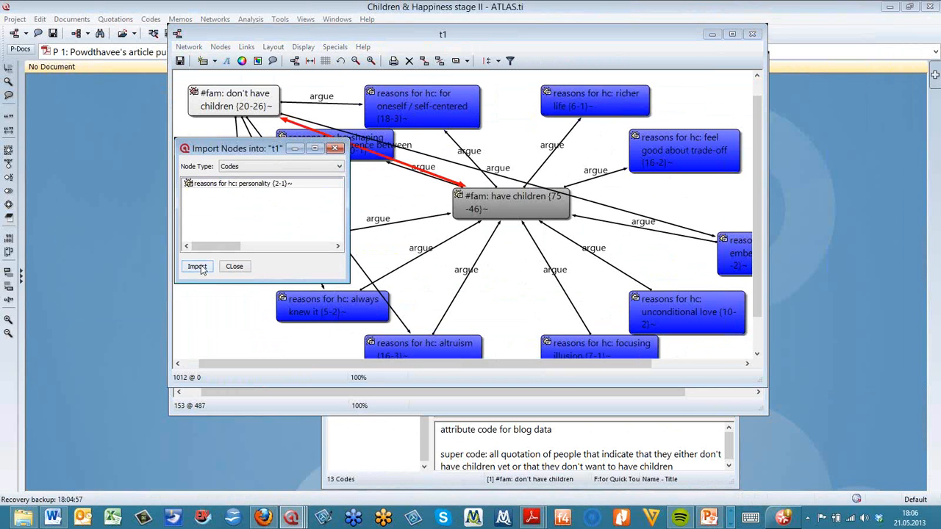
click(338, 147)
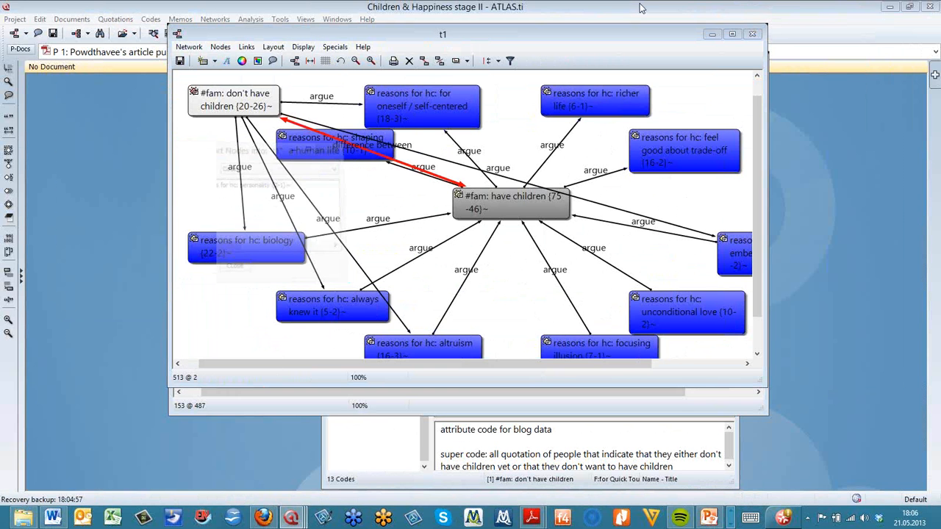
Maximize the t1 network view and apply the semantic layout to it
click(731, 34)
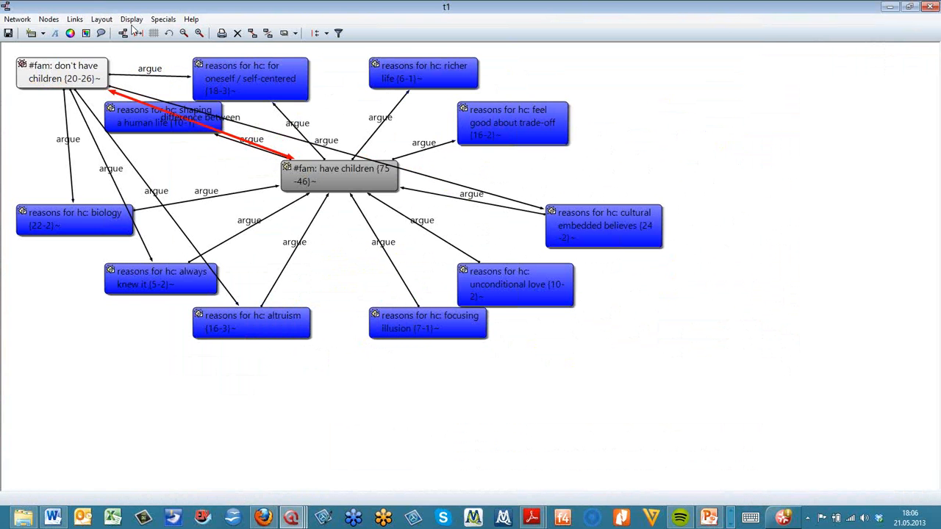
click(101, 20)
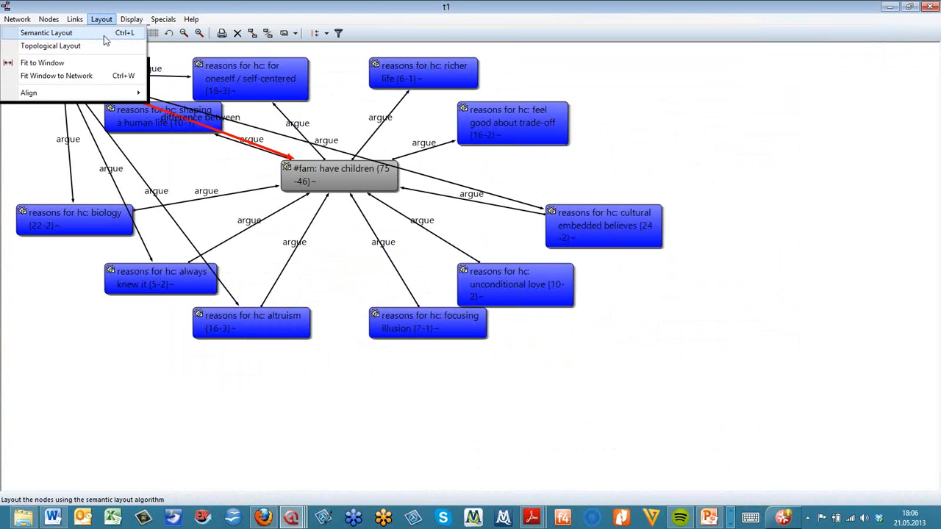
click(104, 33)
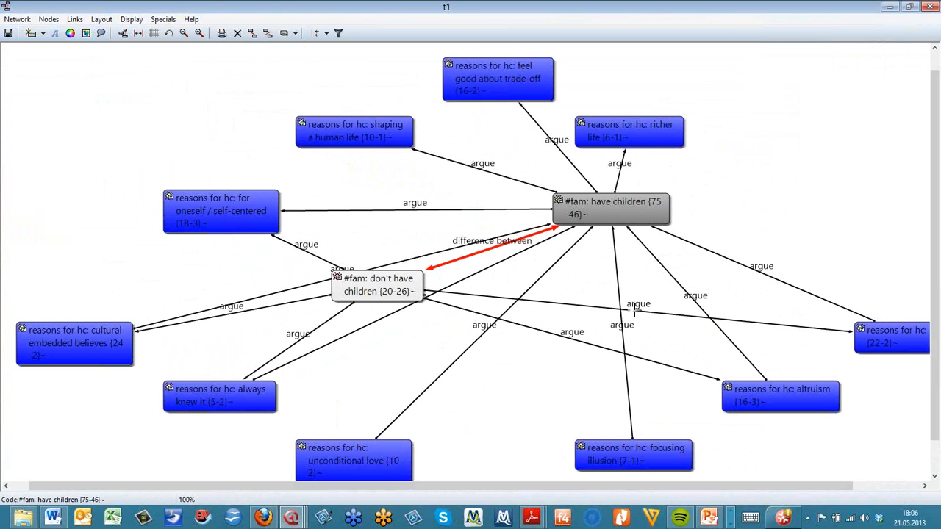
Rearrange the reasons for hc code nodes around the two family code nodes so the links are easier to read
drag(644, 466, 288, 77)
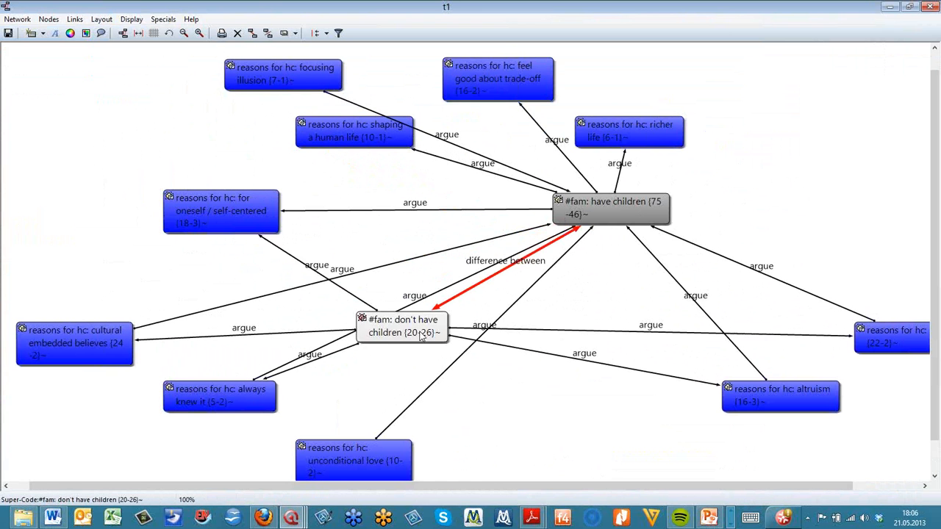
drag(737, 390, 532, 421)
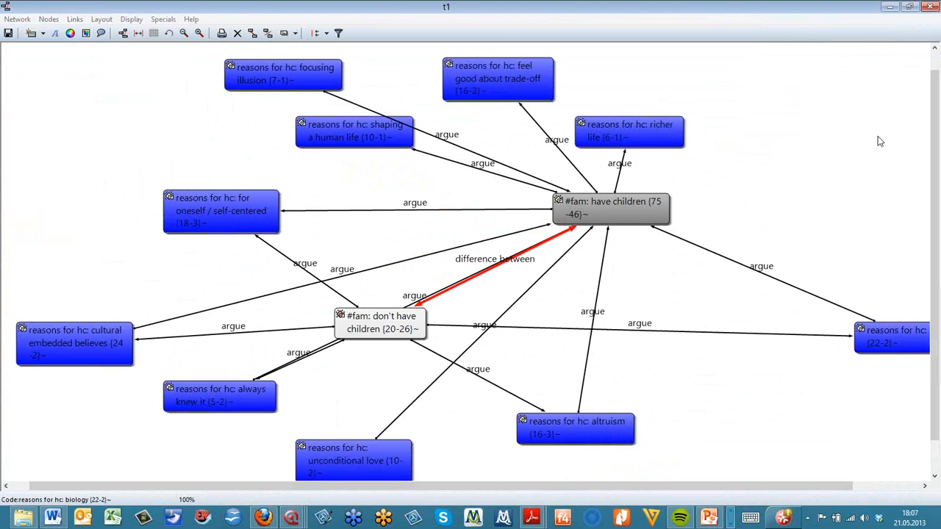
drag(879, 311, 767, 91)
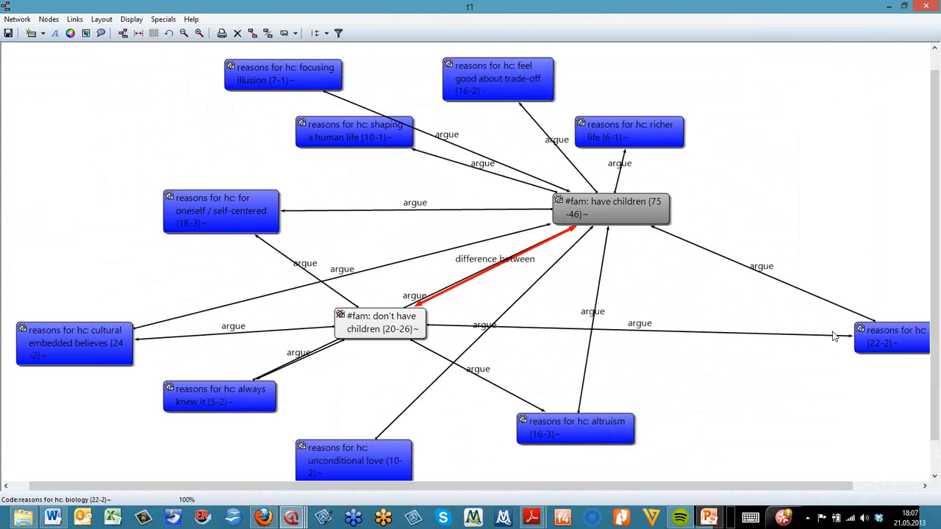
drag(867, 340, 741, 295)
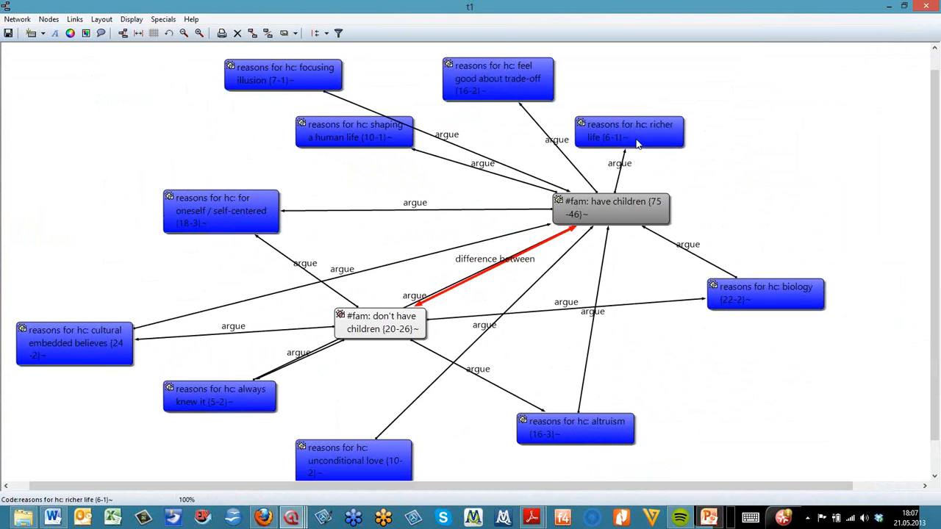
drag(637, 142, 785, 118)
drag(518, 78, 622, 72)
drag(323, 74, 327, 74)
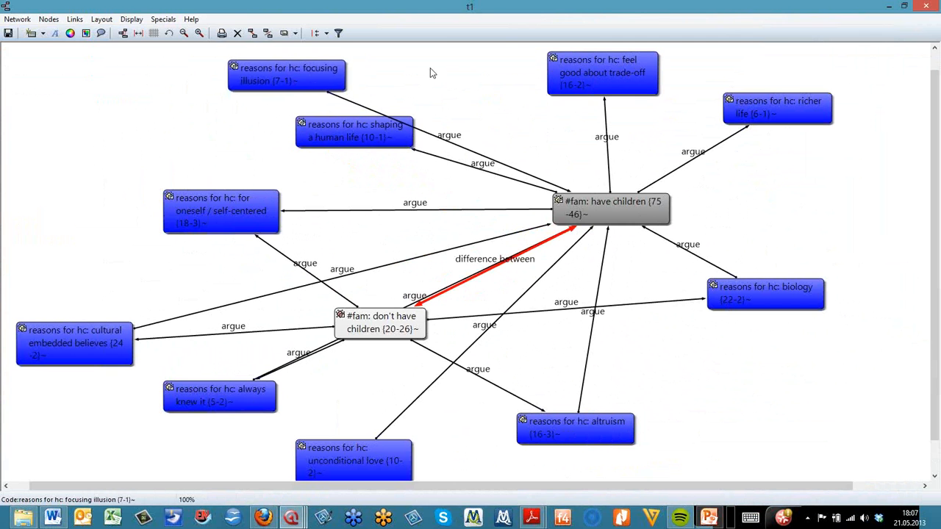
drag(432, 73, 458, 72)
drag(327, 125, 291, 93)
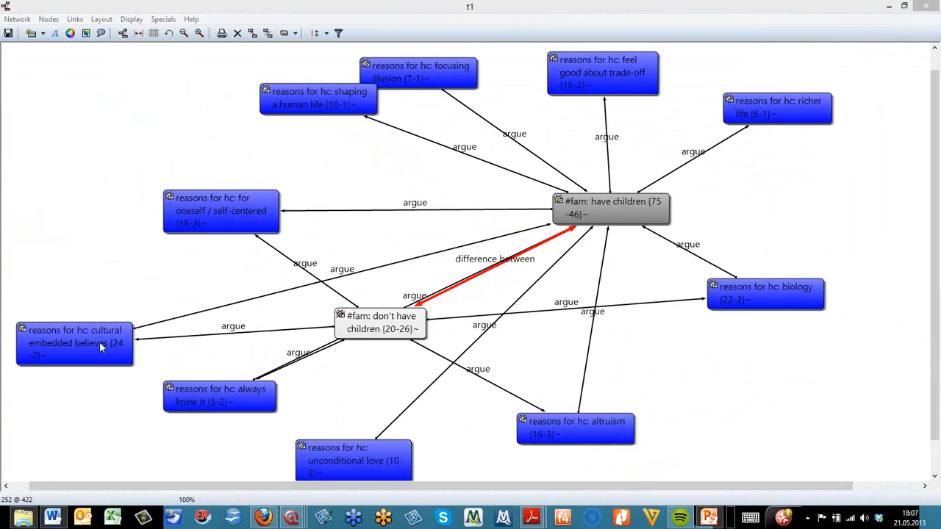
drag(99, 342, 86, 278)
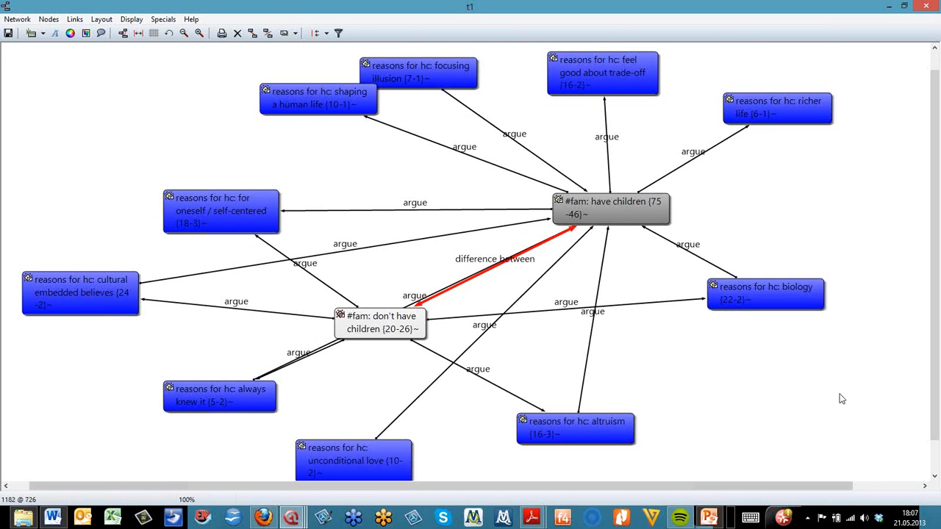
drag(749, 304, 750, 317)
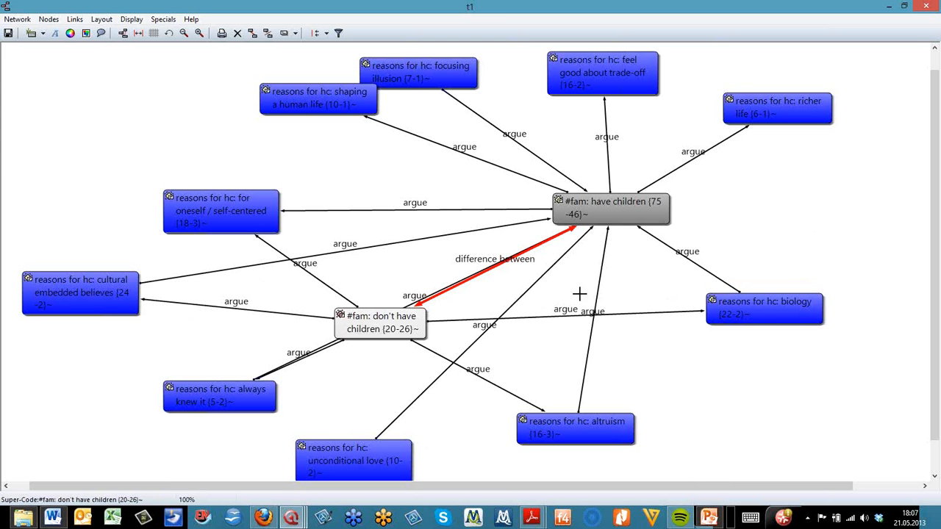
drag(351, 98, 332, 112)
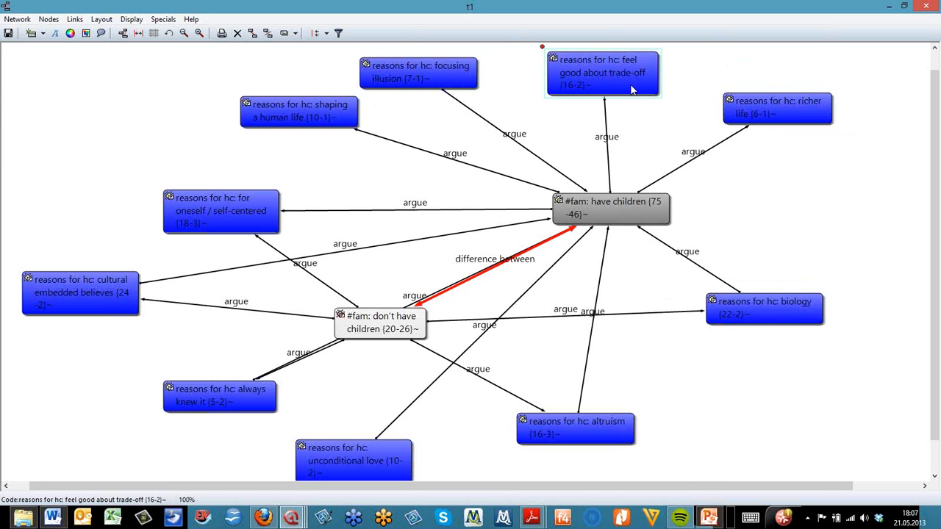
drag(631, 89, 636, 94)
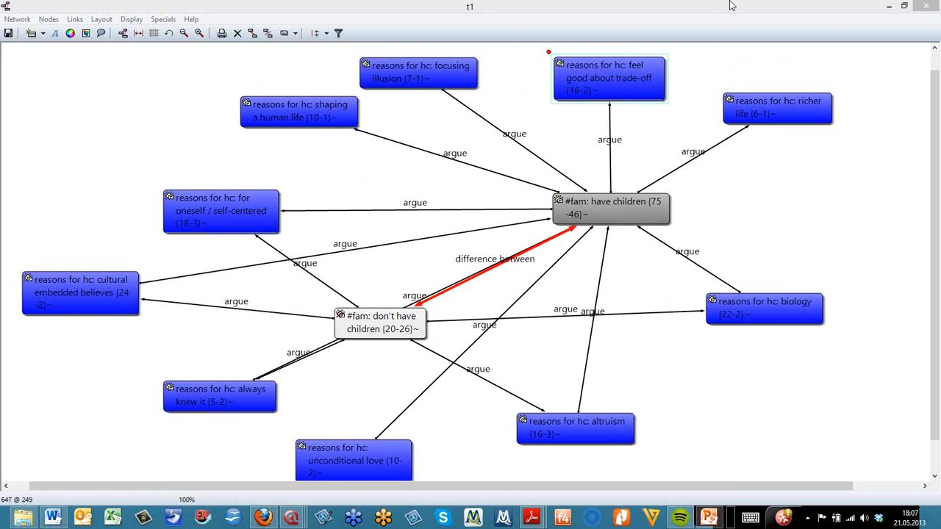
Close the t1 and ts network views, discarding their changes
click(930, 5)
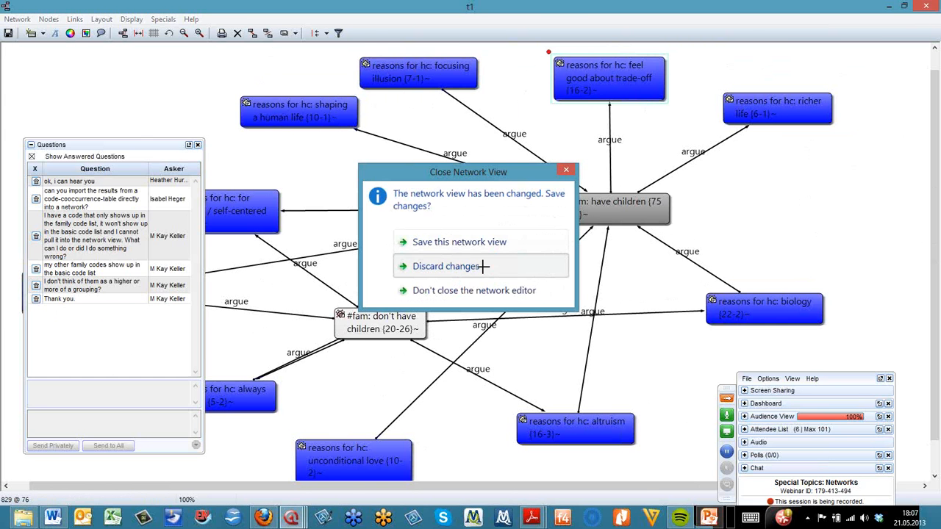
click(483, 266)
click(755, 63)
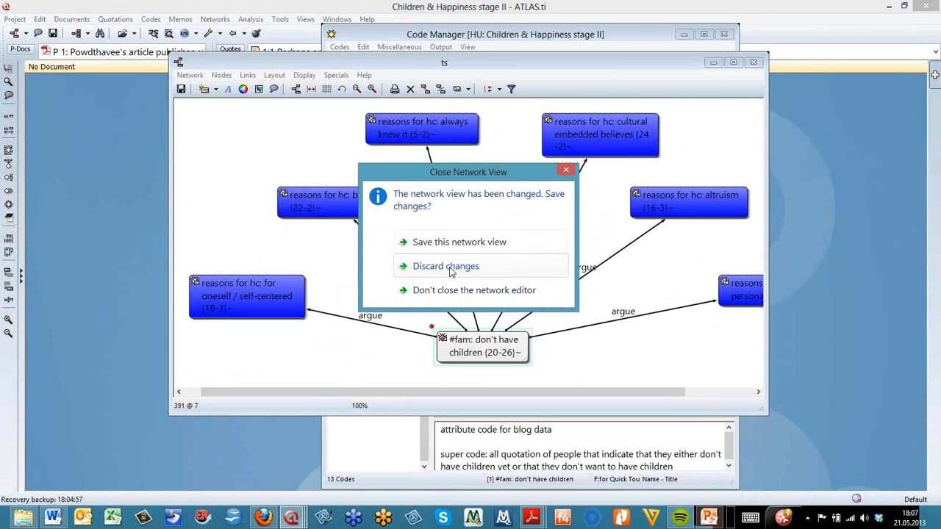
click(459, 266)
Open the Primary Document Manager
click(251, 19)
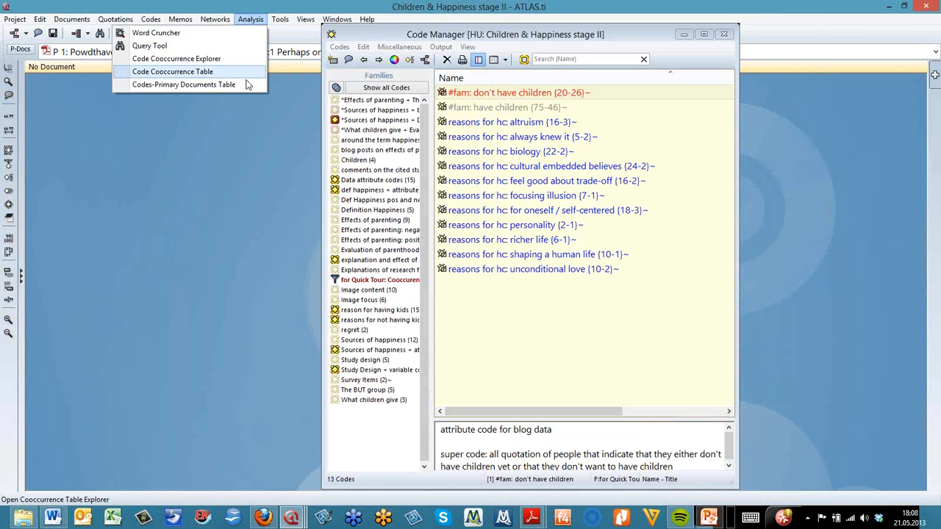
click(39, 82)
click(25, 51)
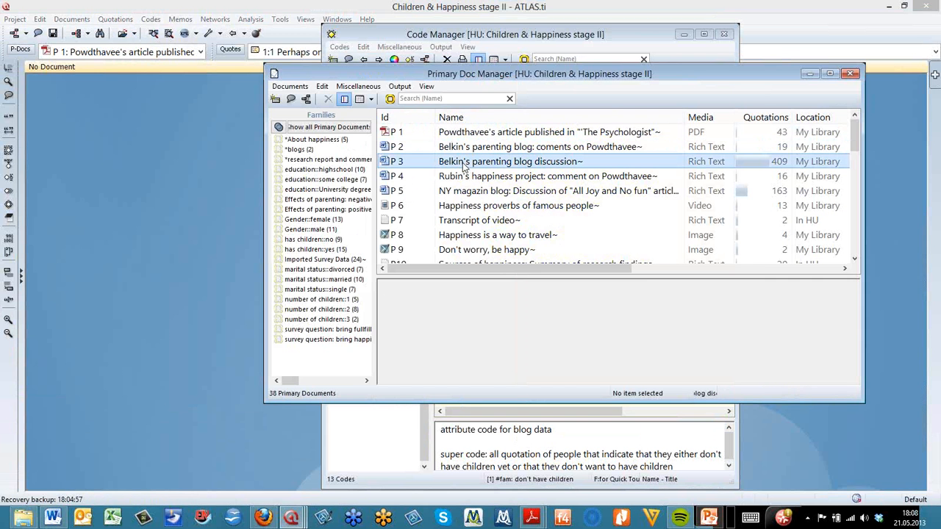
Select primary documents P3 and P5 and open them together in a new network view
click(463, 163)
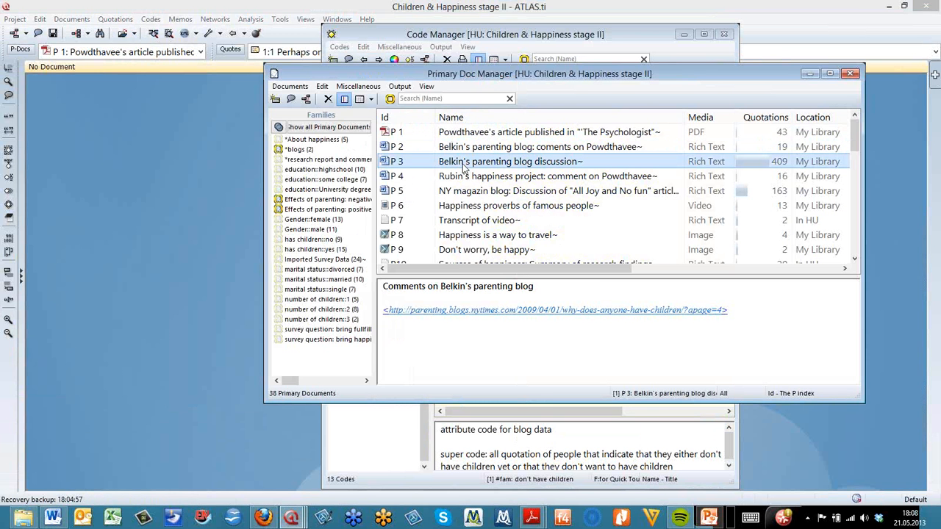
click(457, 193)
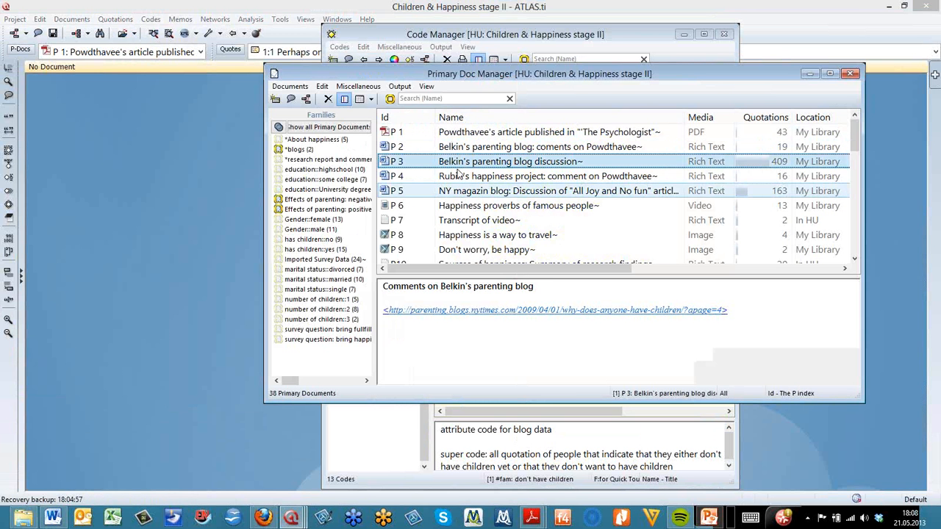
ctrl+click(457, 163)
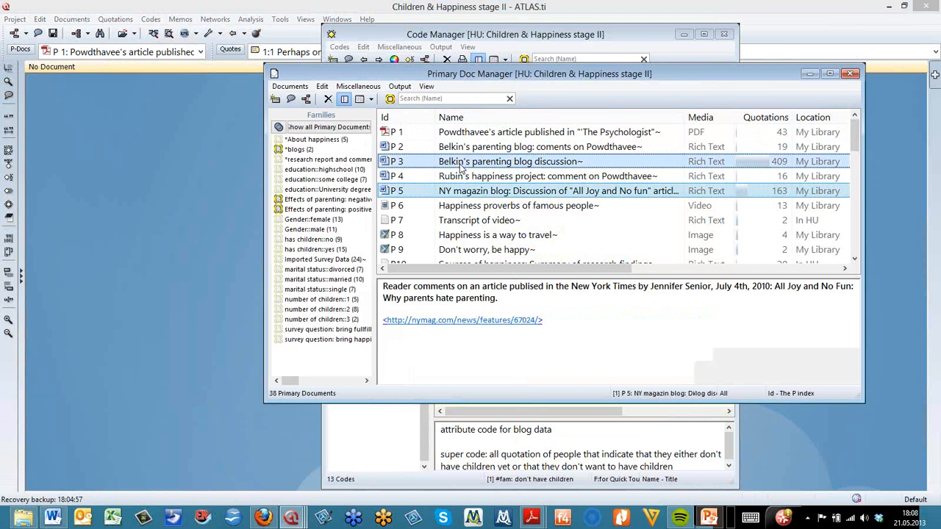
click(309, 102)
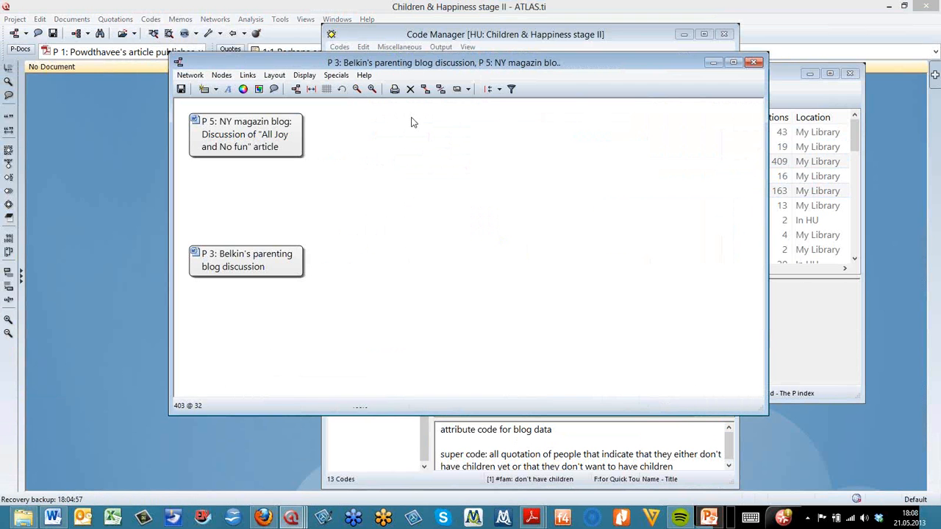
Import the codes neighbouring the P5: NY magazin blog node into the network view
right_click(278, 145)
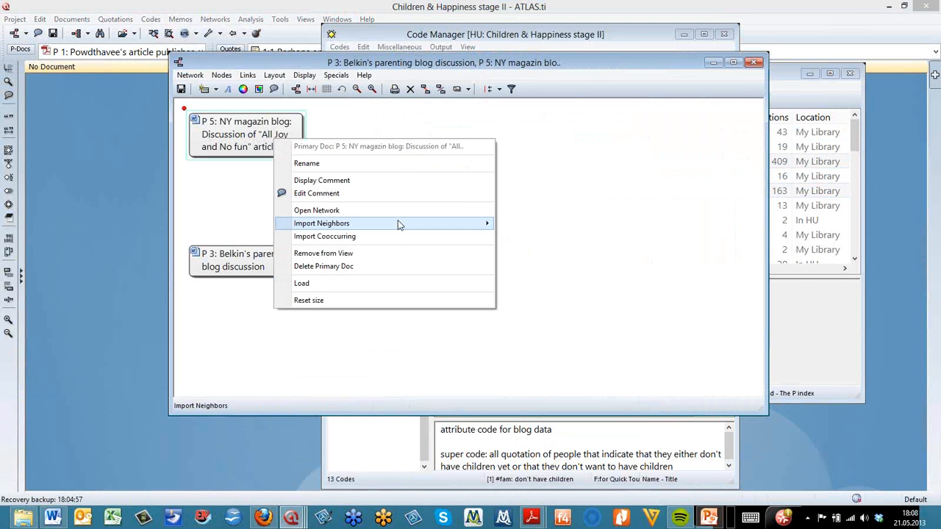
mouse_move(398, 221)
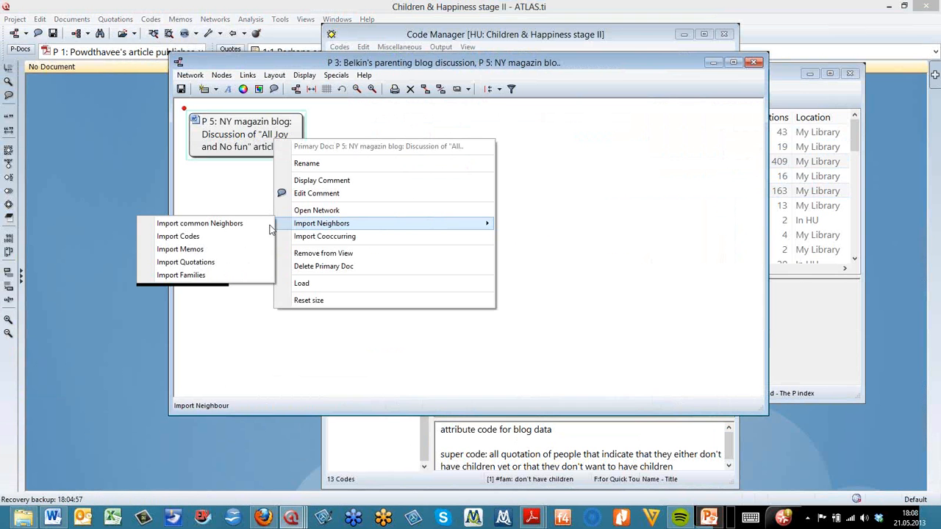
click(199, 240)
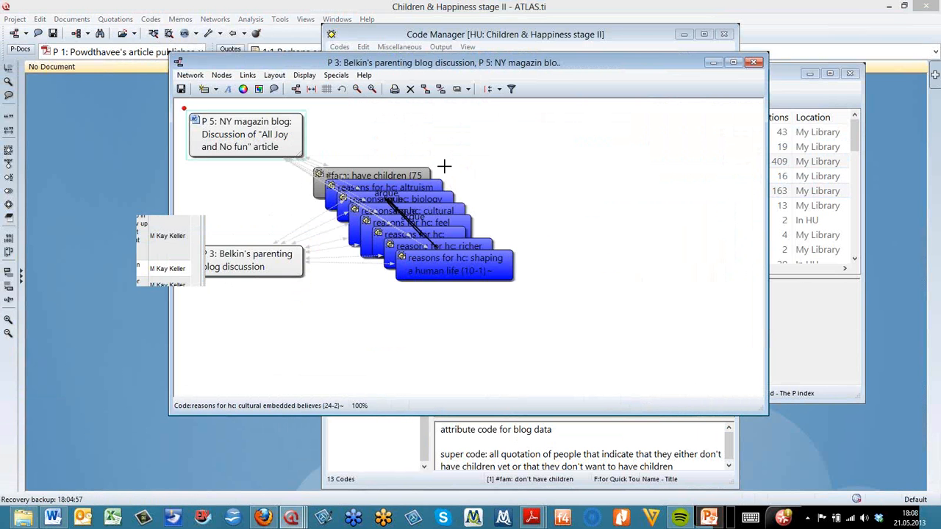
click(493, 126)
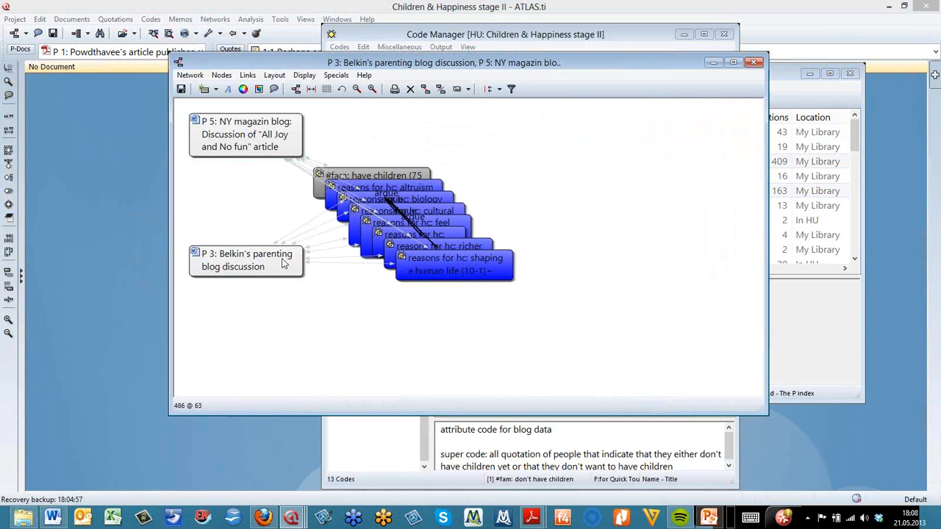
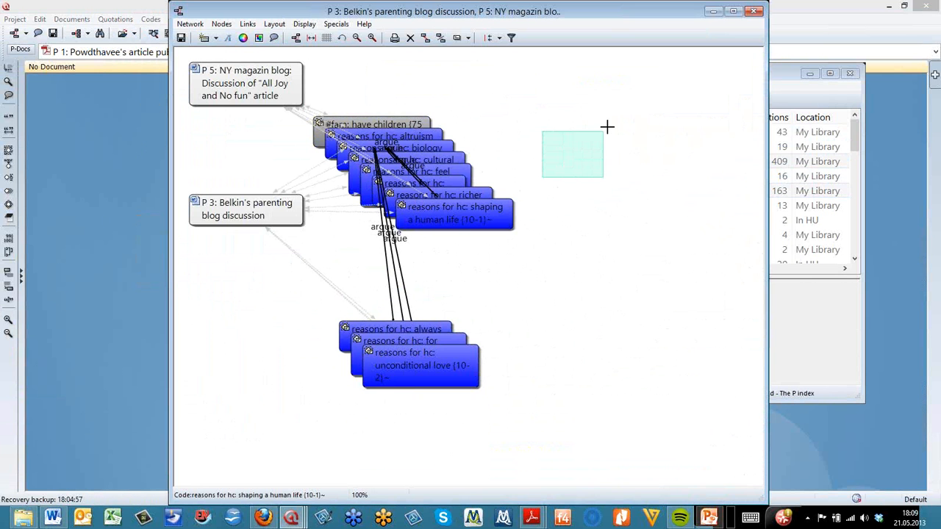
Move the 'reasons for hc: shaping a human life' code node out of the stack to the right of the other codes
drag(505, 223, 605, 183)
drag(584, 152, 650, 119)
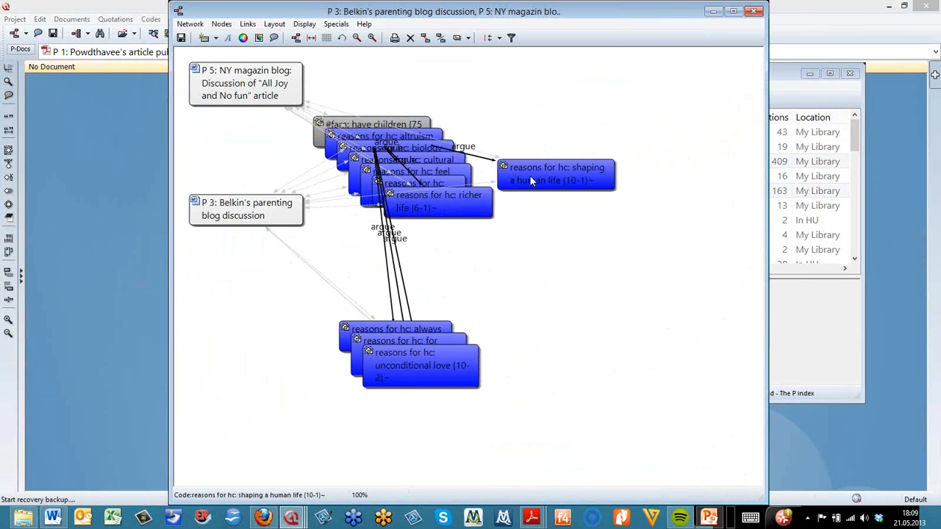